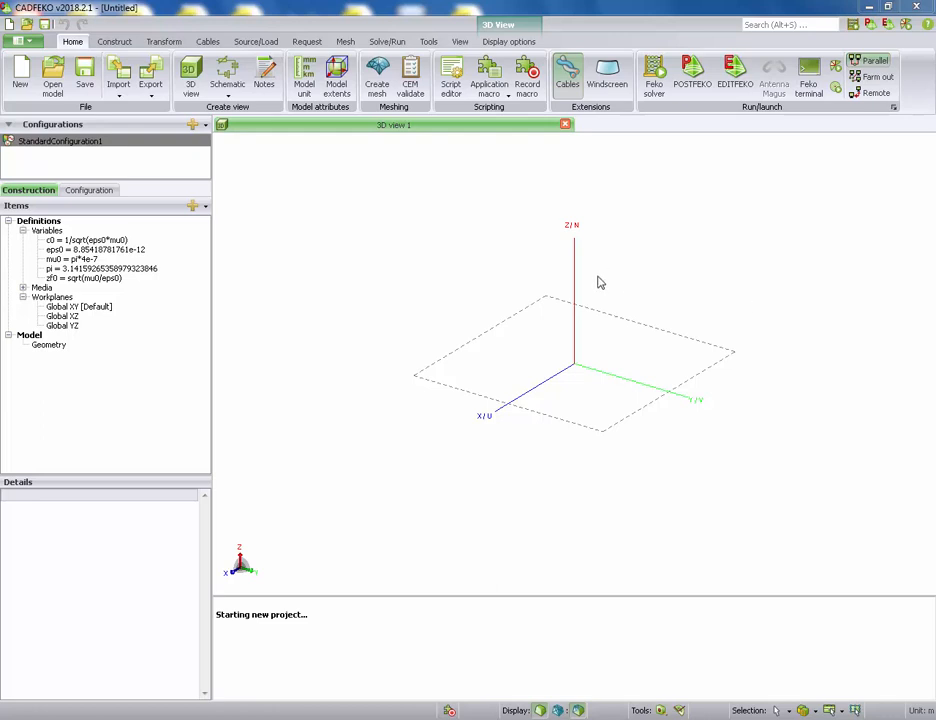
Define two model variables, W and L, each with the expression 1
{"action": "left_click_drag", "start_coordinate": [517, 268], "coordinate": [483, 360]}
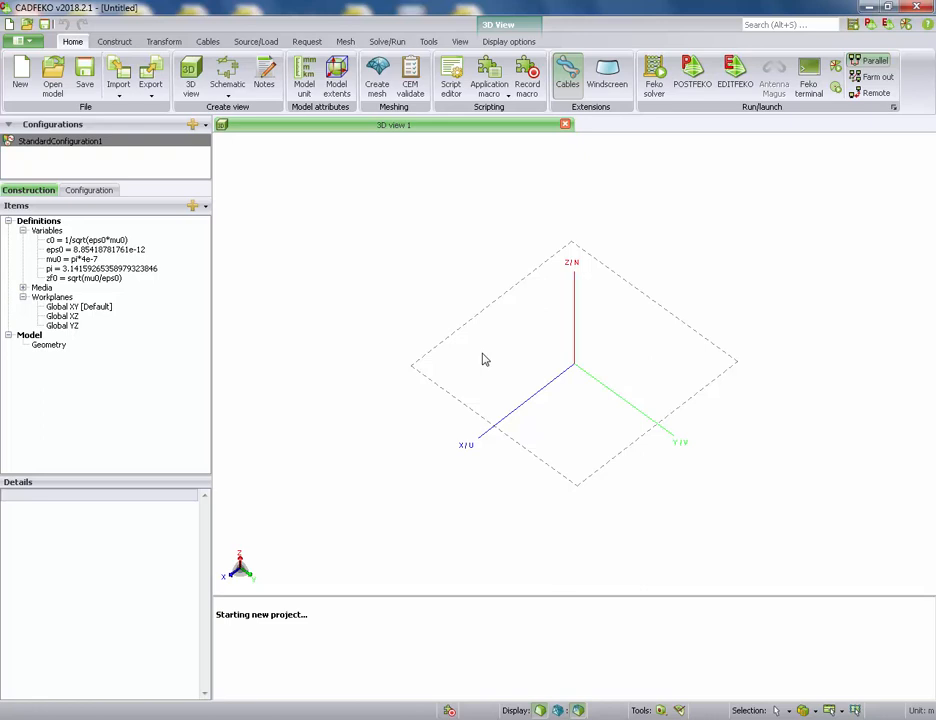
{"action": "left_click", "coordinate": [60, 231]}
{"action": "right_click", "coordinate": [60, 231]}
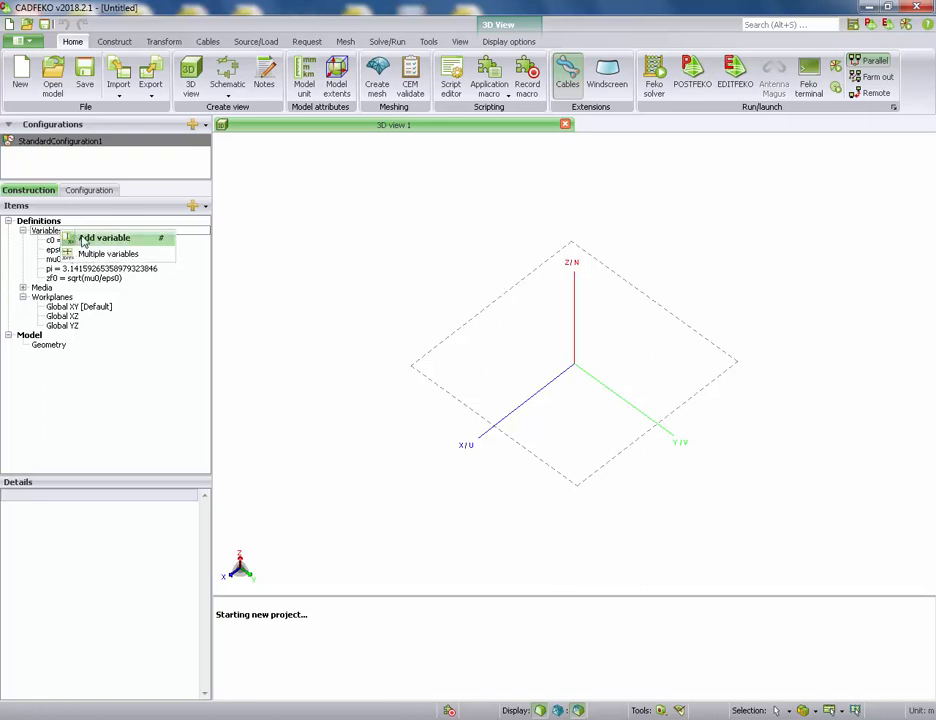
{"action": "left_click", "coordinate": [83, 240]}
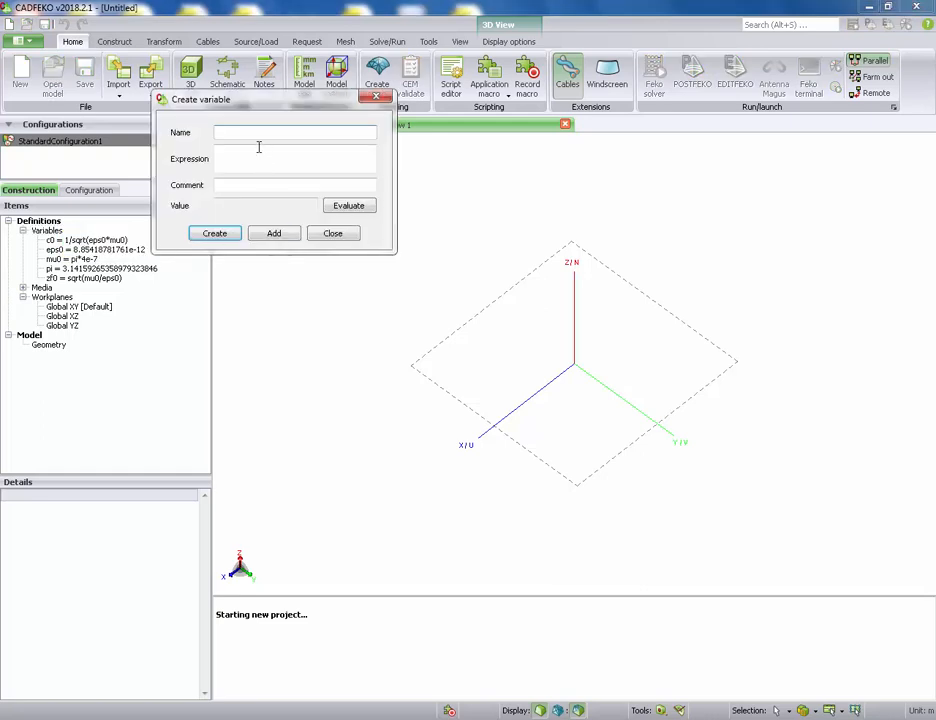
{"action": "left_click_drag", "start_coordinate": [251, 113], "coordinate": [362, 243]}
{"action": "type", "text": "W"}
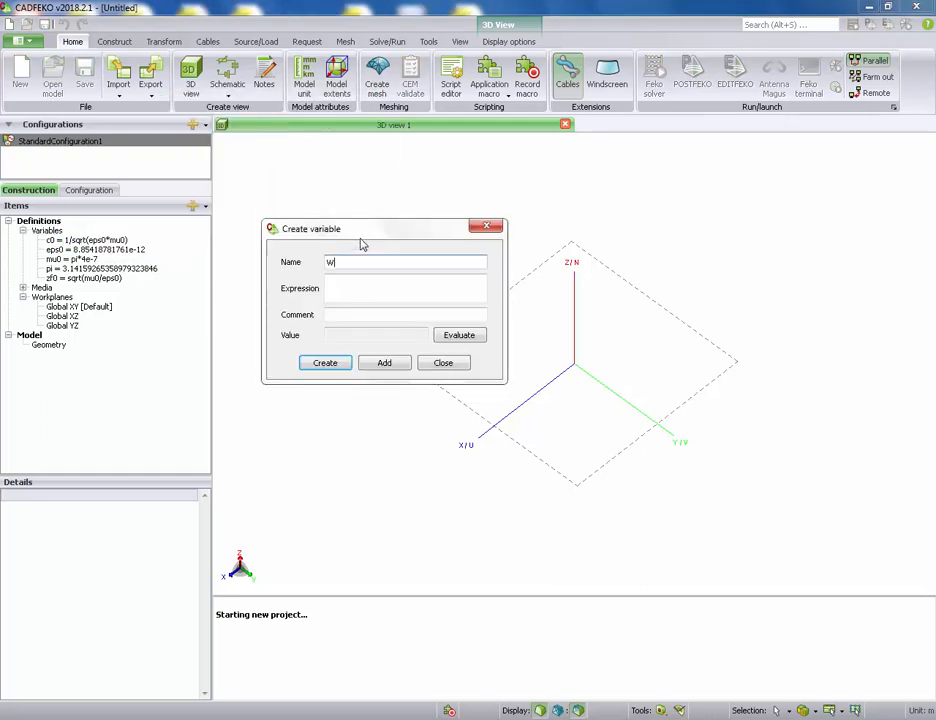
{"action": "left_click", "coordinate": [359, 287]}
{"action": "type", "text": "1"}
{"action": "left_click", "coordinate": [384, 362]}
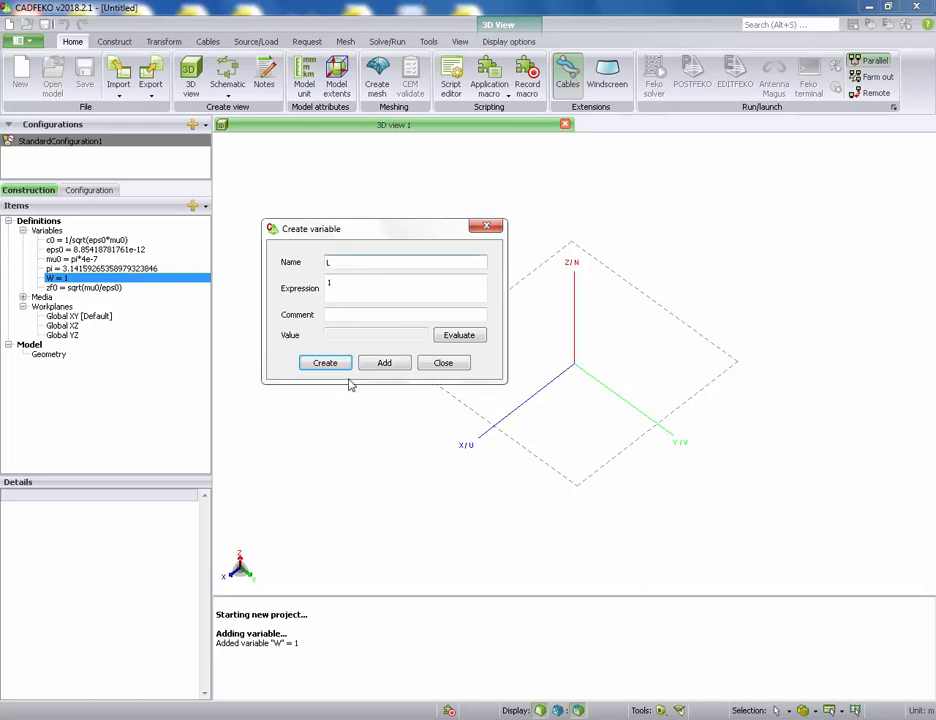
{"action": "left_click", "coordinate": [384, 362]}
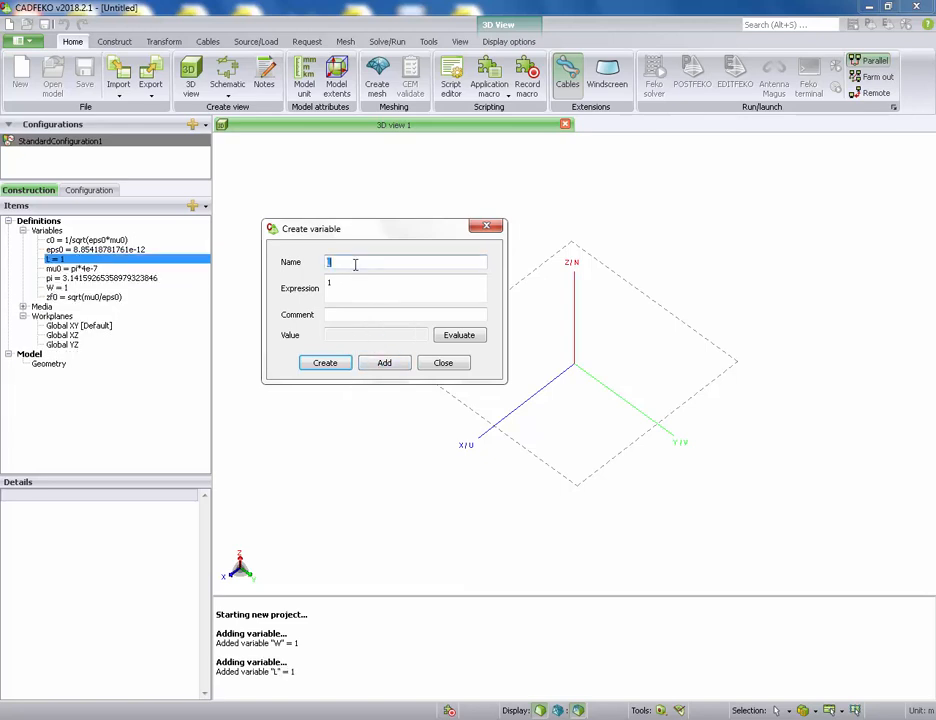
Define the slot variables wslot as W/2 and lslot as W/20, and finish creating variables
{"action": "key", "text": "Tab"}
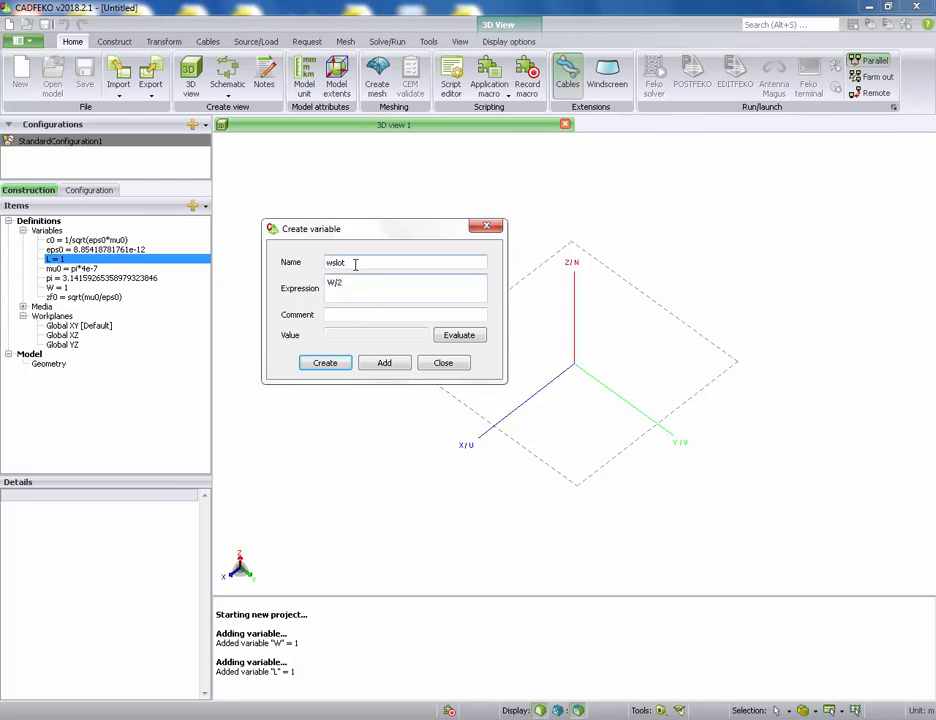
{"action": "left_click", "coordinate": [386, 365]}
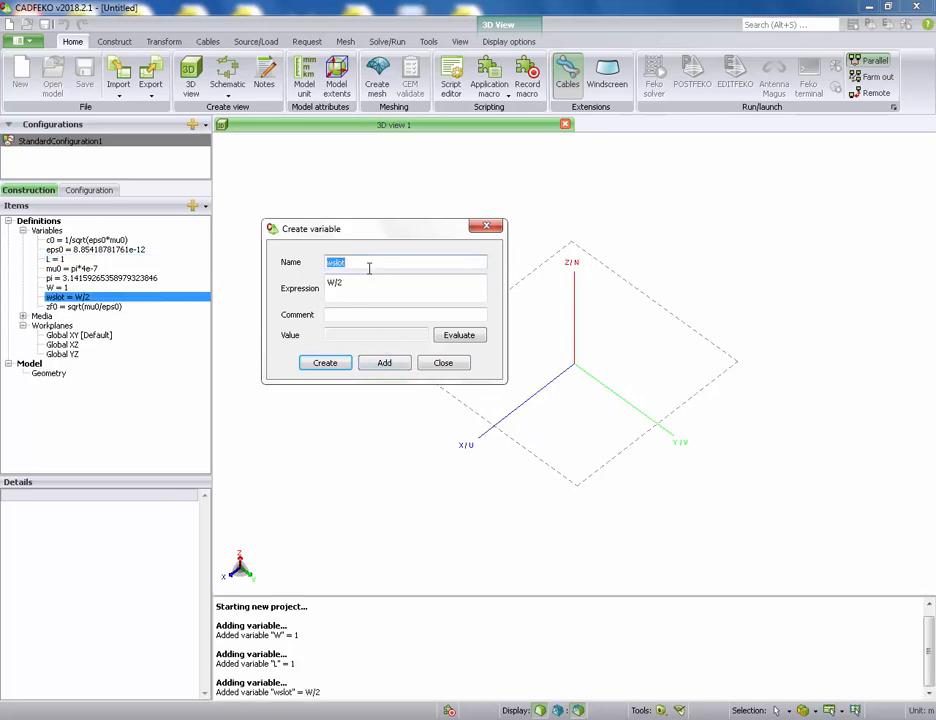
{"action": "left_click", "coordinate": [369, 266]}
{"action": "type", "text": "l"}
{"action": "key", "text": "Tab"}
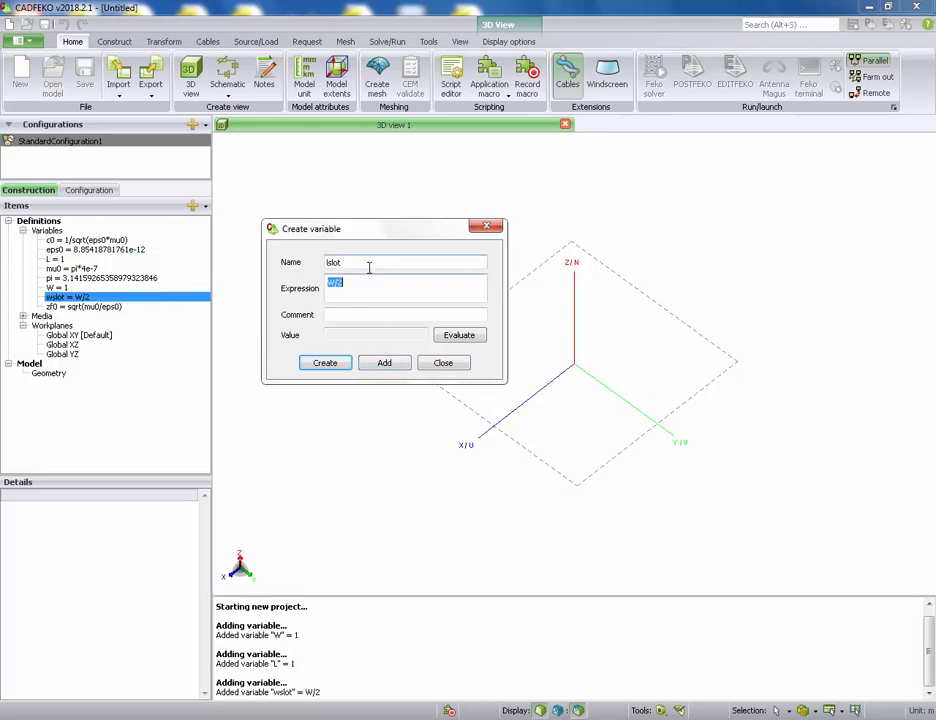
{"action": "key", "text": "End"}
{"action": "left_click", "coordinate": [386, 364]}
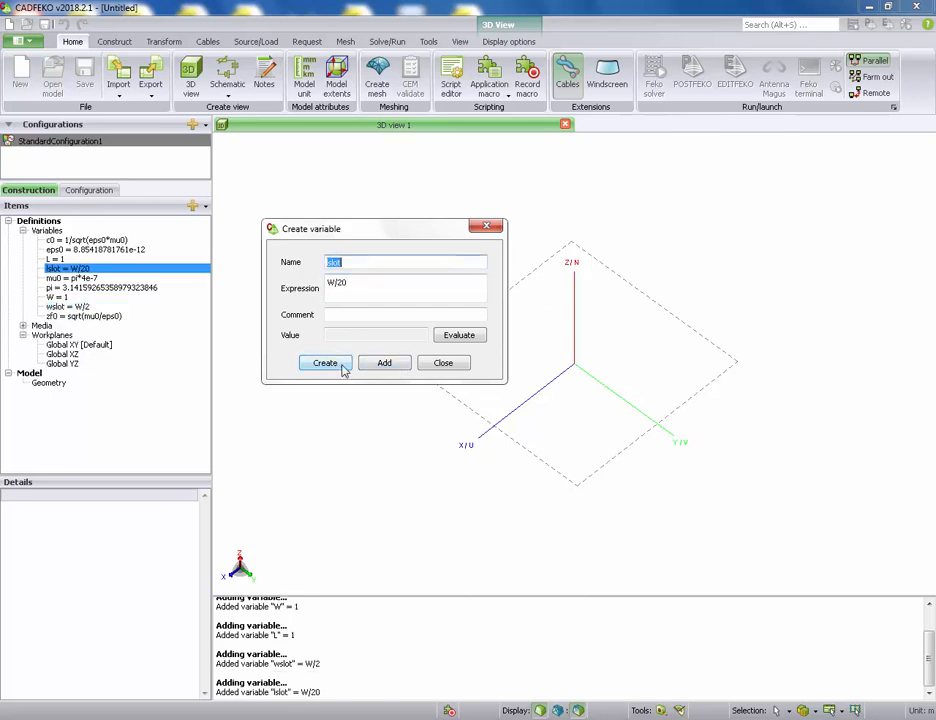
{"action": "left_click", "coordinate": [327, 363]}
{"action": "left_click", "coordinate": [442, 363]}
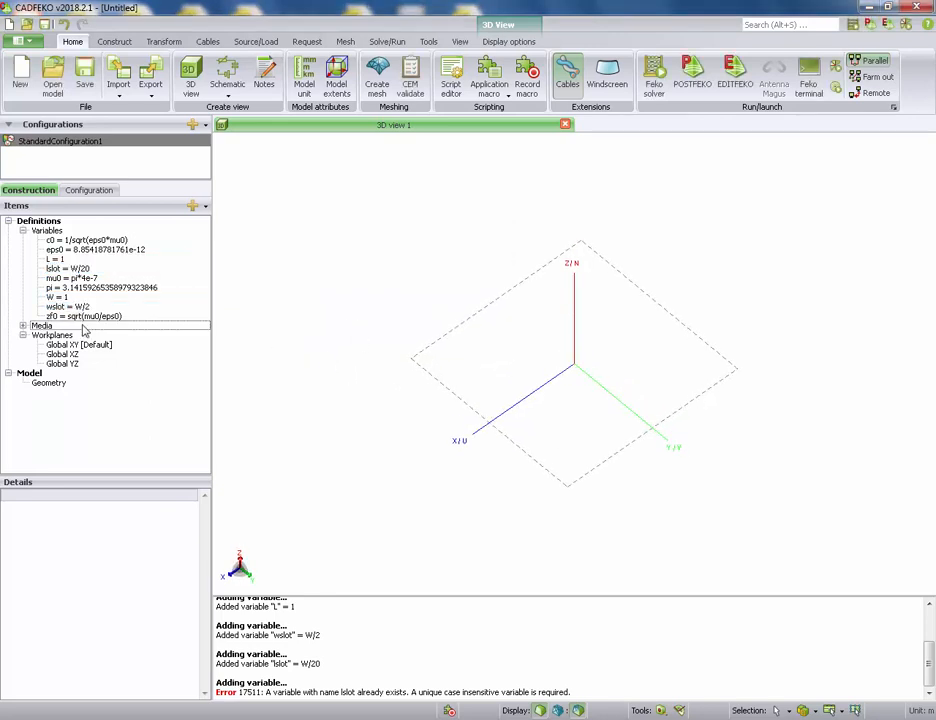
{"action": "left_click", "coordinate": [85, 307]}
{"action": "left_click", "coordinate": [72, 278]}
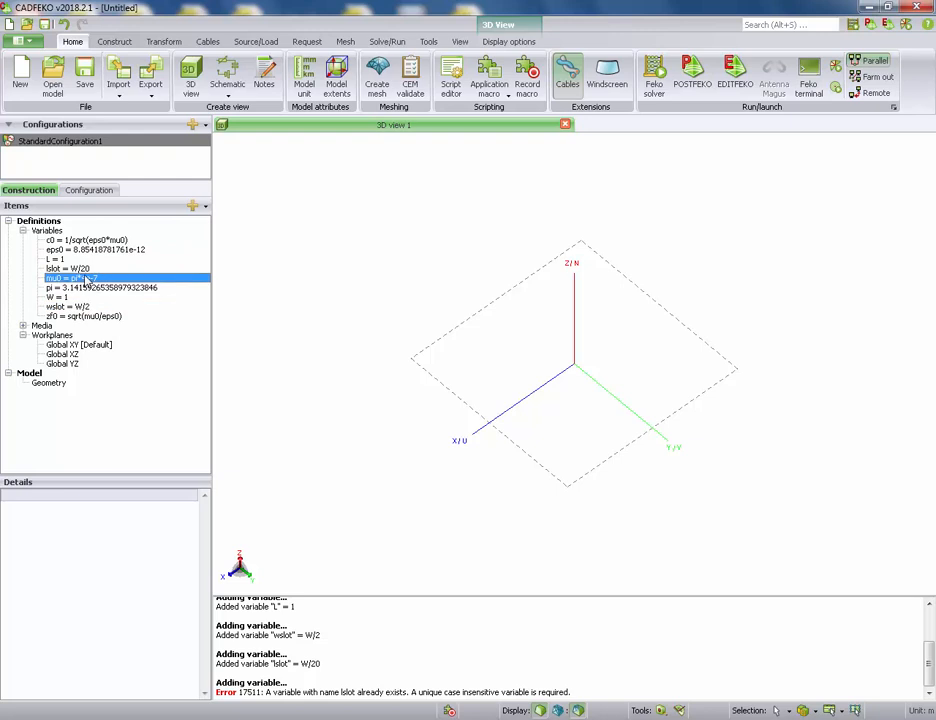
Create a rectangle defined by base centre at the origin, with width W and depth L
{"action": "left_click", "coordinate": [115, 42]}
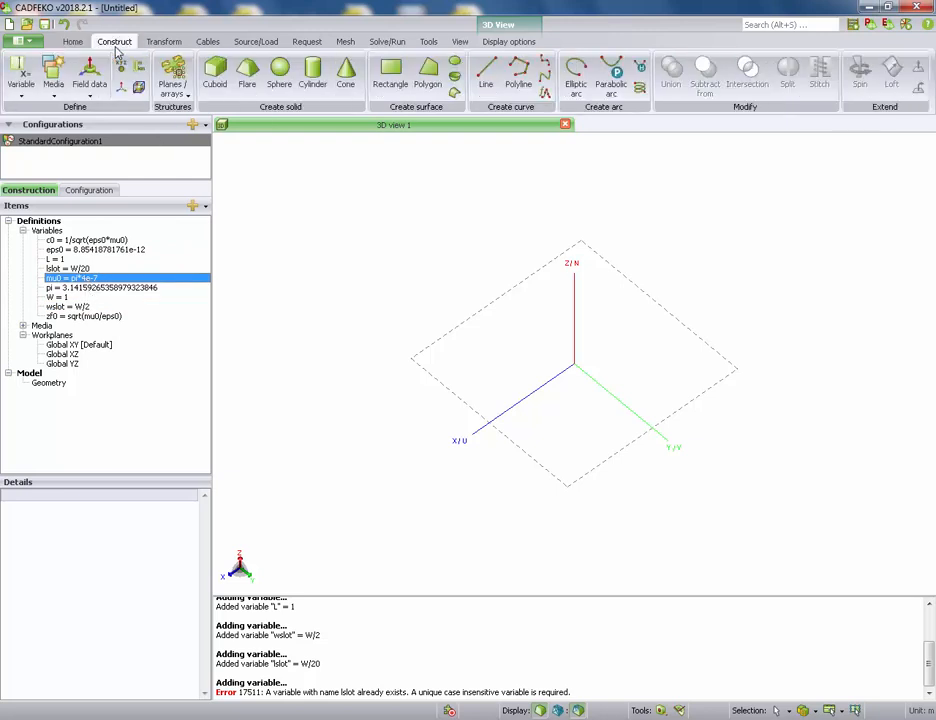
{"action": "left_click", "coordinate": [391, 72]}
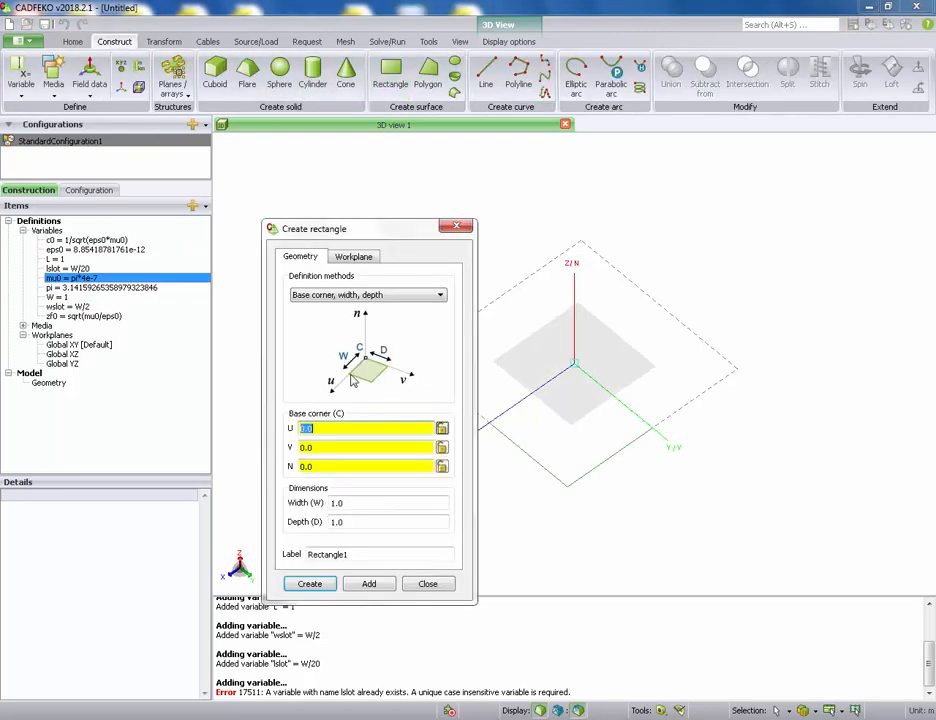
{"action": "left_click", "coordinate": [428, 295]}
{"action": "left_click", "coordinate": [370, 317]}
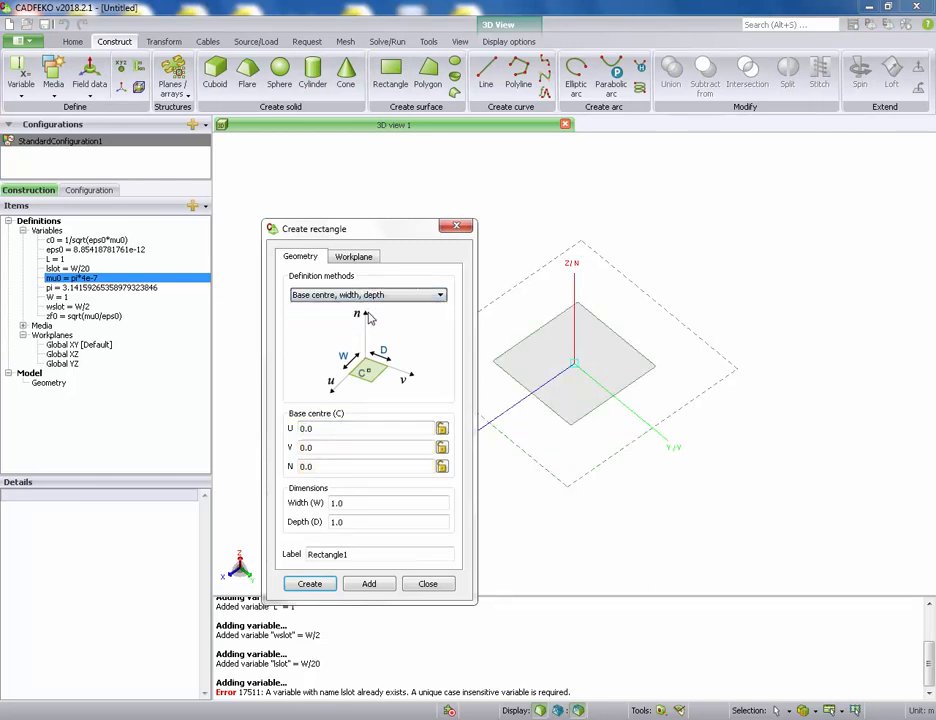
{"action": "left_click", "coordinate": [345, 502]}
{"action": "type", "text": "W"}
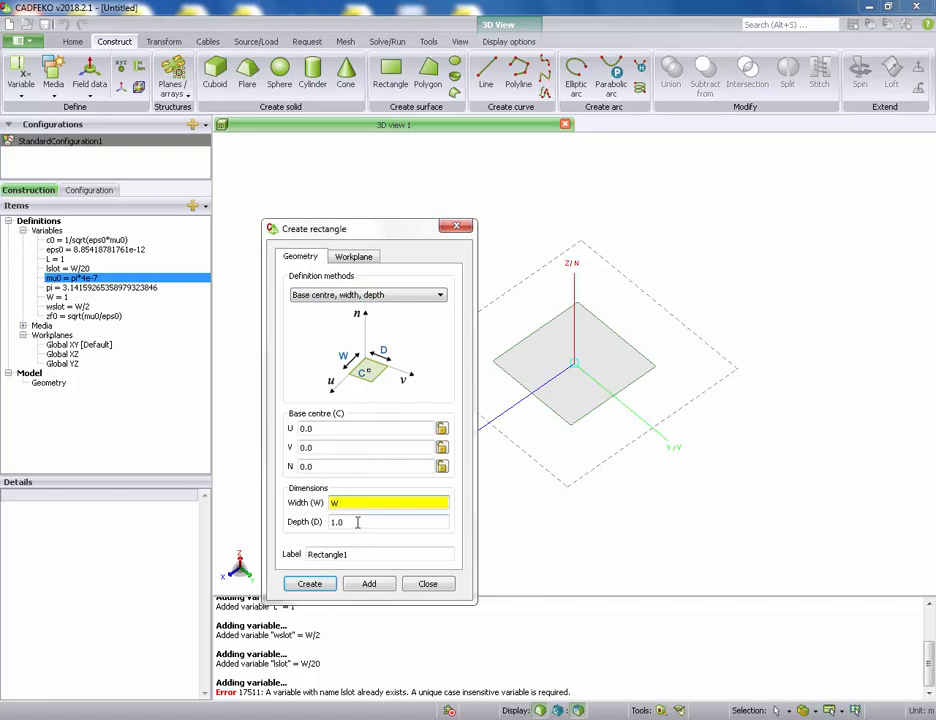
{"action": "left_click", "coordinate": [355, 522]}
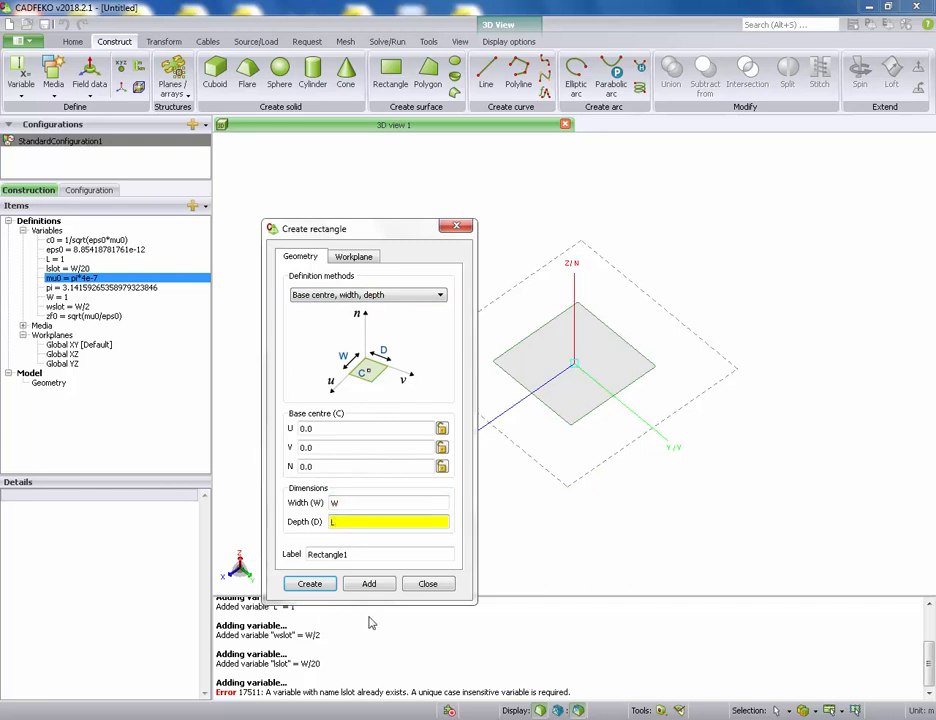
{"action": "left_click", "coordinate": [370, 585]}
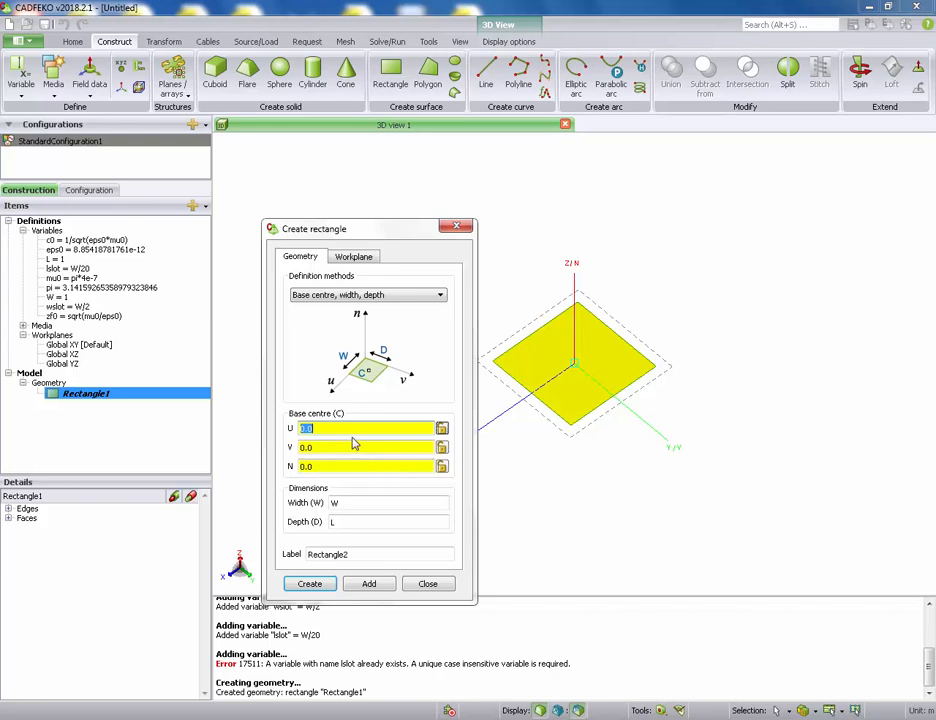
Create a second rectangle centred at the origin for the slot, with width wslot and depth lslot
{"action": "left_click", "coordinate": [349, 503]}
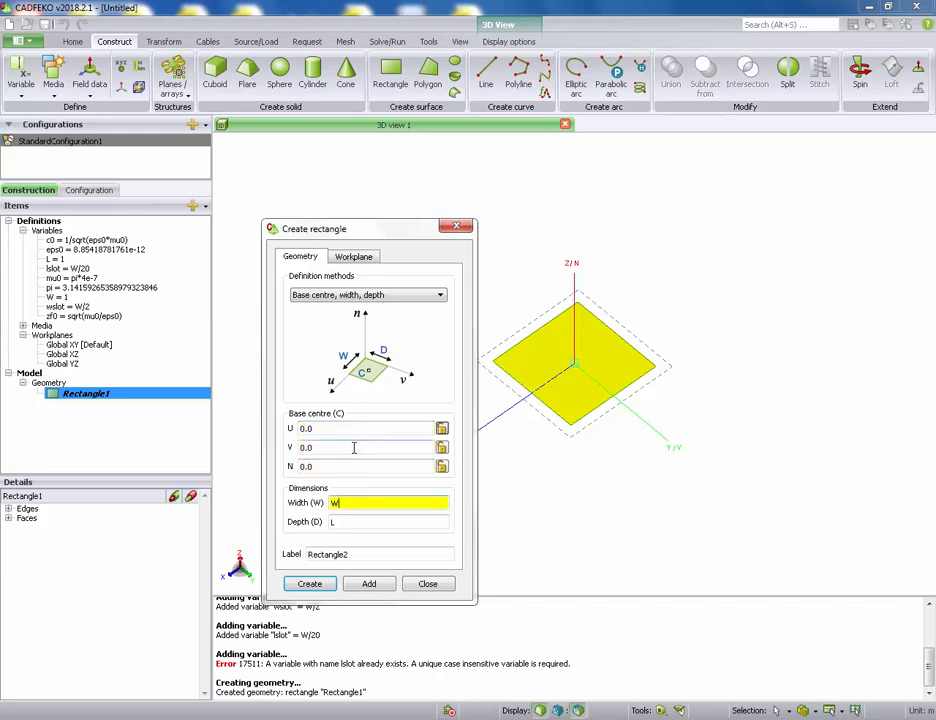
{"action": "left_click_drag", "start_coordinate": [372, 502], "coordinate": [307, 505]}
{"action": "type", "text": "wslot"}
{"action": "key", "text": "Tab"}
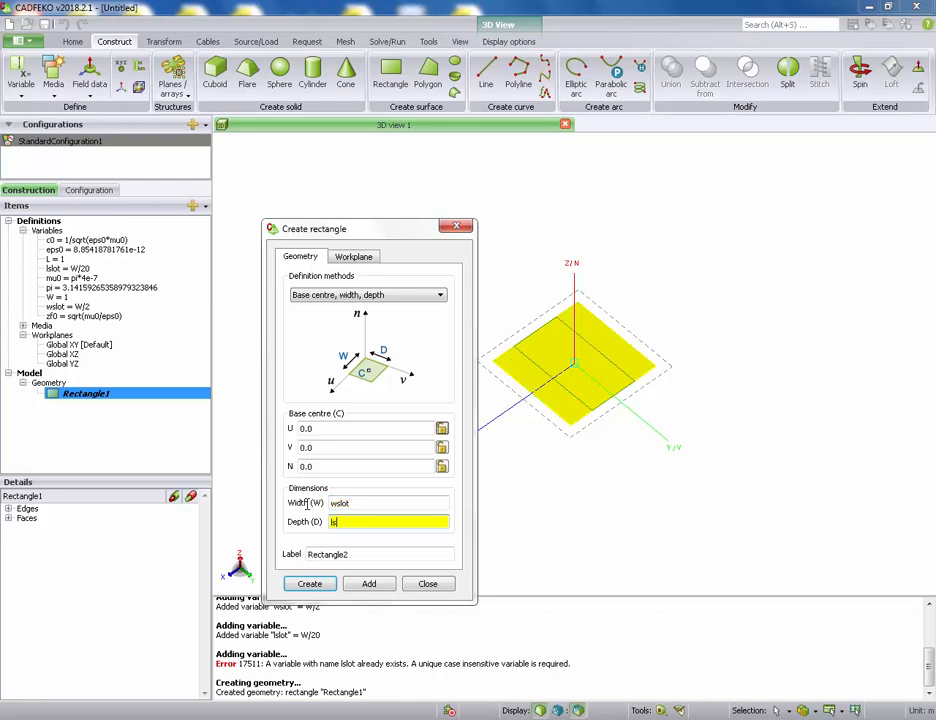
{"action": "type", "text": "lslot"}
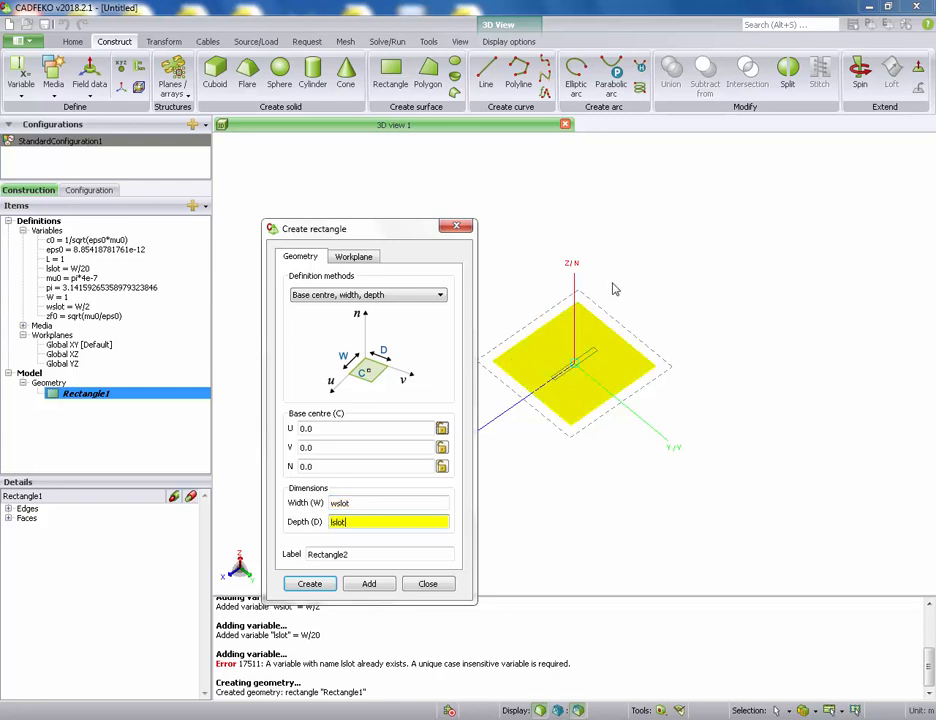
{"action": "mouse_move", "coordinate": [612, 284]}
{"action": "left_mouse_down"}
{"action": "mouse_move", "coordinate": [638, 440]}
{"action": "mouse_move", "coordinate": [597, 372]}
{"action": "left_mouse_up"}
{"action": "left_click", "coordinate": [306, 585]}
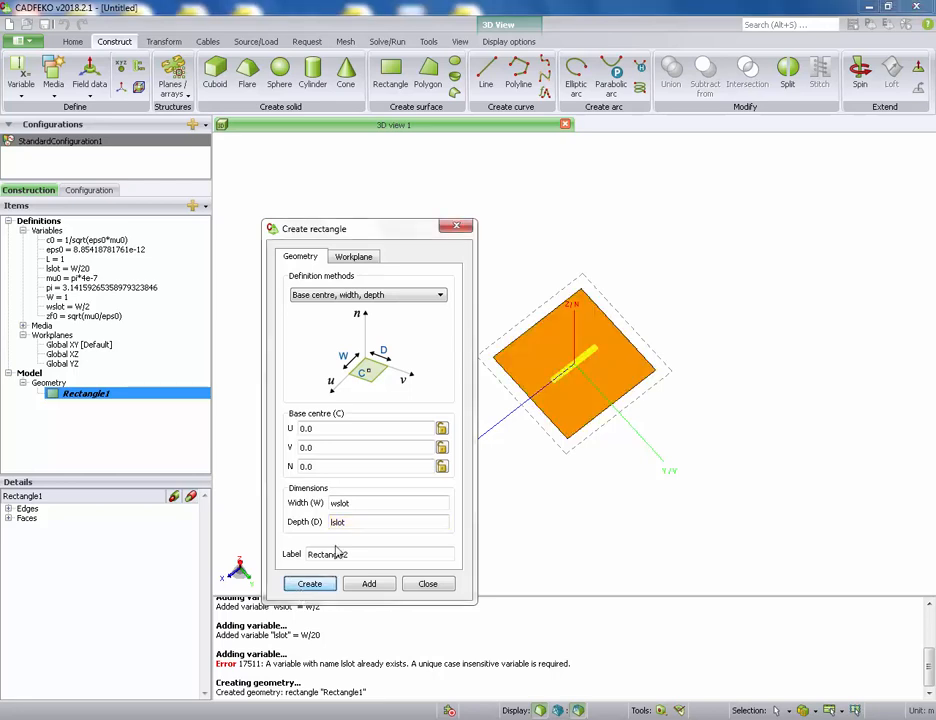
{"action": "left_click_drag", "start_coordinate": [416, 337], "coordinate": [437, 226]}
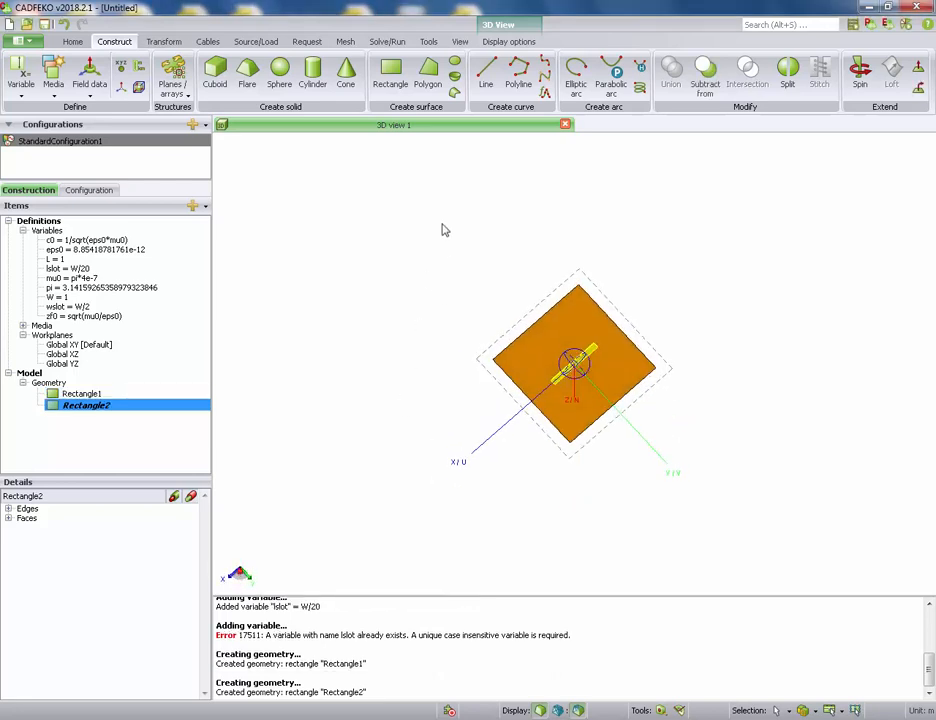
Subtract the slot rectangle Rectangle2 from the plate Rectangle1
{"action": "left_click", "coordinate": [100, 394]}
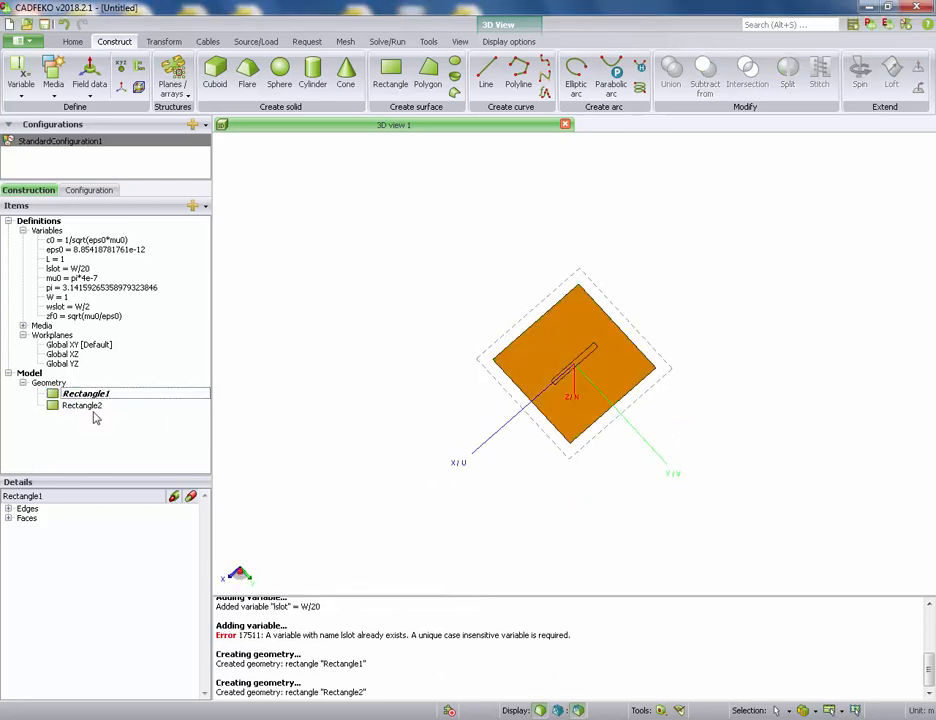
{"action": "left_click", "coordinate": [88, 406]}
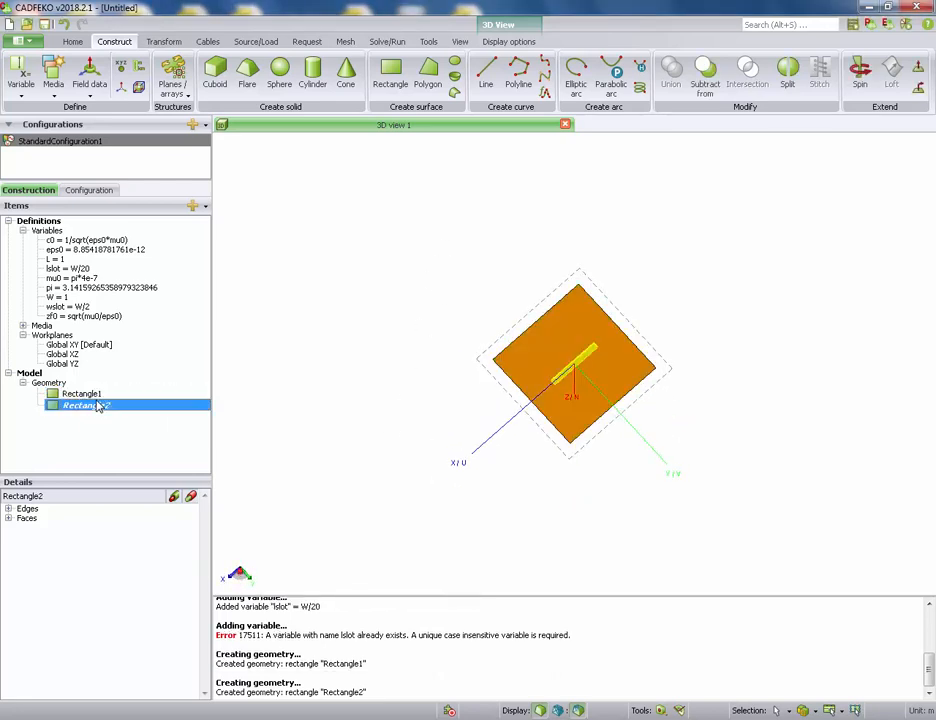
{"action": "left_click", "coordinate": [8, 518]}
{"action": "left_click", "coordinate": [40, 529]}
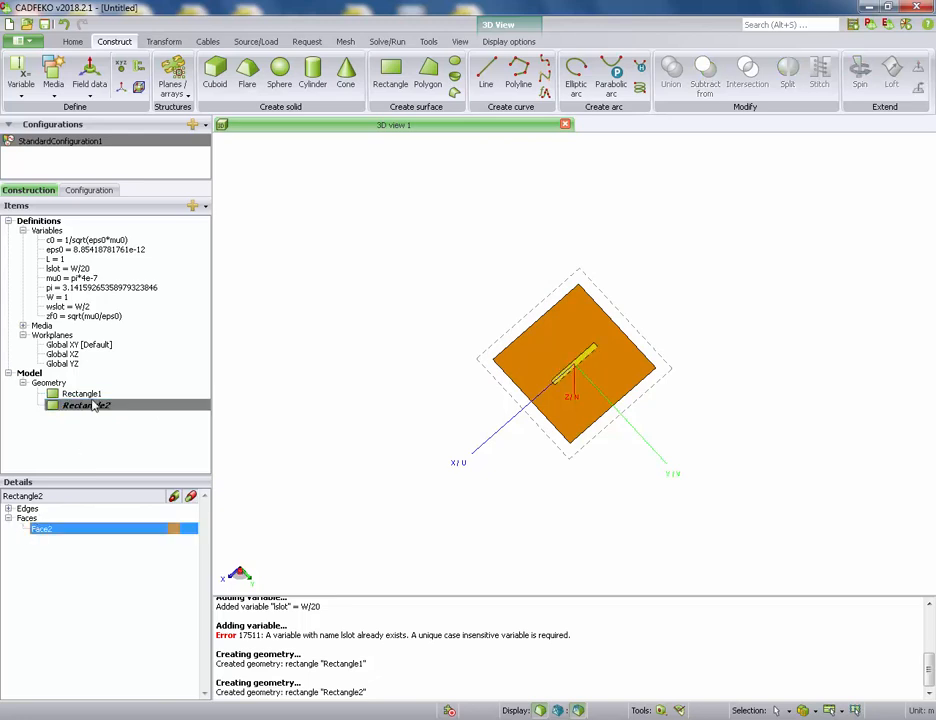
{"action": "left_click", "coordinate": [80, 394]}
{"action": "left_click", "coordinate": [86, 406]}
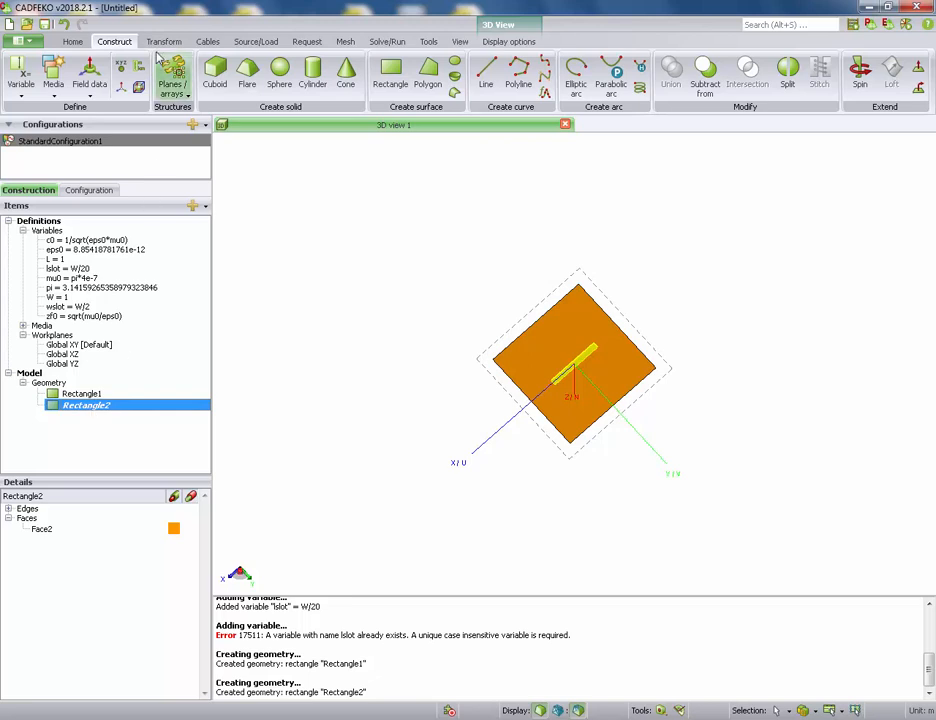
{"action": "left_click", "coordinate": [164, 42]}
{"action": "left_click", "coordinate": [114, 41]}
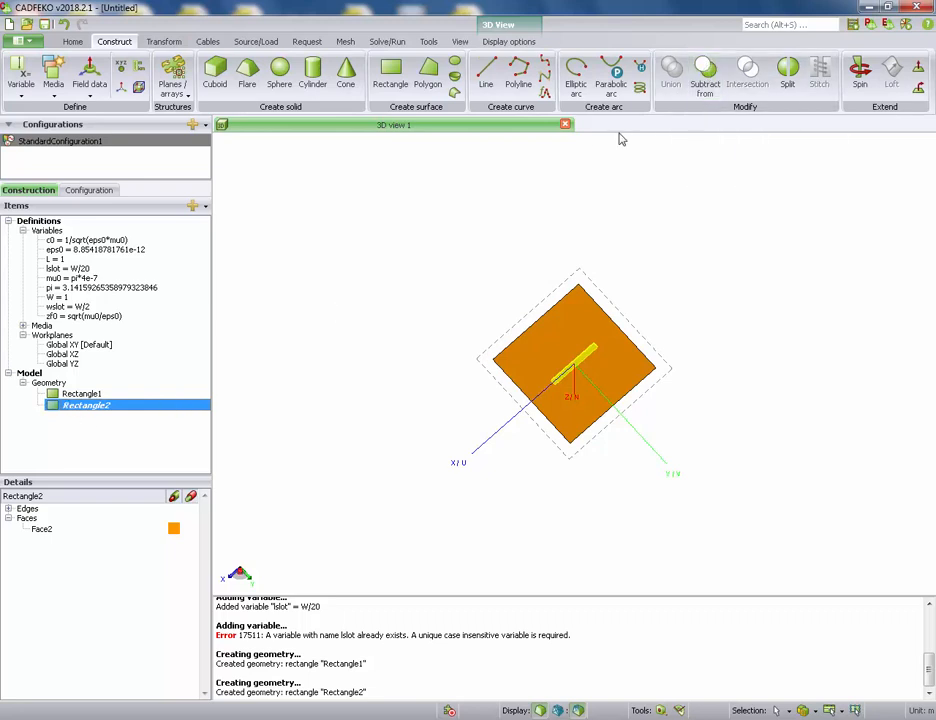
{"action": "left_click", "coordinate": [704, 75]}
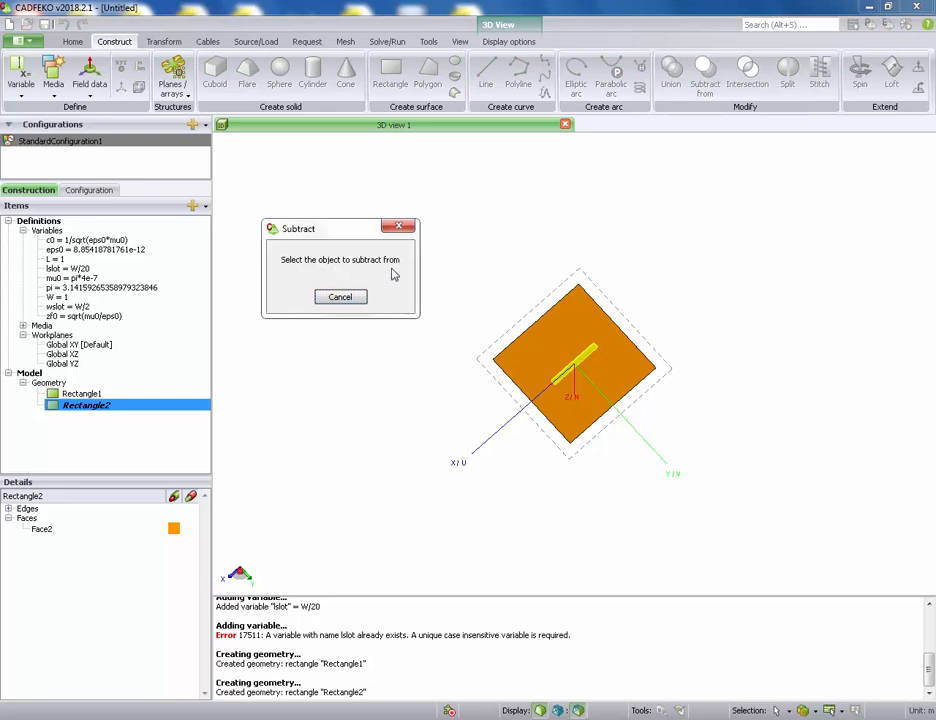
{"action": "left_click", "coordinate": [78, 393]}
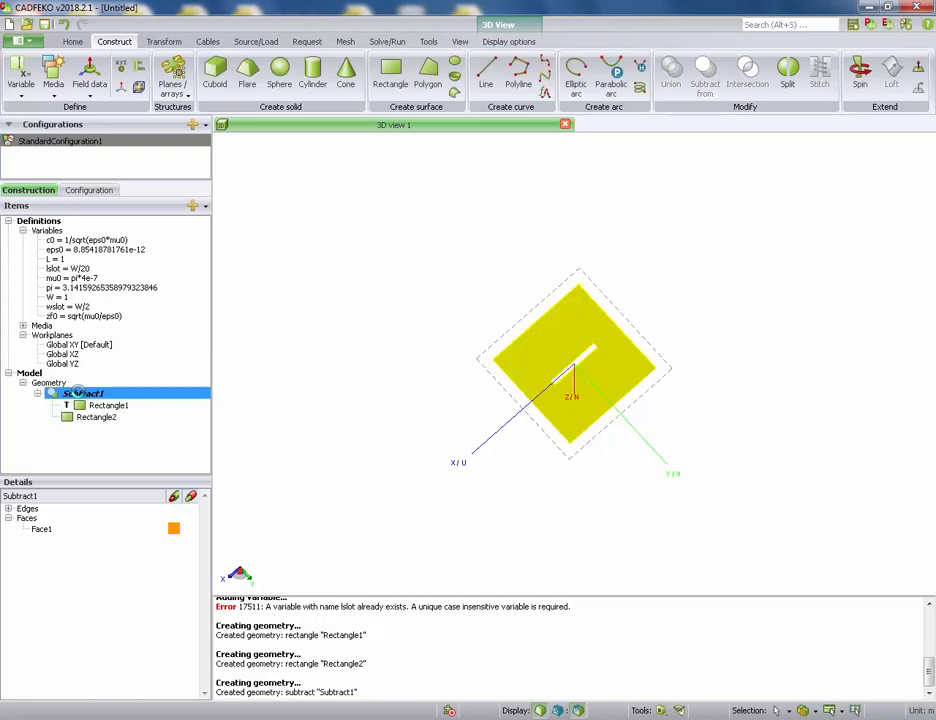
Examine the slotted plate and the two source rectangles that make up the subtraction
{"action": "left_click_drag", "start_coordinate": [387, 282], "coordinate": [380, 359]}
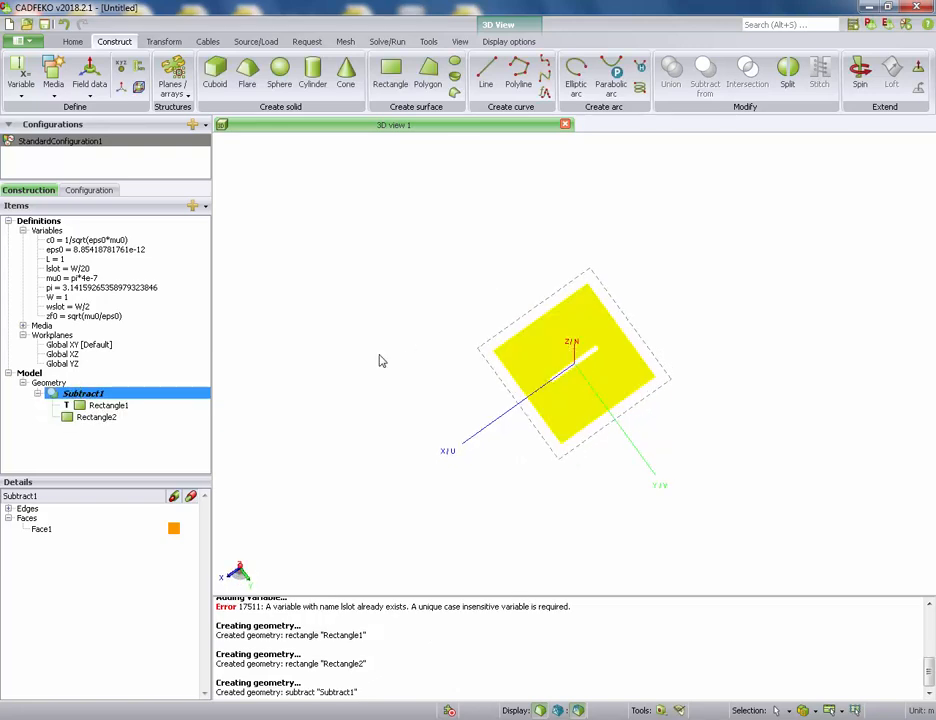
{"action": "left_click", "coordinate": [100, 405]}
{"action": "left_click", "coordinate": [75, 419]}
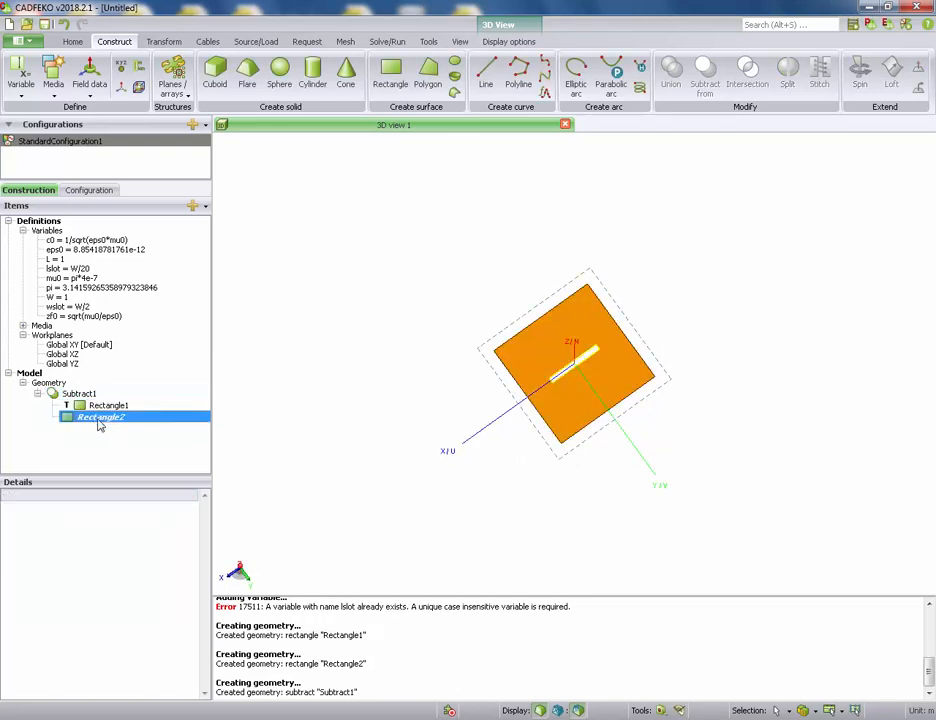
{"action": "left_click", "coordinate": [70, 406]}
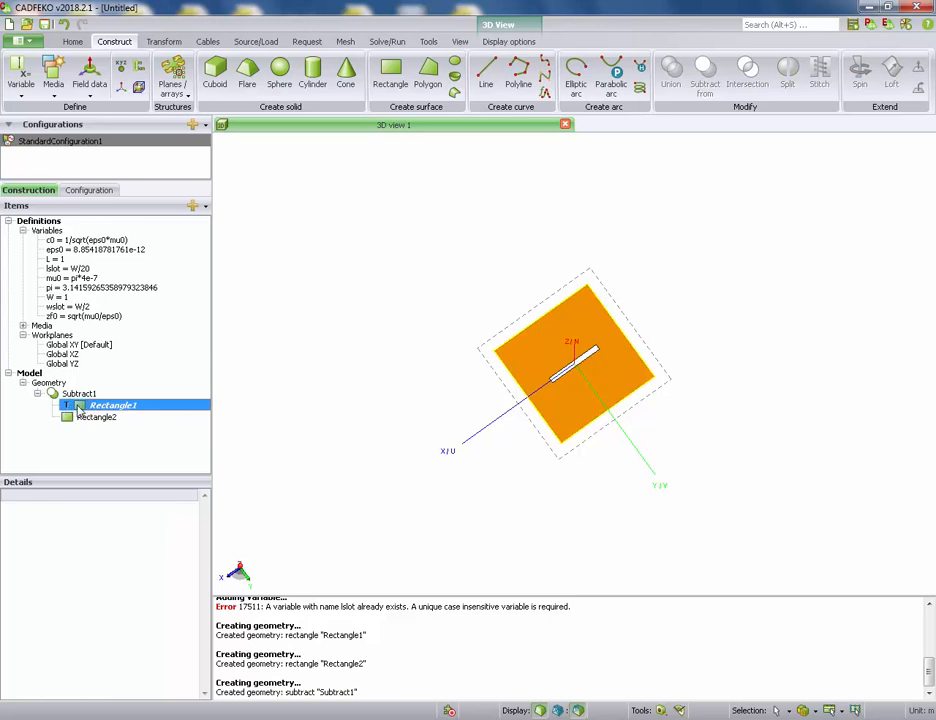
{"action": "left_click", "coordinate": [90, 418]}
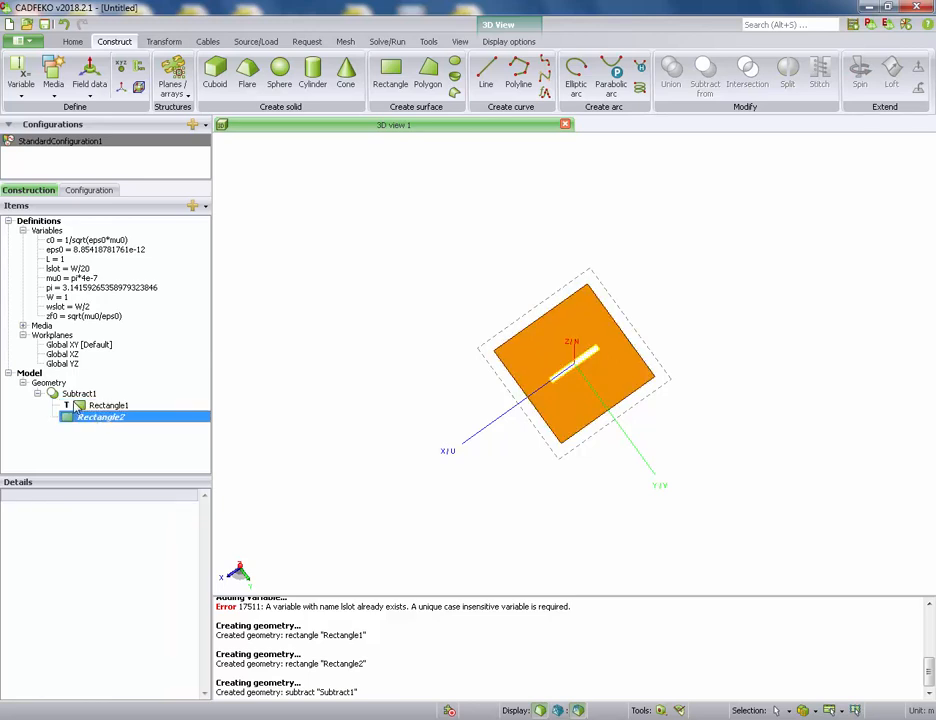
{"action": "left_click", "coordinate": [83, 393]}
{"action": "left_click_drag", "start_coordinate": [330, 480], "coordinate": [591, 411]}
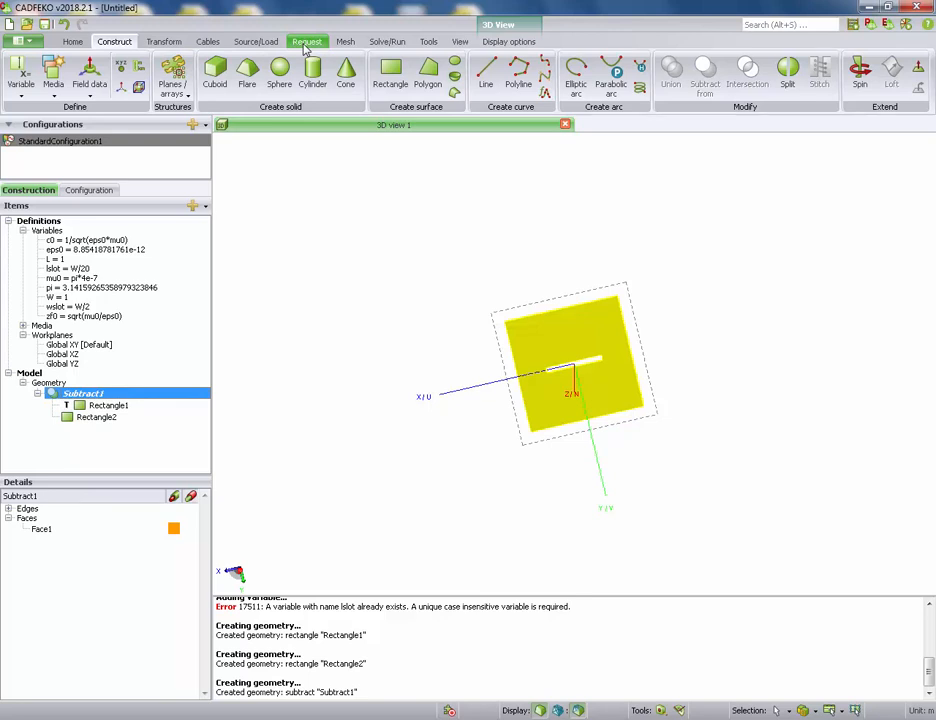
{"action": "left_click", "coordinate": [256, 41]}
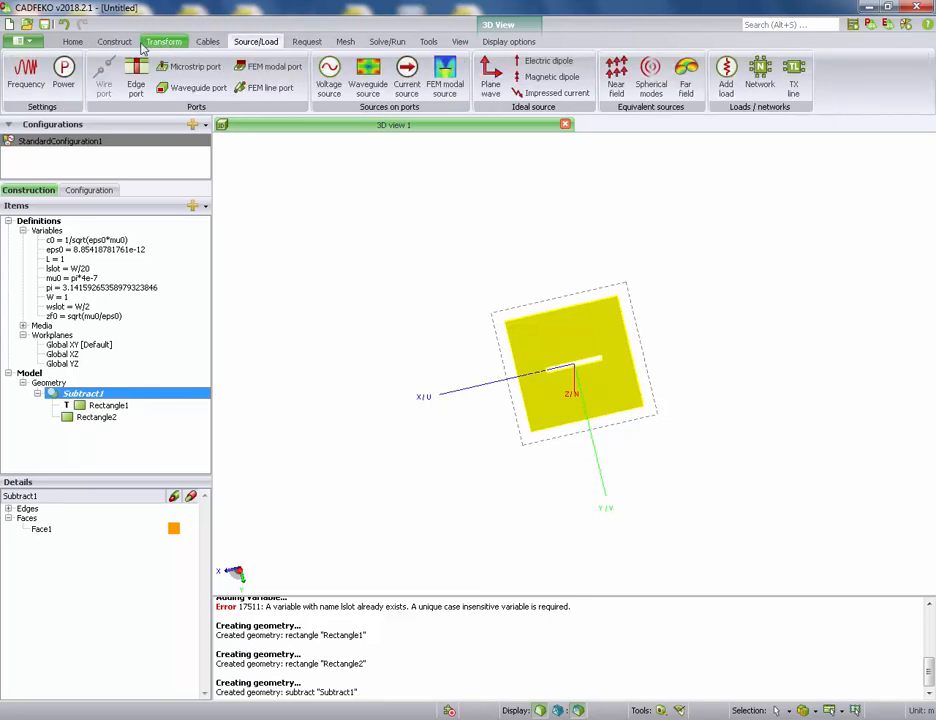
{"action": "left_click", "coordinate": [26, 74]}
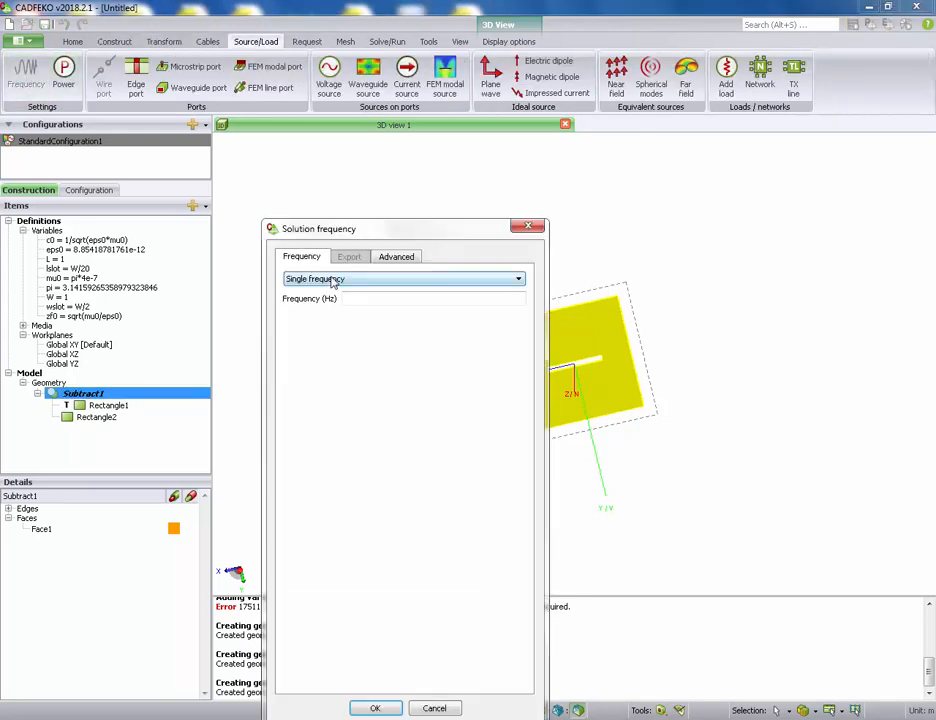
{"action": "left_click", "coordinate": [333, 281]}
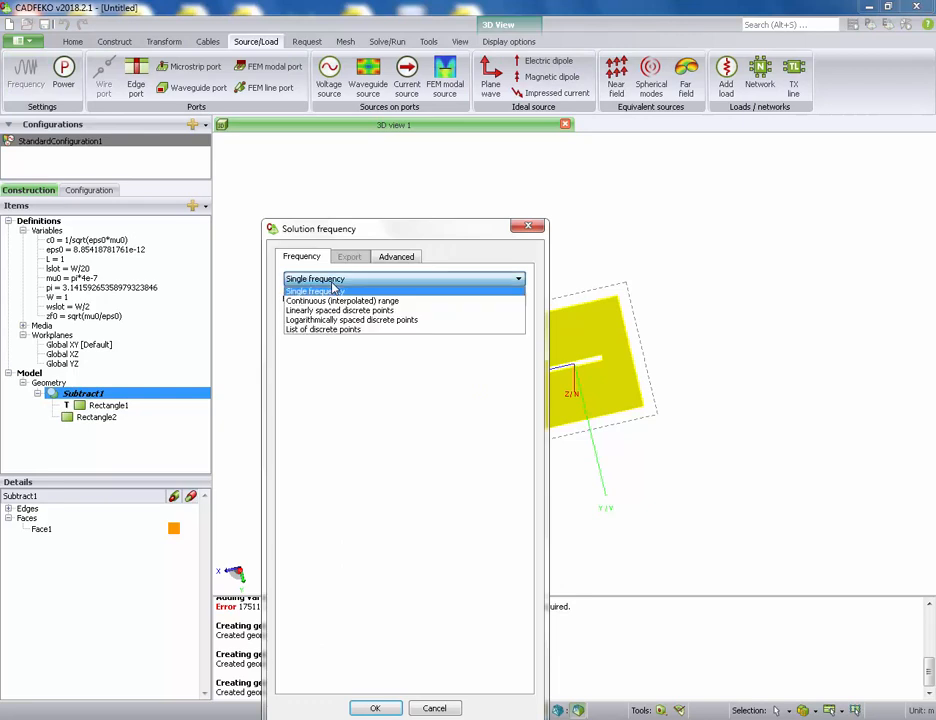
{"action": "left_click", "coordinate": [443, 704]}
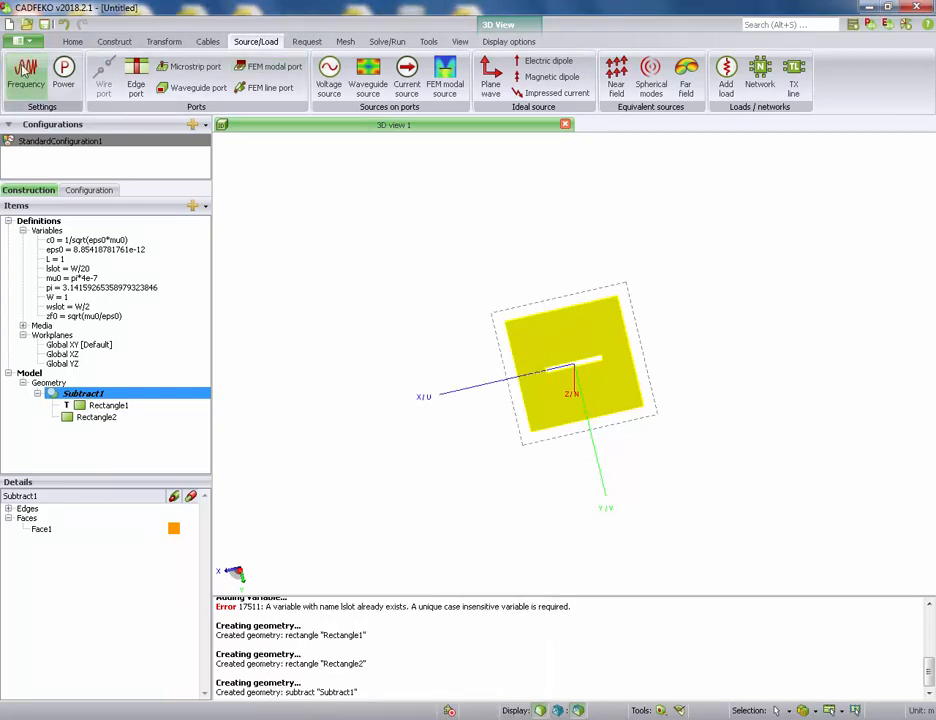
Set the solution frequency to linearly spaced discrete points from 200e6 to 500e6 Hz with 18 frequencies
{"action": "left_click", "coordinate": [24, 68]}
{"action": "left_click", "coordinate": [367, 278]}
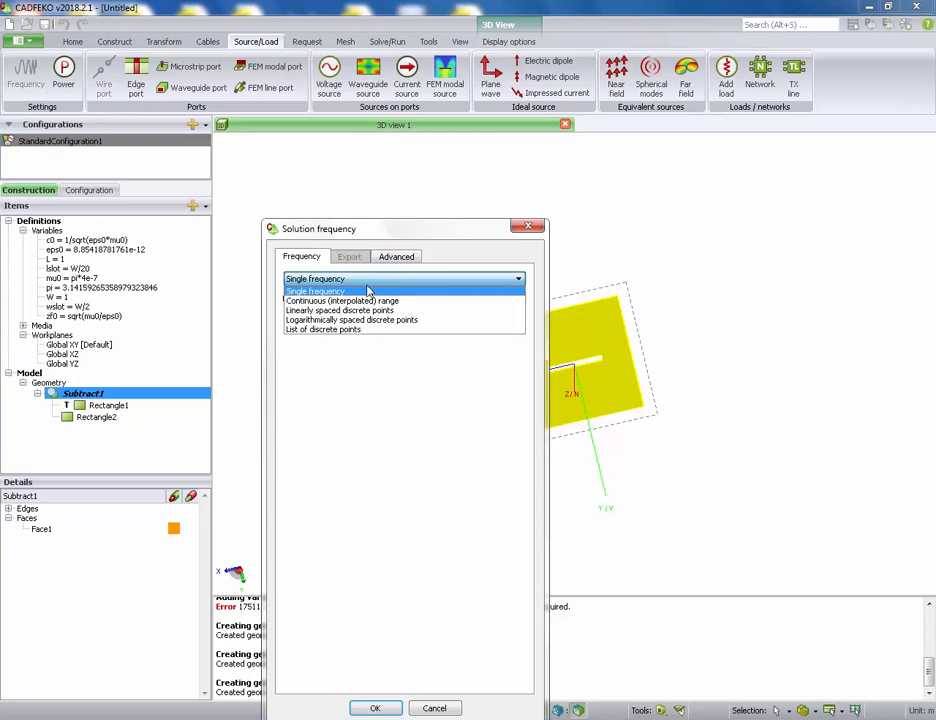
{"action": "left_click", "coordinate": [360, 310]}
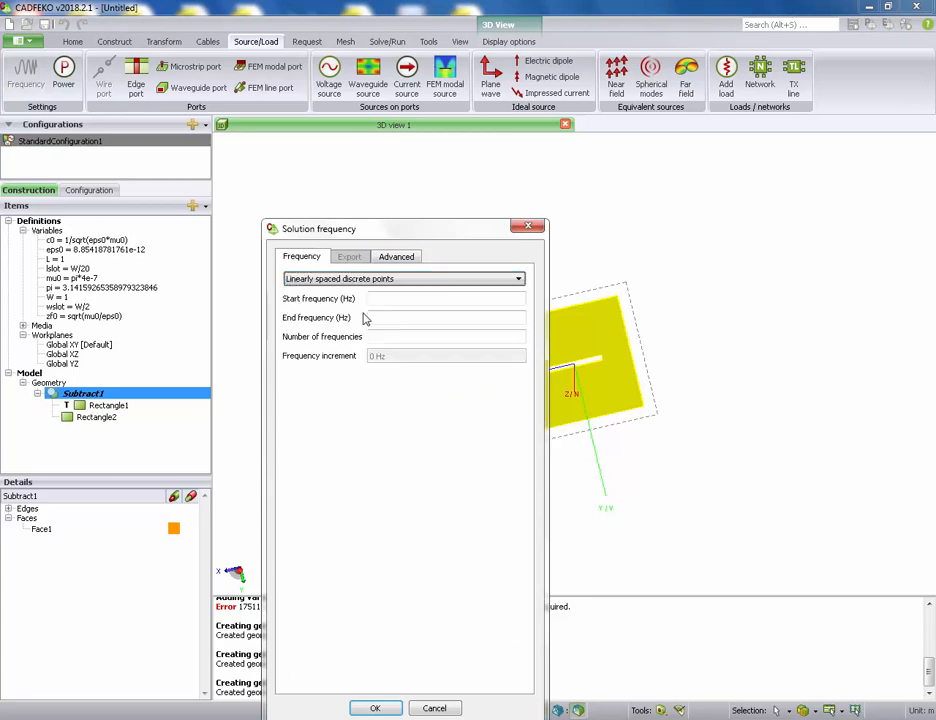
{"action": "left_click", "coordinate": [395, 297]}
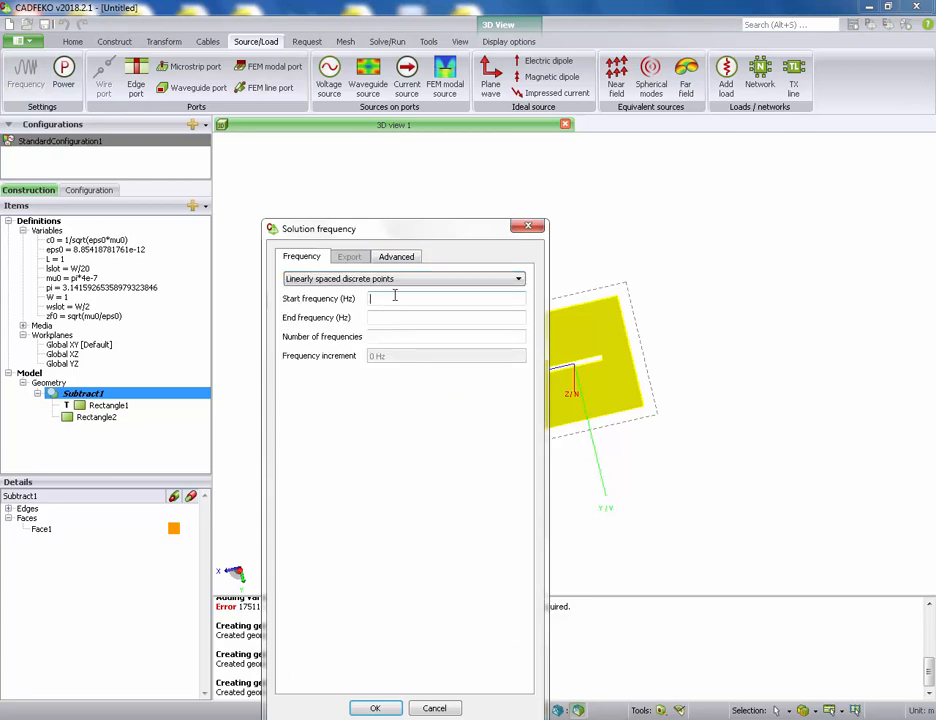
{"action": "type", "text": "200e6"}
{"action": "key", "text": "Tab"}
{"action": "type", "text": "500e"}
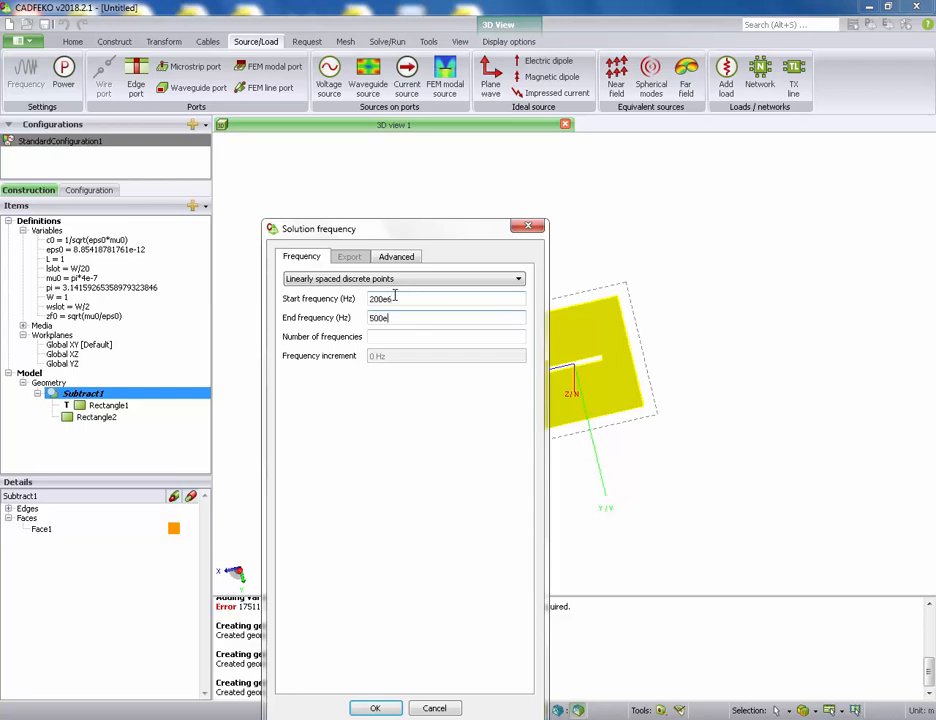
{"action": "type", "text": "6"}
{"action": "key", "text": "Tab"}
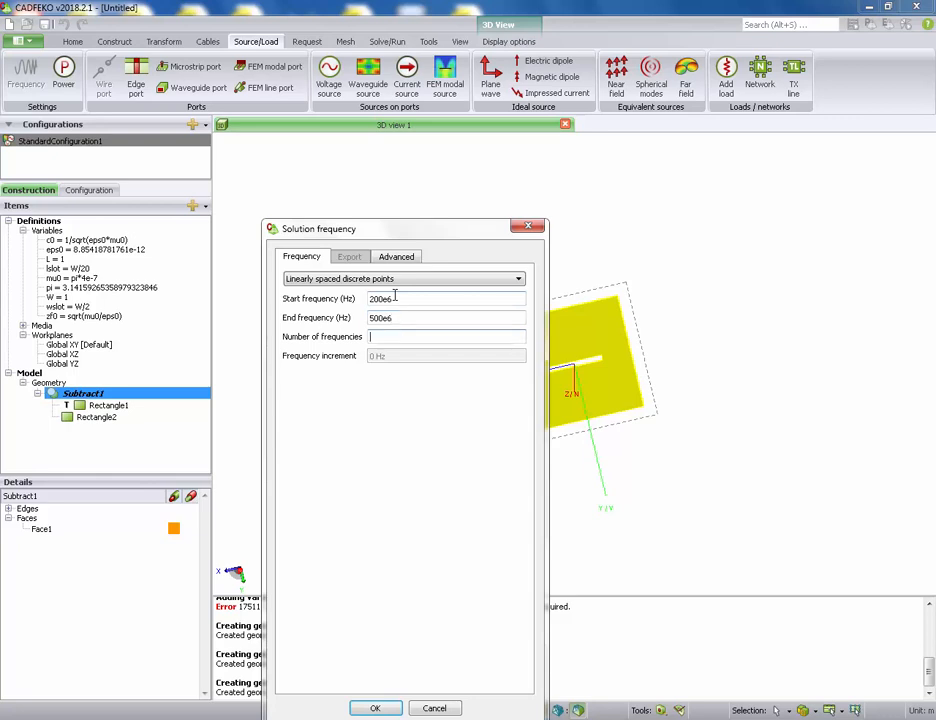
{"action": "type", "text": "18"}
{"action": "left_click", "coordinate": [376, 709]}
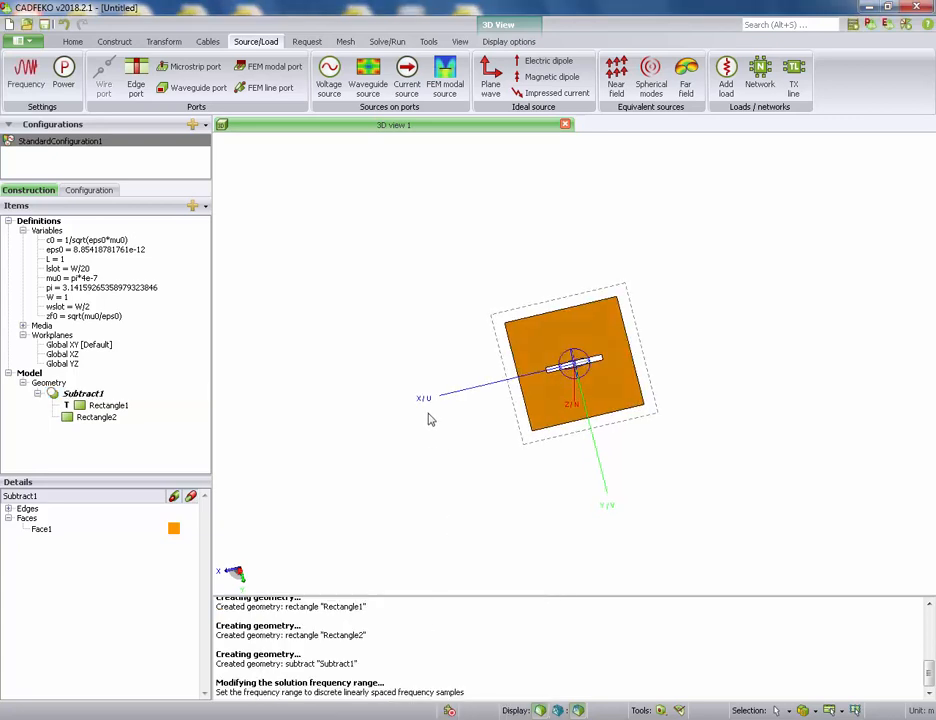
Add a single incident plane wave source with linear polarisation and a polarisation angle of 90 degrees
{"action": "left_click", "coordinate": [490, 75]}
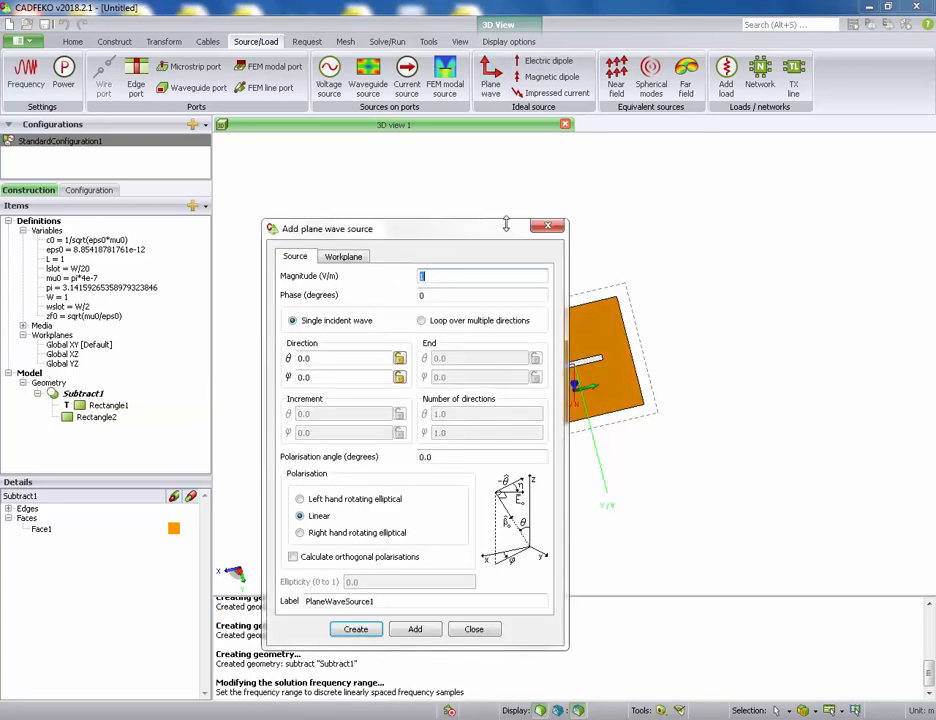
{"action": "left_click_drag", "start_coordinate": [477, 241], "coordinate": [297, 192]}
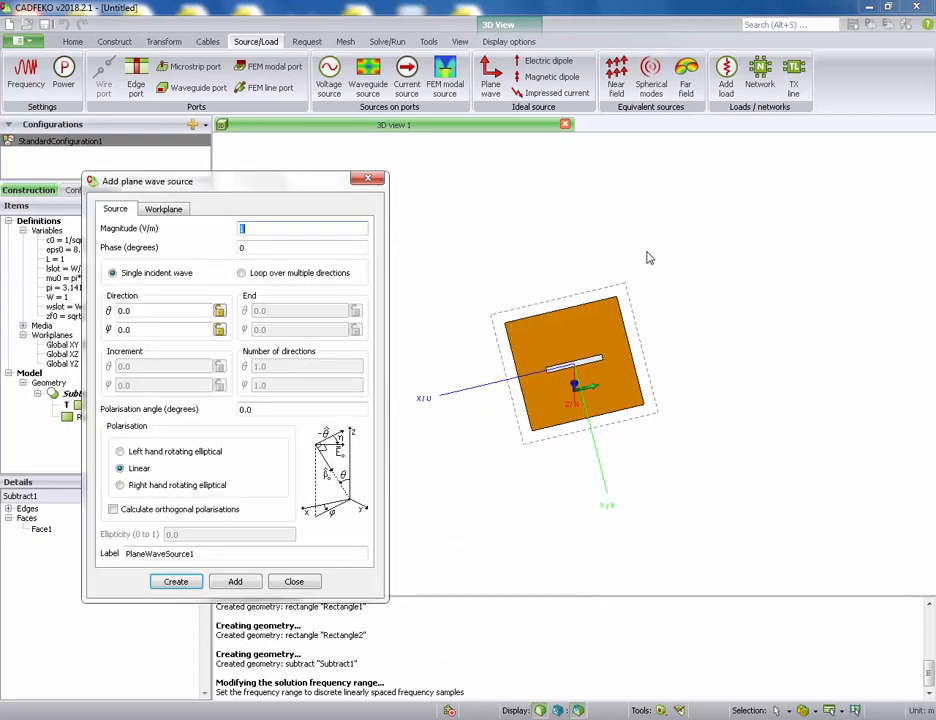
{"action": "left_click_drag", "start_coordinate": [645, 291], "coordinate": [641, 212]}
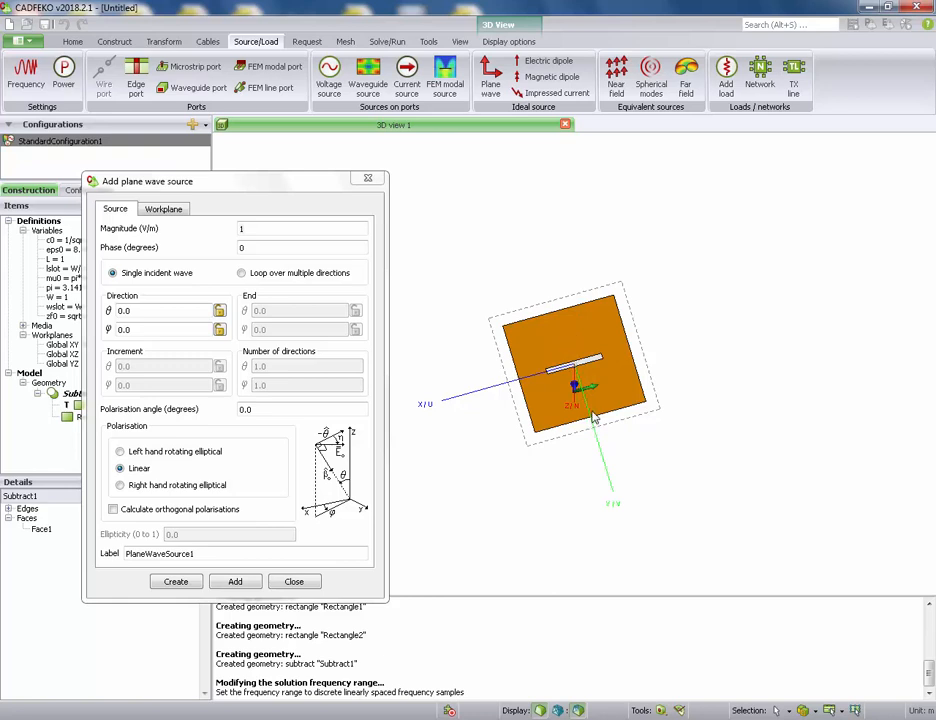
{"action": "double_click", "coordinate": [277, 407]}
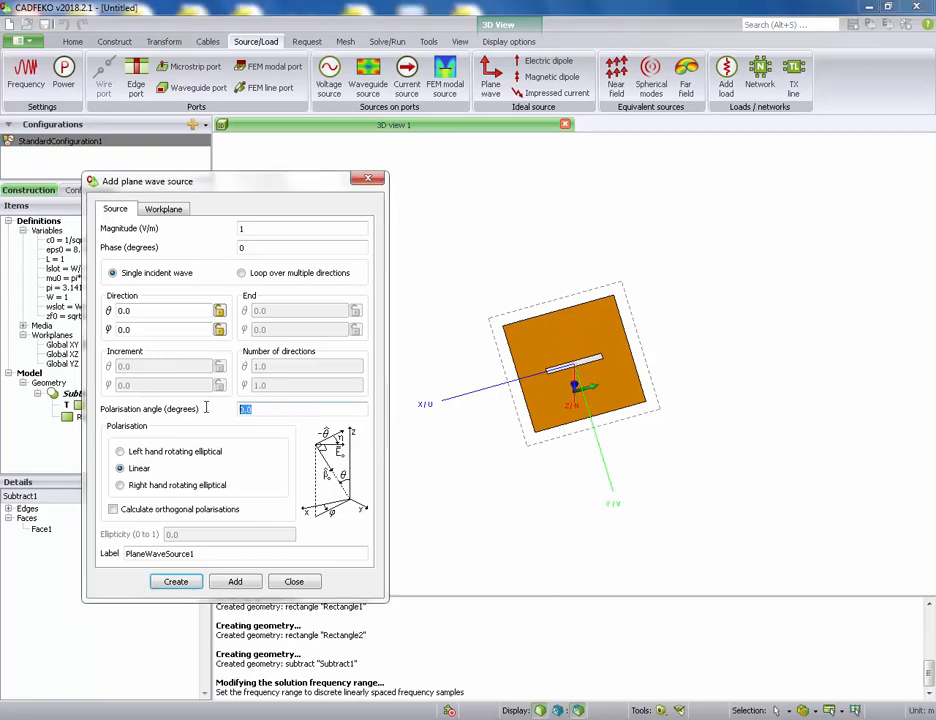
{"action": "type", "text": "90"}
{"action": "left_click_drag", "start_coordinate": [588, 388], "coordinate": [541, 289]}
{"action": "left_click_drag", "start_coordinate": [708, 283], "coordinate": [556, 398]}
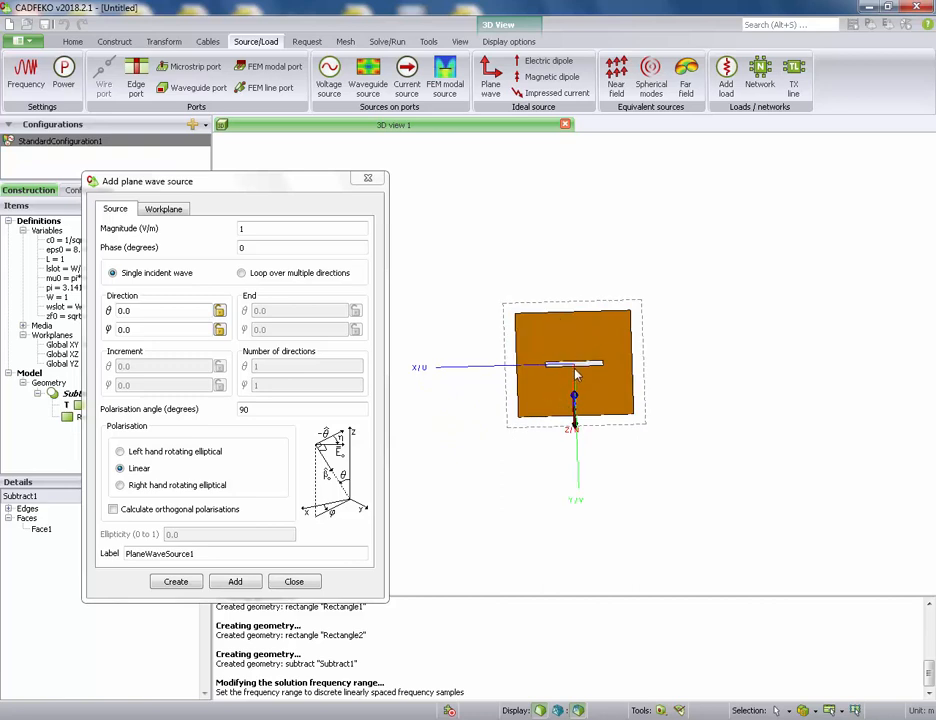
{"action": "left_click", "coordinate": [177, 582]}
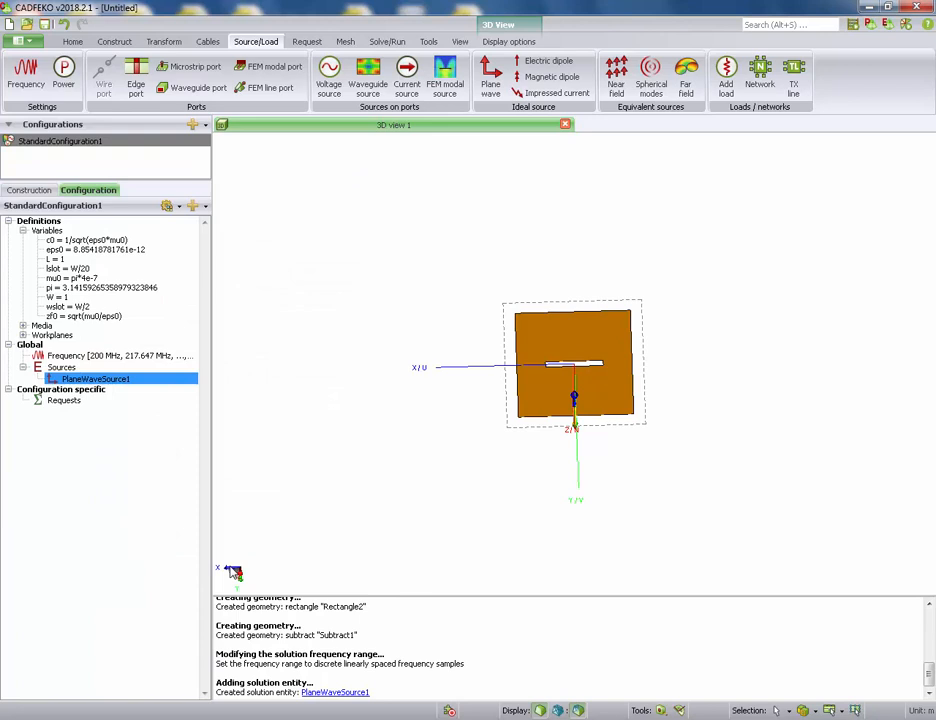
Request far fields calculated in the plane wave incident direction, and request all currents
{"action": "left_click", "coordinate": [82, 379]}
{"action": "left_click", "coordinate": [62, 401]}
{"action": "left_click", "coordinate": [308, 42]}
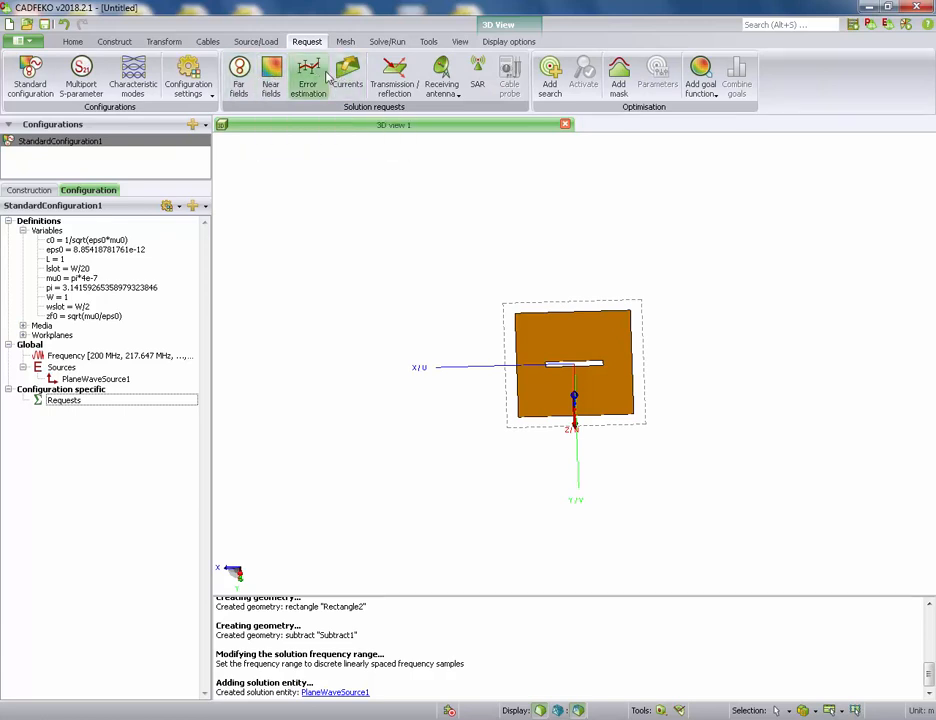
{"action": "left_click", "coordinate": [240, 75]}
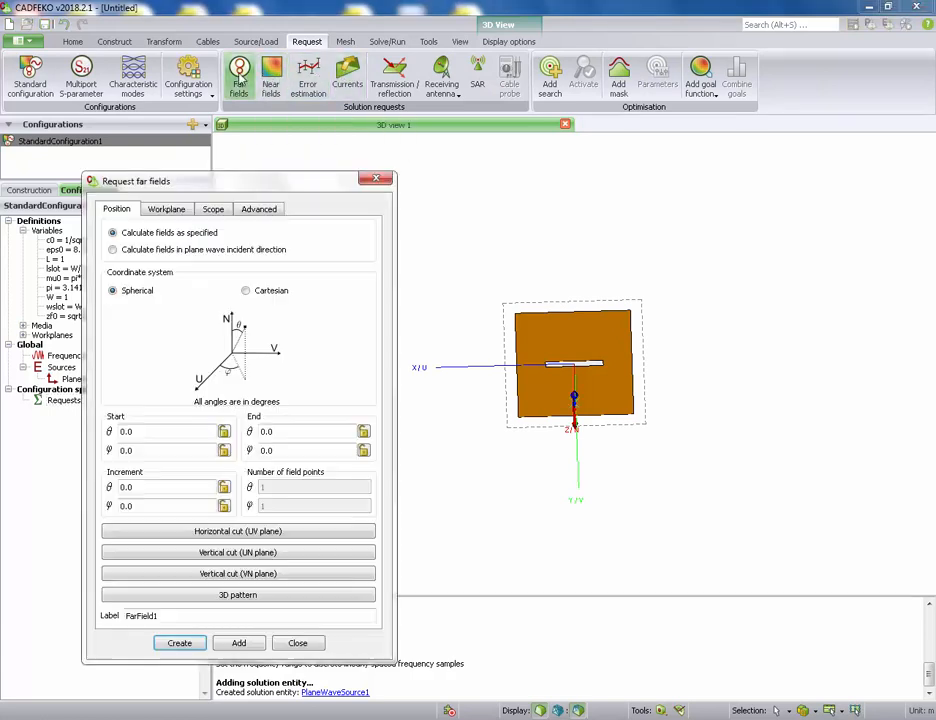
{"action": "left_click", "coordinate": [182, 249]}
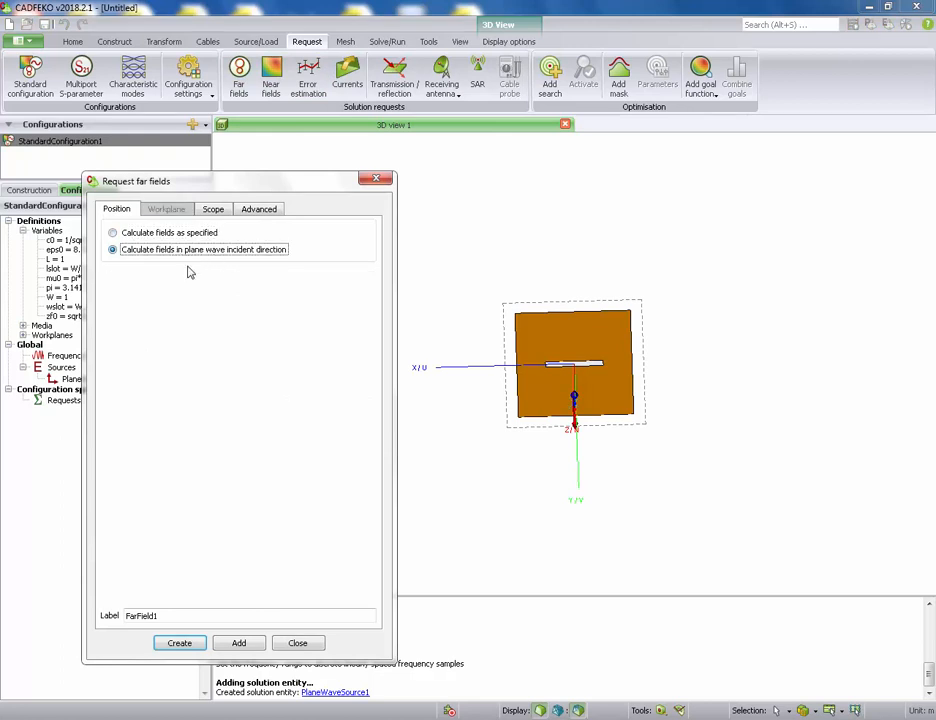
{"action": "left_click", "coordinate": [183, 645]}
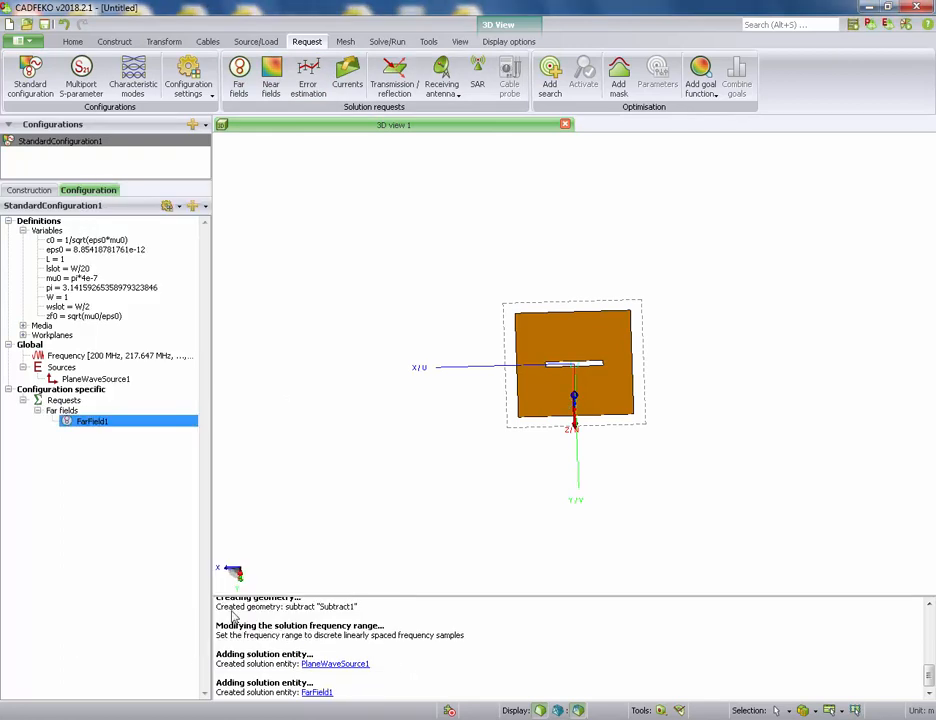
{"action": "left_click", "coordinate": [358, 85]}
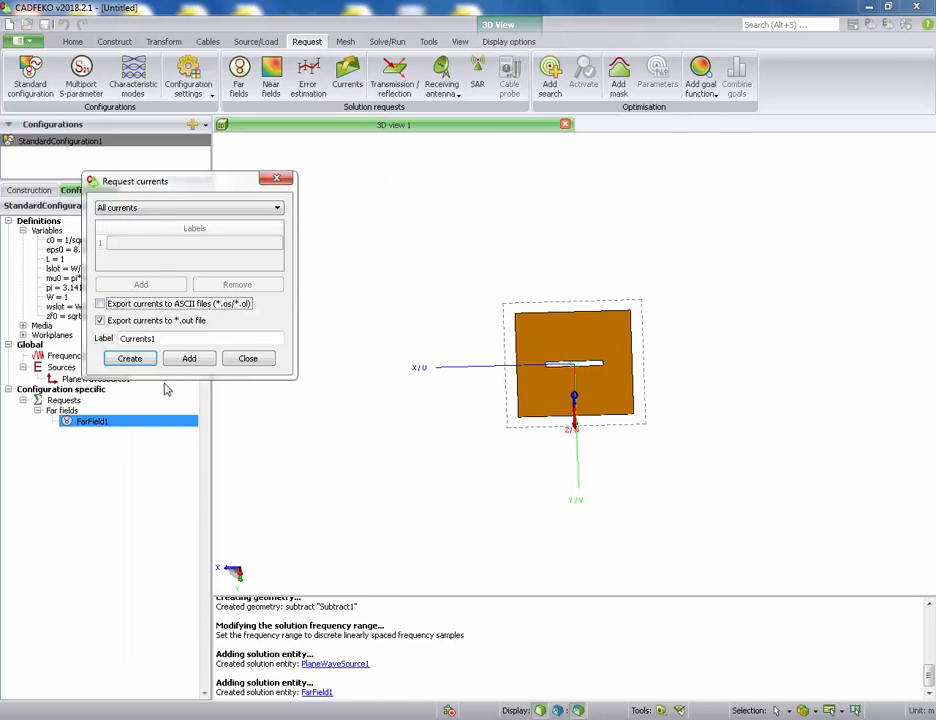
{"action": "left_click", "coordinate": [140, 365]}
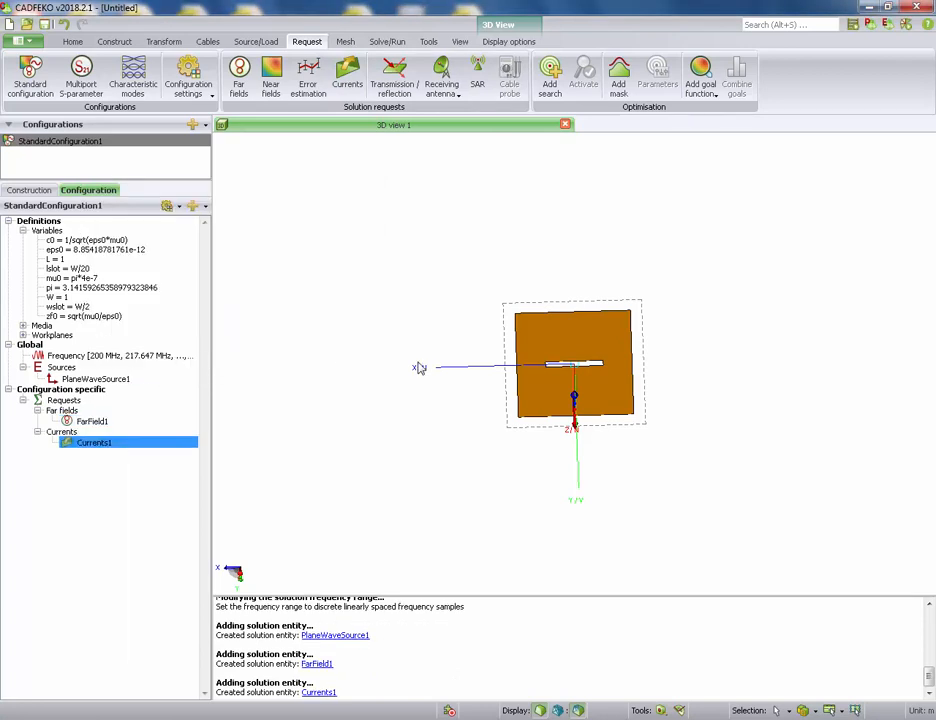
Mesh all of the geometry with the Standard mesh size
{"action": "left_click_drag", "start_coordinate": [415, 361], "coordinate": [392, 347]}
{"action": "left_click_drag", "start_coordinate": [500, 298], "coordinate": [430, 150]}
{"action": "left_click", "coordinate": [345, 41]}
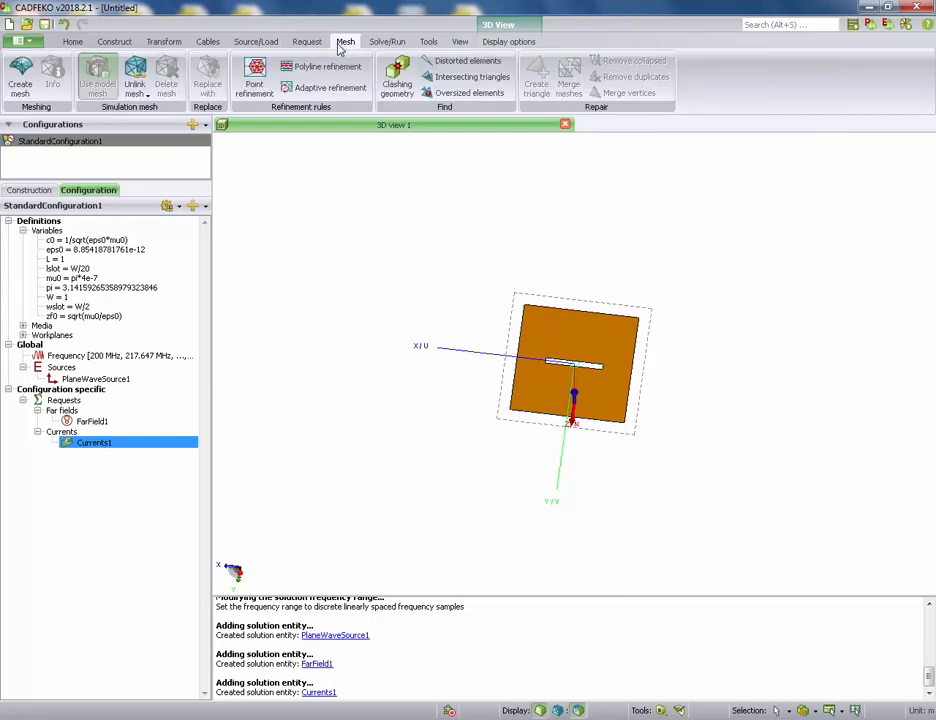
{"action": "left_click", "coordinate": [21, 68]}
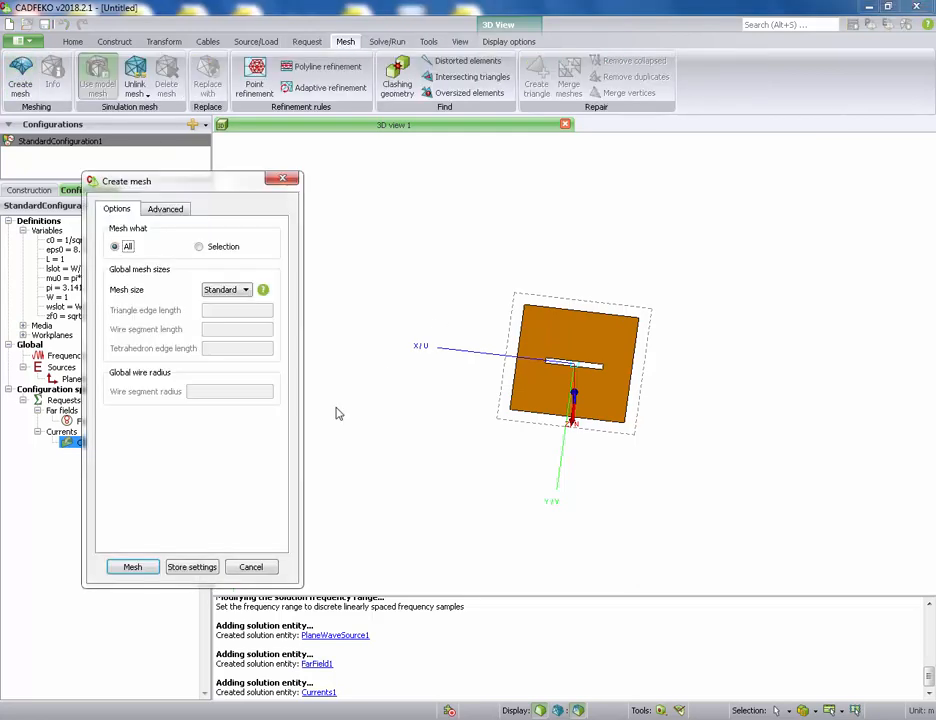
{"action": "left_click", "coordinate": [132, 567]}
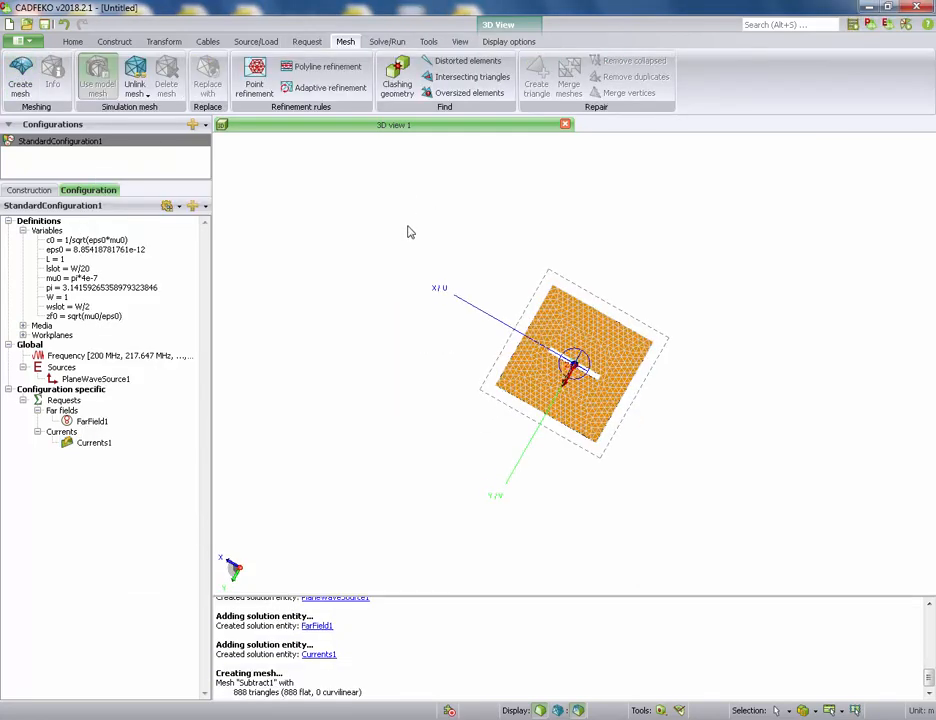
Save the model as Flat_Plate_Slot and run the Feko solver, overwriting the existing solution files
{"action": "left_click", "coordinate": [18, 40]}
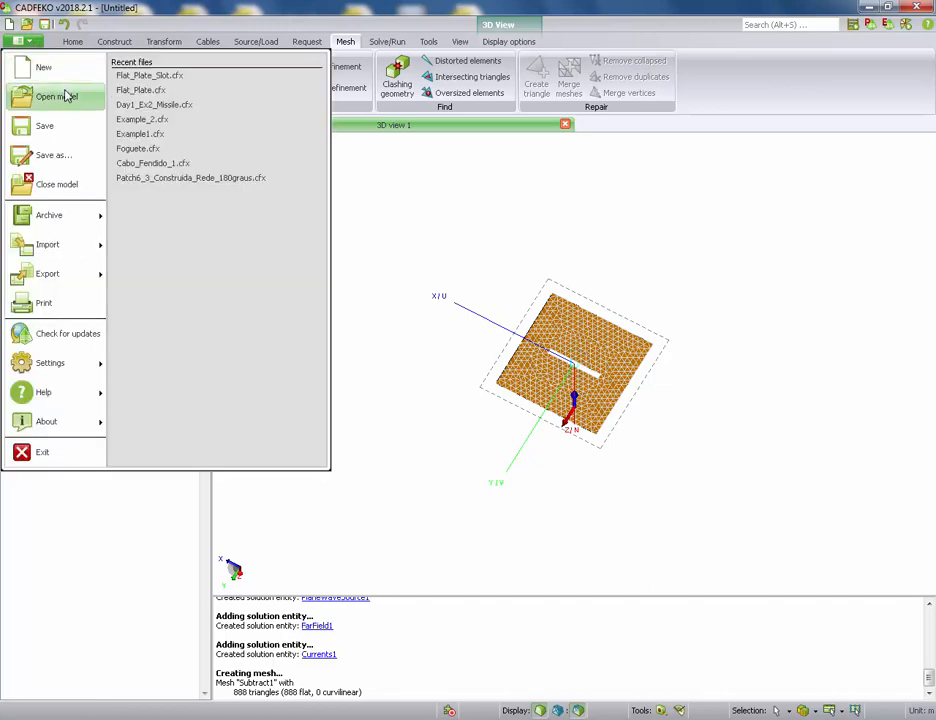
{"action": "left_click", "coordinate": [69, 153]}
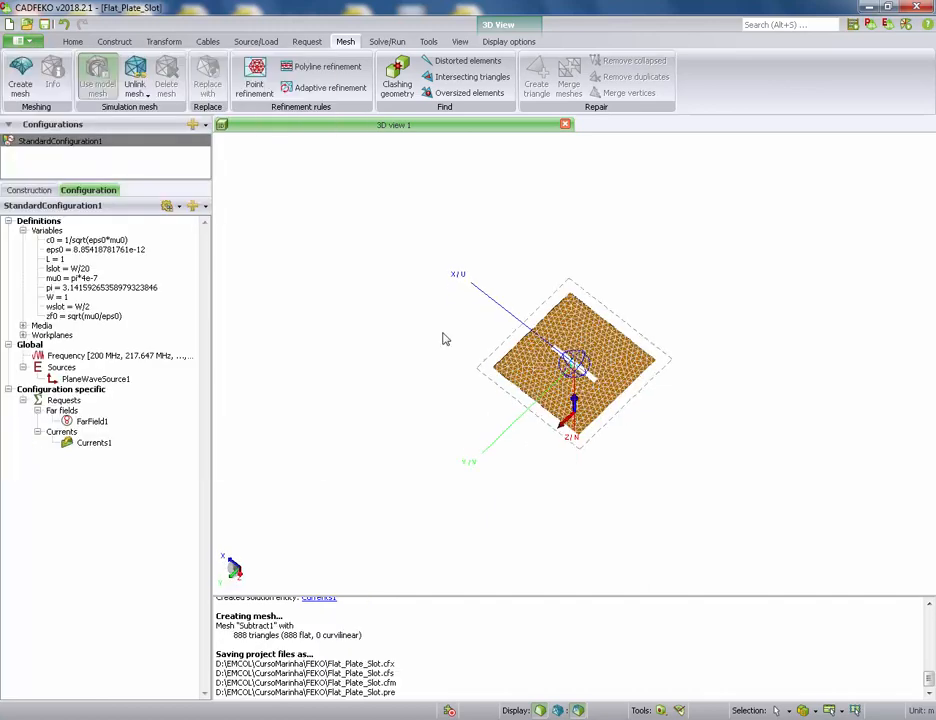
{"action": "left_click", "coordinate": [390, 41]}
{"action": "left_click", "coordinate": [303, 75]}
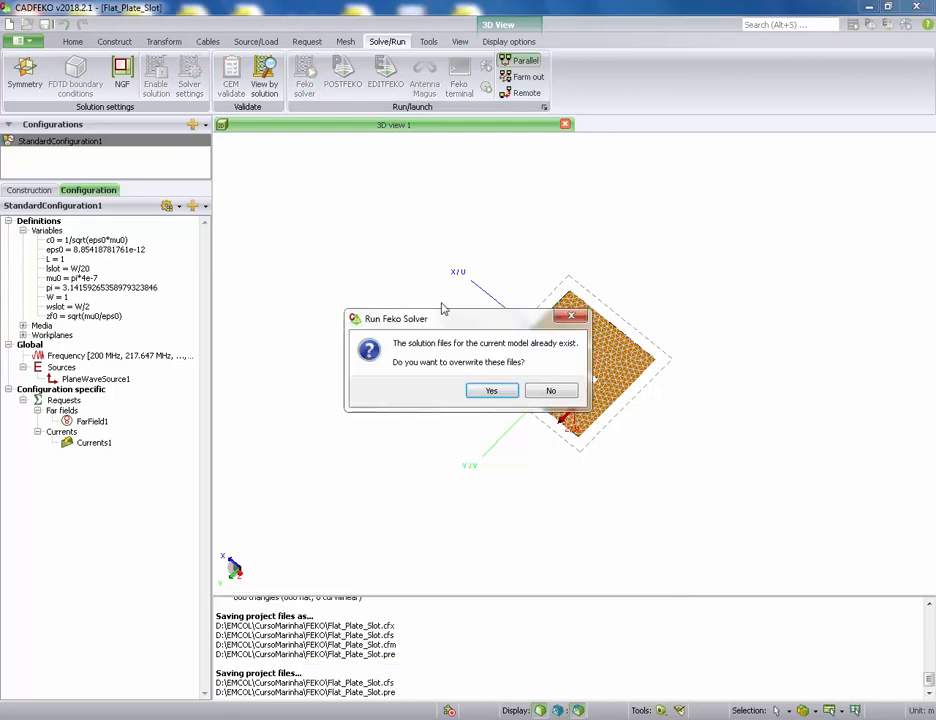
{"action": "left_click", "coordinate": [487, 390]}
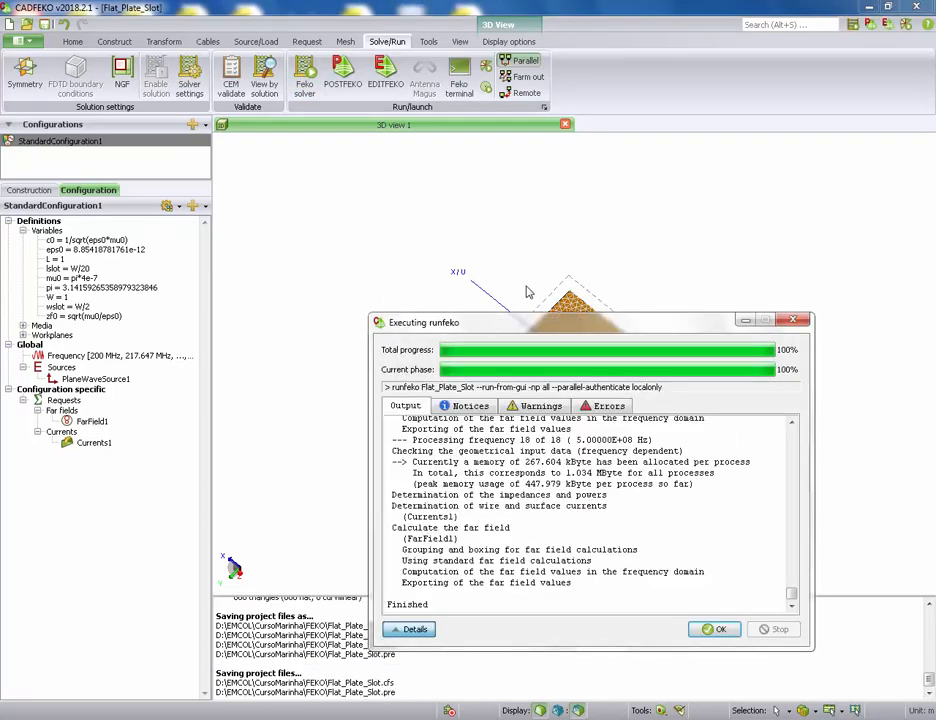
{"action": "left_click", "coordinate": [716, 630]}
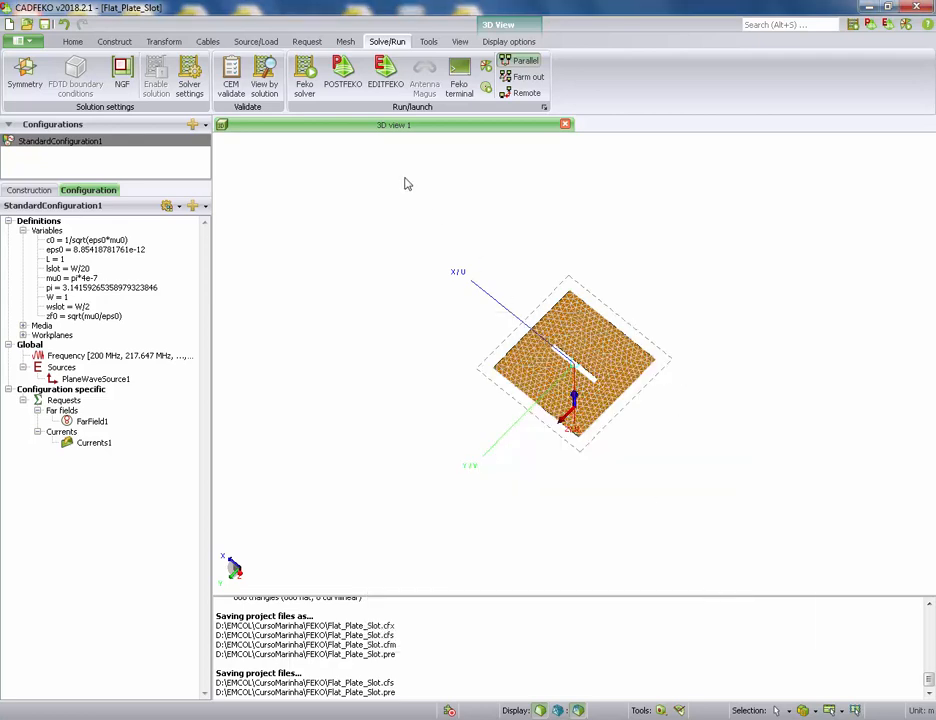
Open the solved model in POSTFEKO and close the Cartesian graph1 view
{"action": "left_click", "coordinate": [343, 76]}
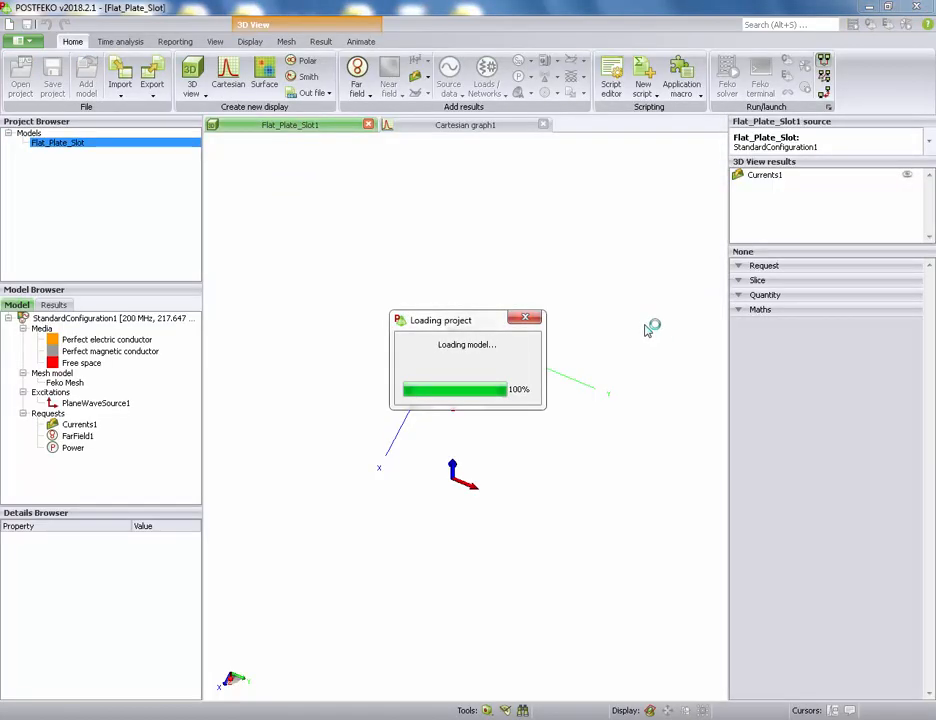
{"action": "left_click_drag", "start_coordinate": [591, 296], "coordinate": [539, 129]}
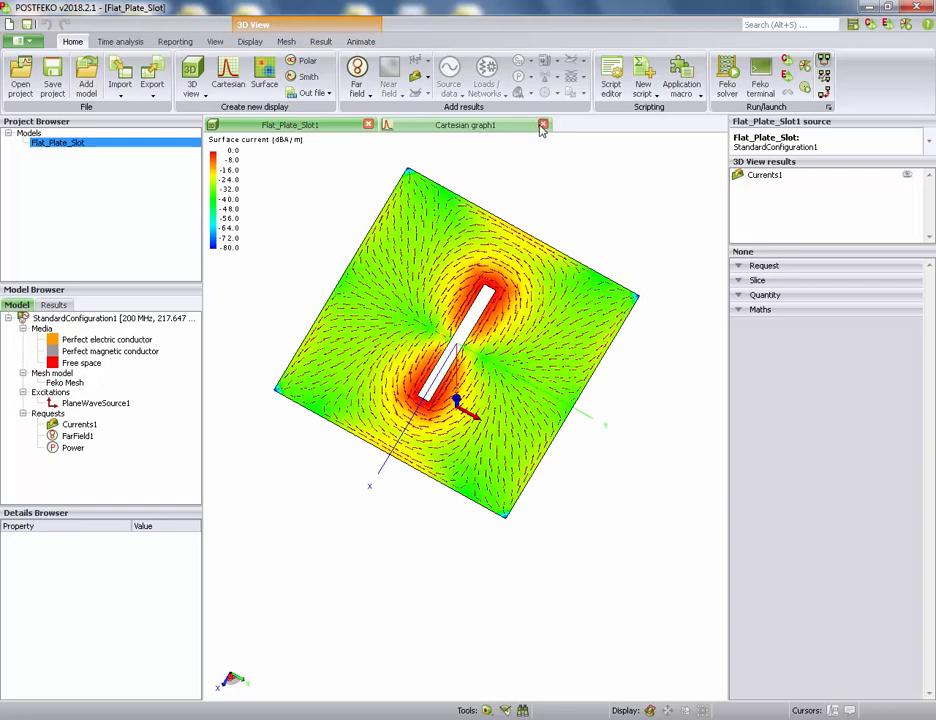
{"action": "left_click", "coordinate": [542, 126]}
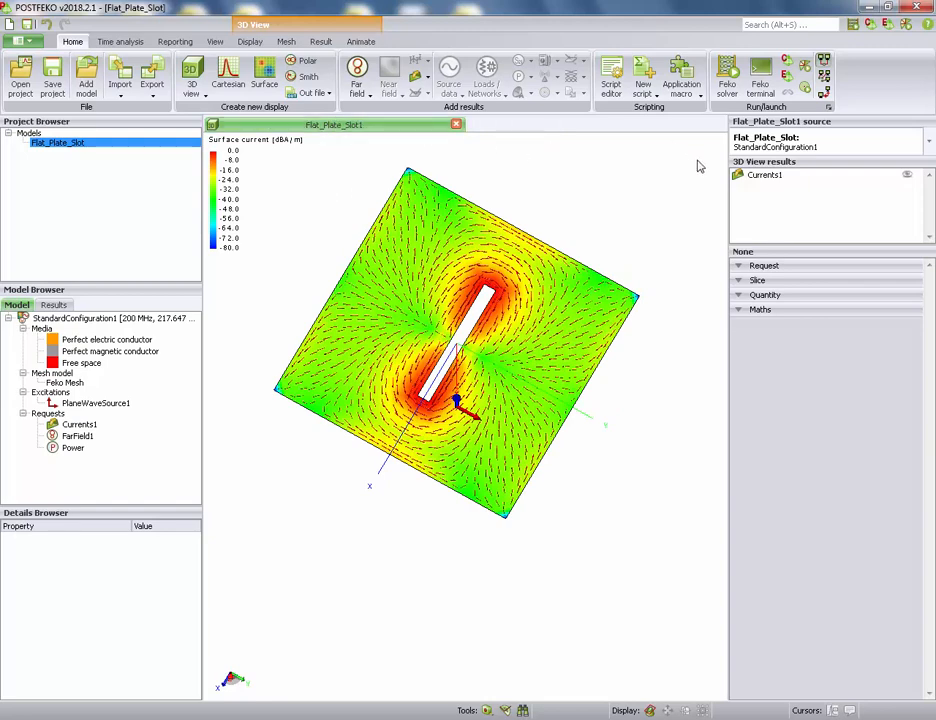
Delete the Currents1 result from the plate's 3D view
{"action": "right_click", "coordinate": [770, 176]}
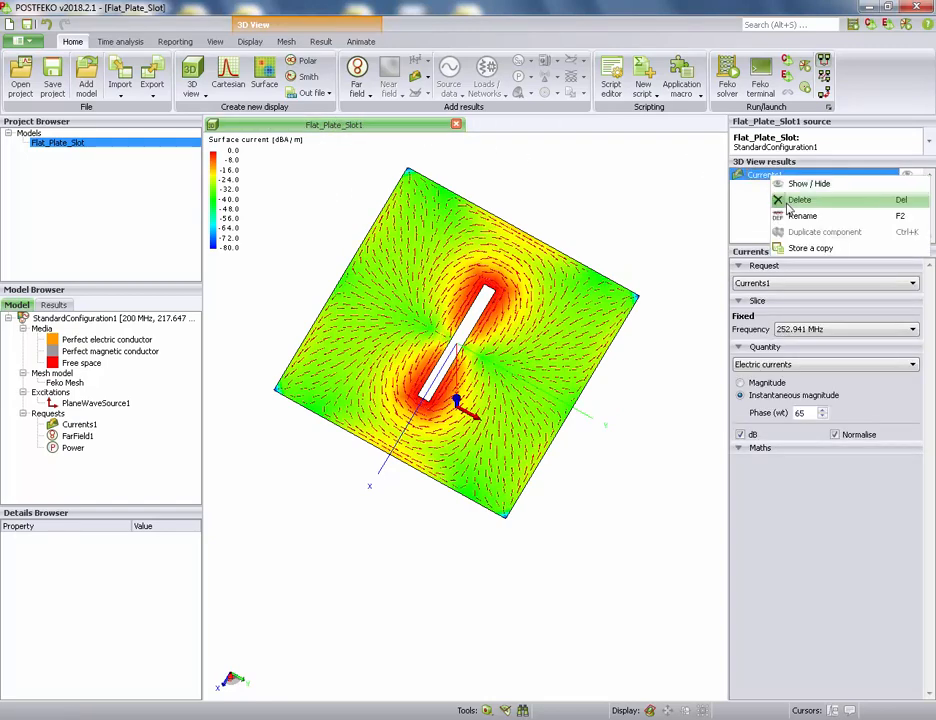
{"action": "left_click", "coordinate": [799, 200]}
{"action": "left_click_drag", "start_coordinate": [608, 246], "coordinate": [582, 210]}
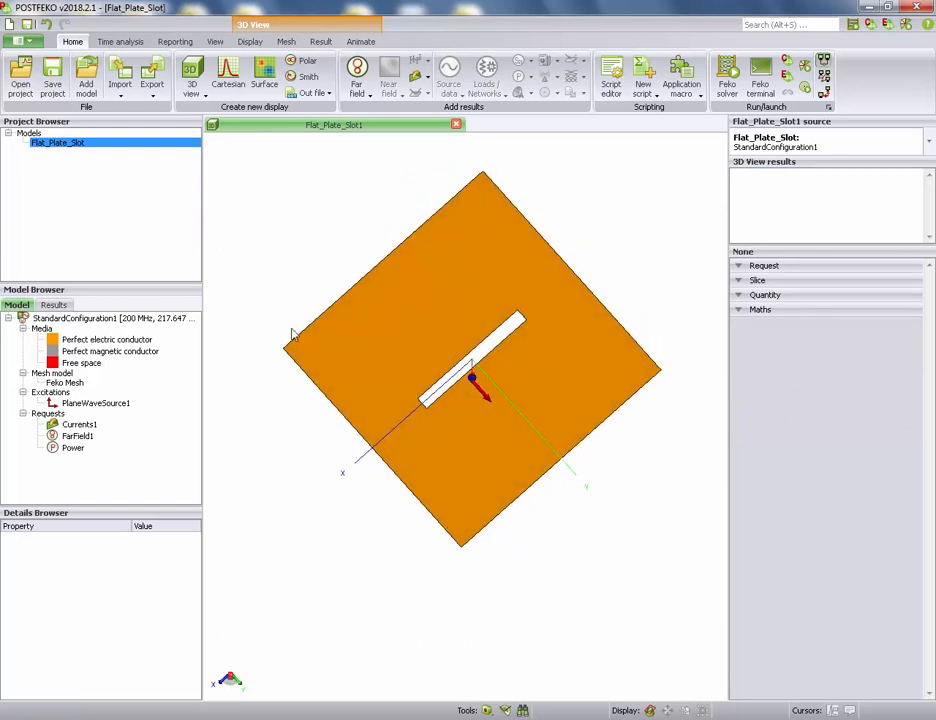
Create a new Cartesian graph and plot the FarField1 radar cross section on it in dB
{"action": "left_click", "coordinate": [230, 76]}
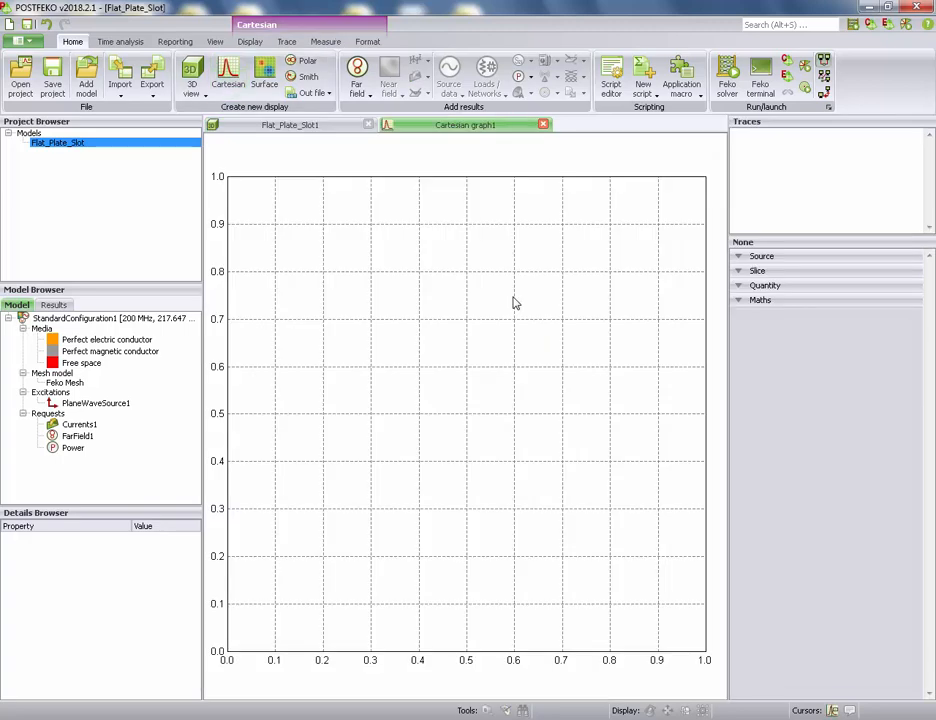
{"action": "left_click", "coordinate": [76, 436]}
{"action": "left_click_drag", "start_coordinate": [76, 437], "coordinate": [378, 432]}
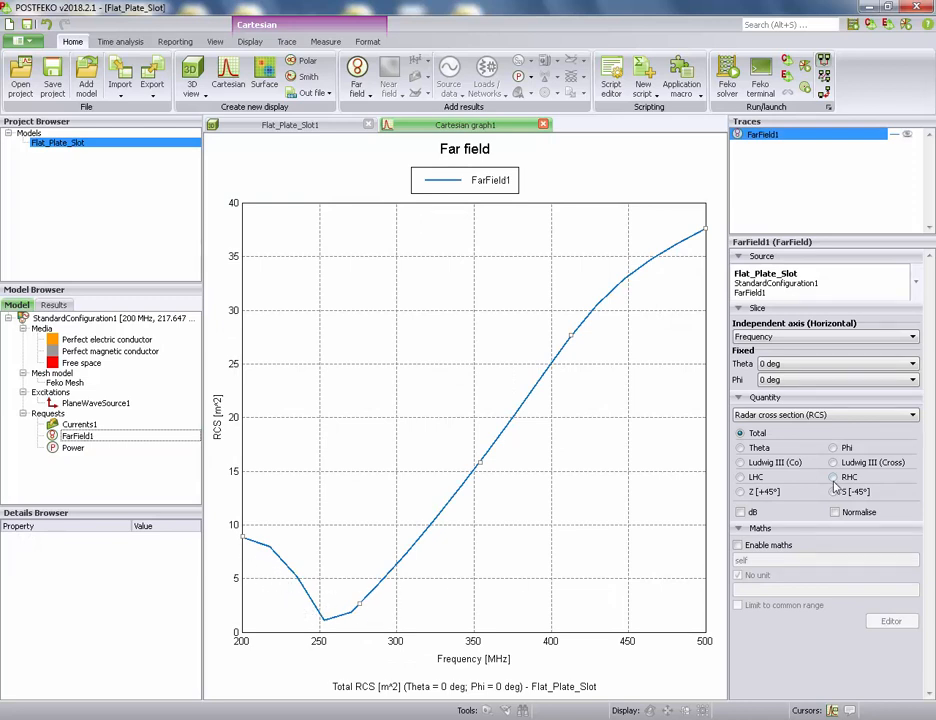
{"action": "left_click", "coordinate": [740, 512]}
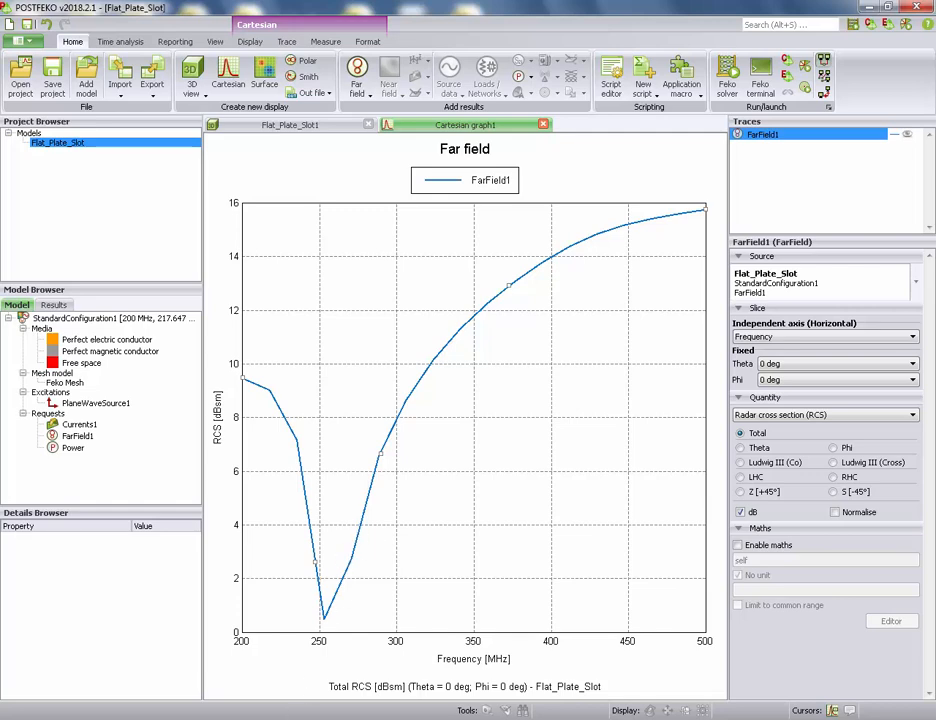
Switch to CADFEKO and measure the slot's length between the two end corners of one long edge
{"action": "left_click", "coordinate": [259, 718]}
{"action": "left_click_drag", "start_coordinate": [559, 422], "coordinate": [550, 399]}
{"action": "scroll", "coordinate": [613, 348], "scroll_direction": "up", "scroll_amount": 4}
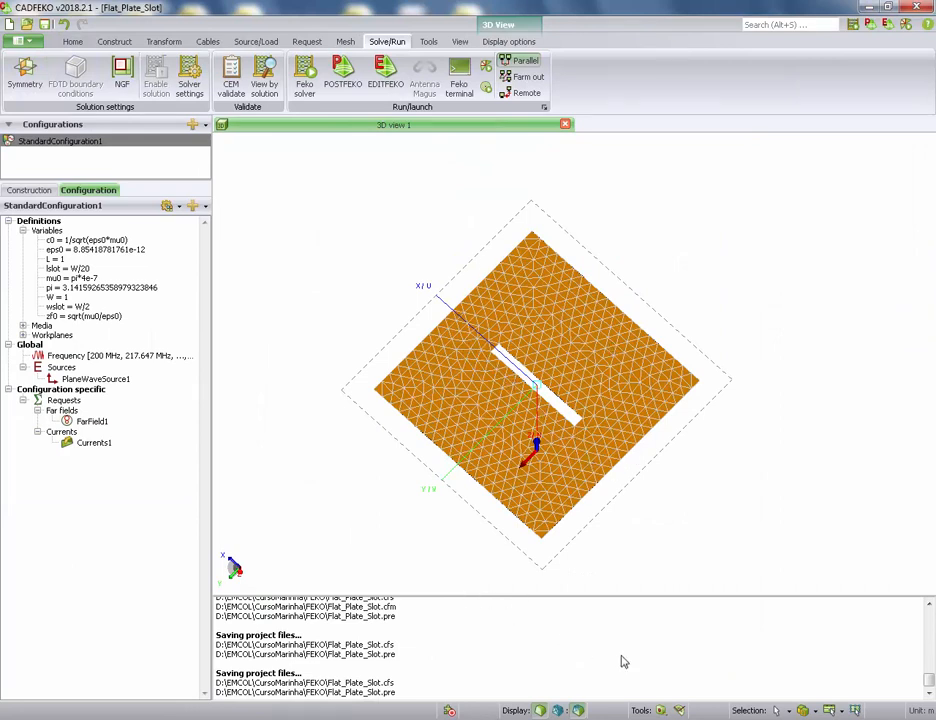
{"action": "left_click", "coordinate": [661, 711]}
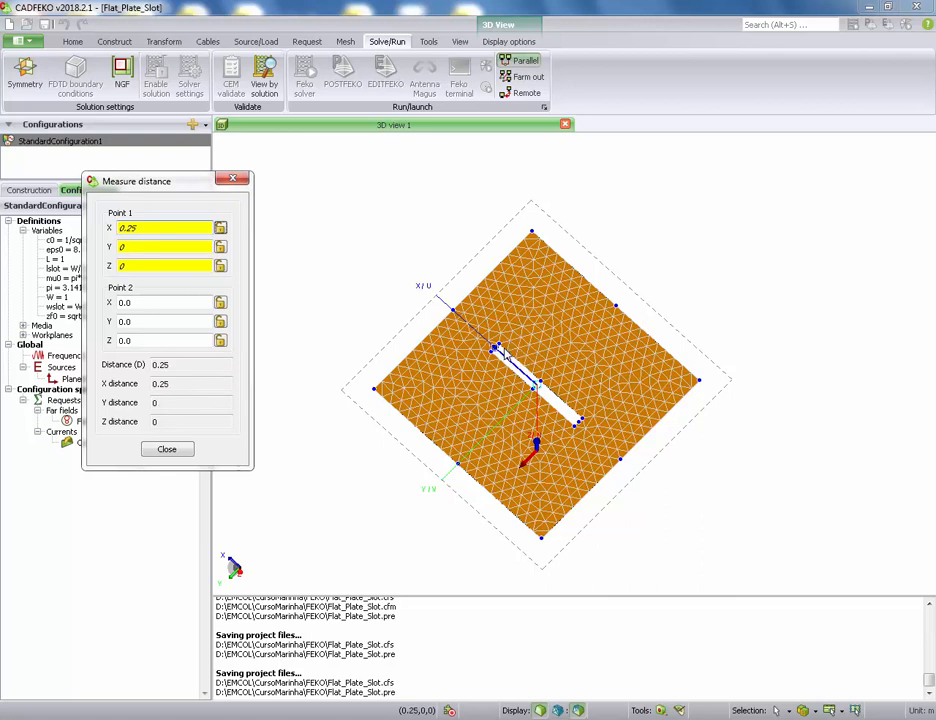
{"action": "left_click", "coordinate": [499, 347]}
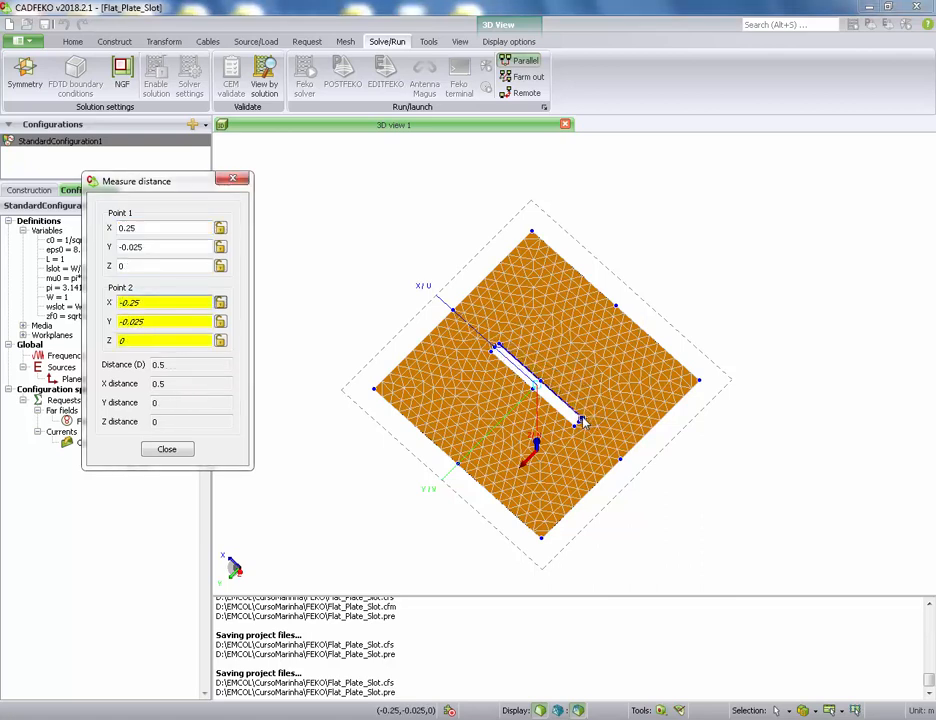
{"action": "left_click", "coordinate": [582, 422]}
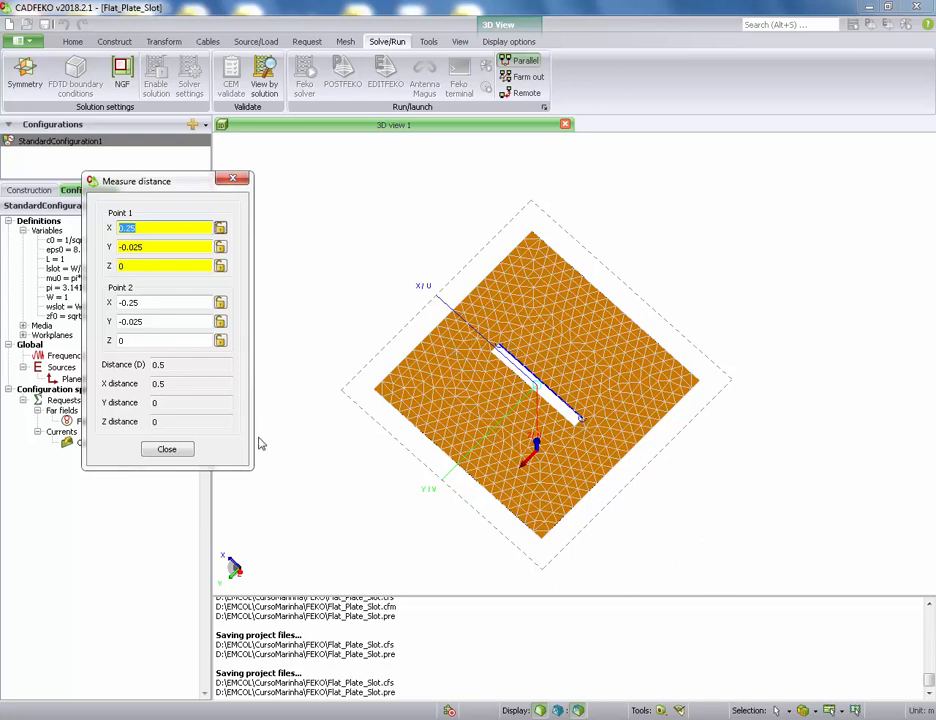
{"action": "left_click", "coordinate": [183, 450]}
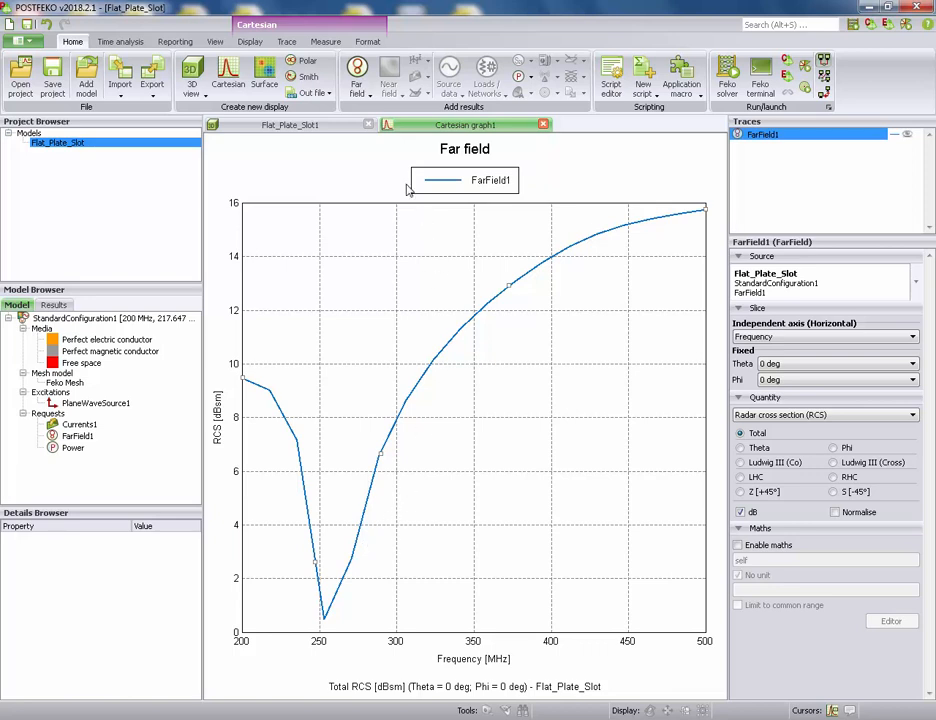
Return to POSTFEKO and display the Currents1 result on the plate's 3D view in dB
{"action": "left_click", "coordinate": [314, 127]}
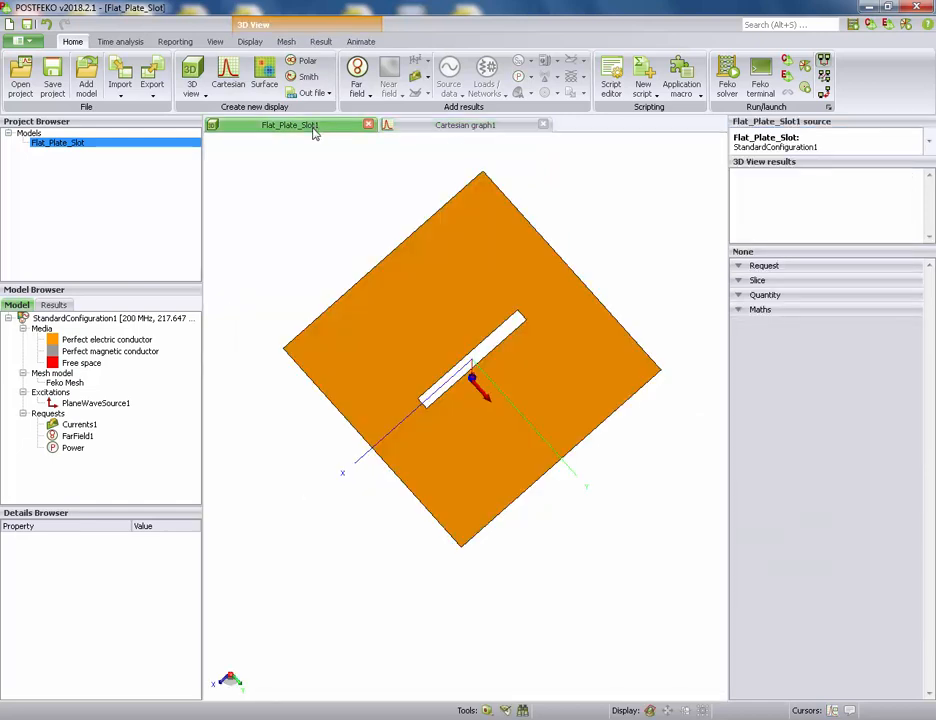
{"action": "left_click", "coordinate": [76, 426]}
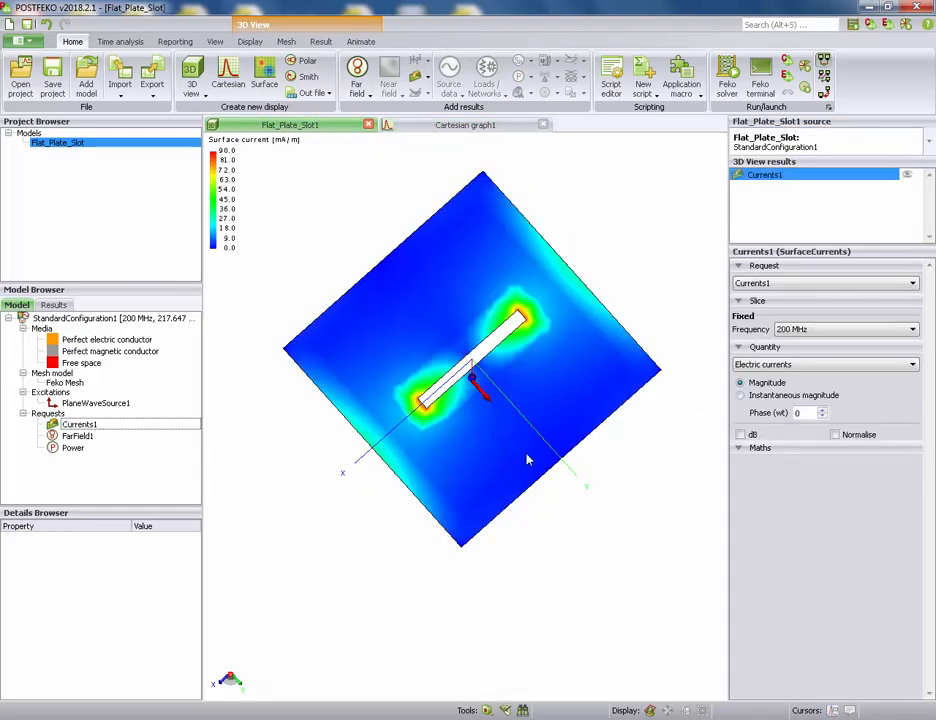
{"action": "left_click_drag", "start_coordinate": [547, 482], "coordinate": [716, 378]}
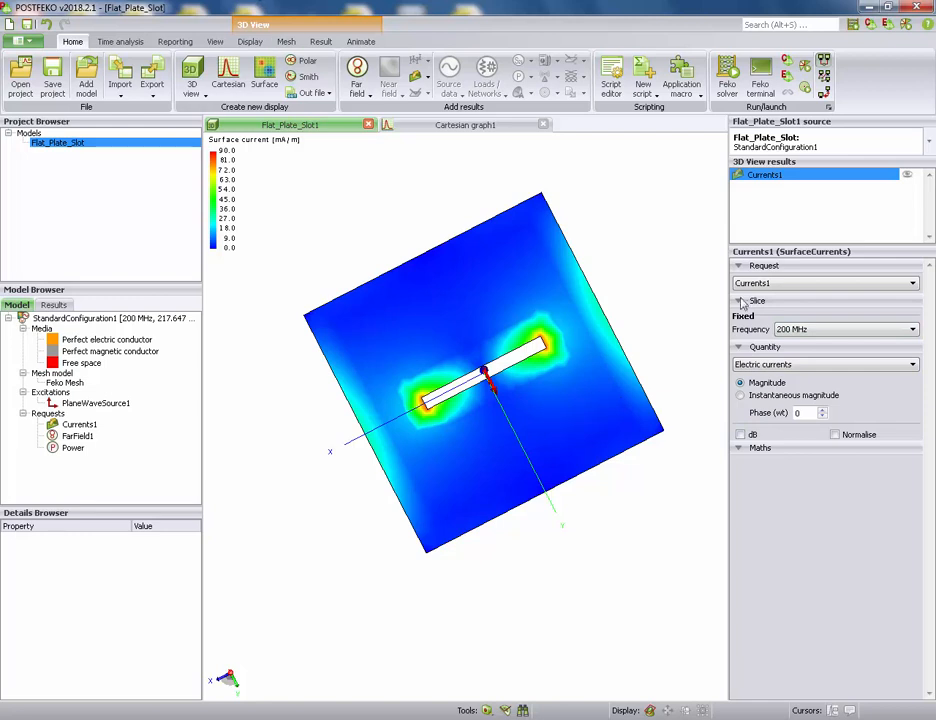
{"action": "left_click", "coordinate": [741, 435]}
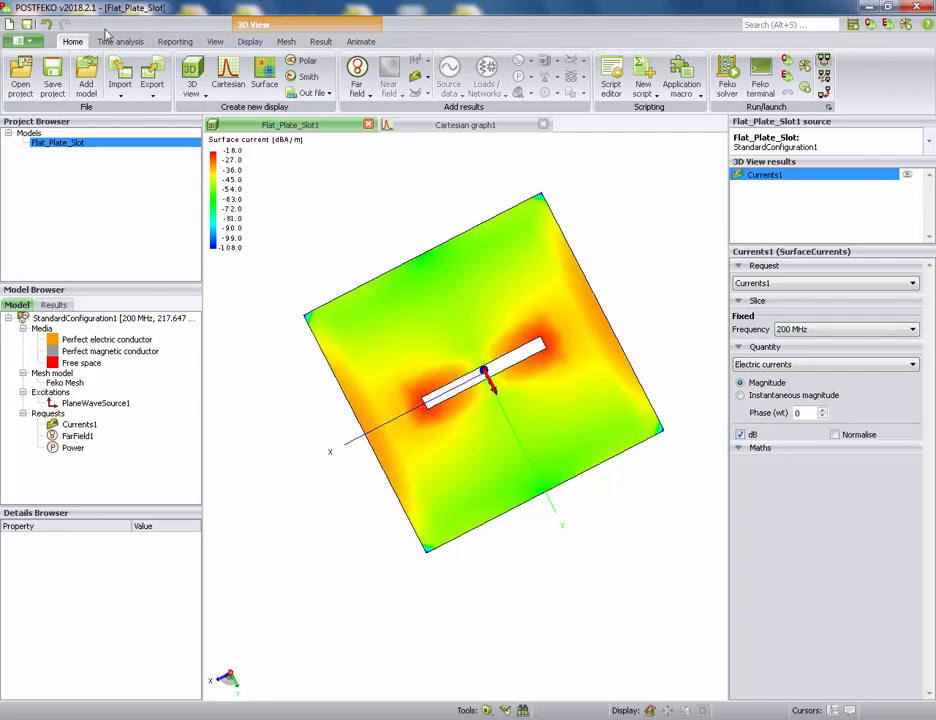
Play a frequency-type animation of the plate's surface currents, and stop it after watching the sweep
{"action": "left_click", "coordinate": [361, 41]}
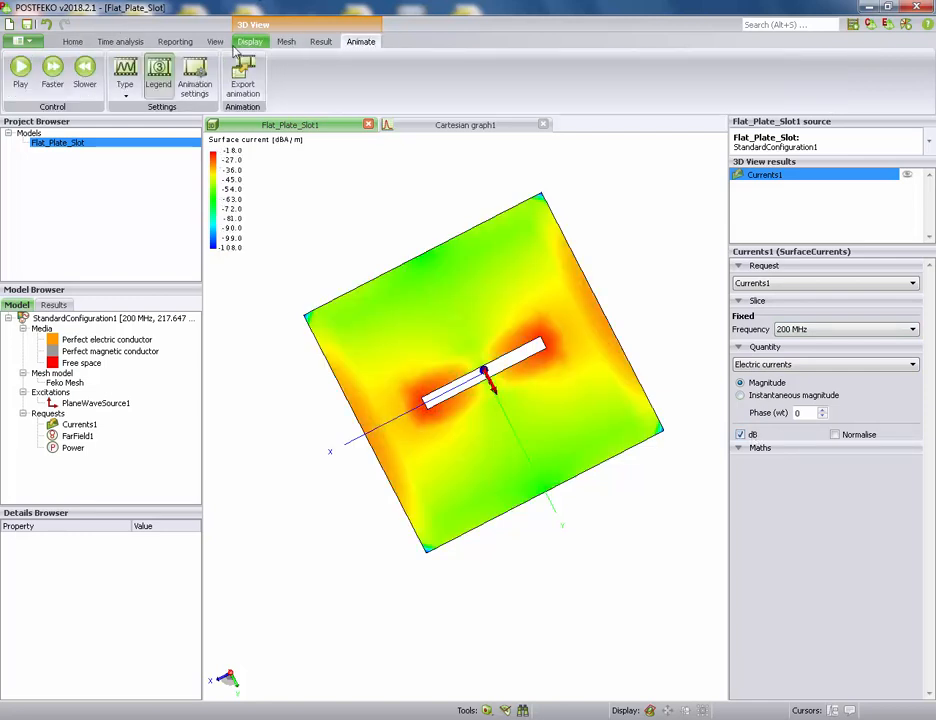
{"action": "left_click", "coordinate": [125, 85]}
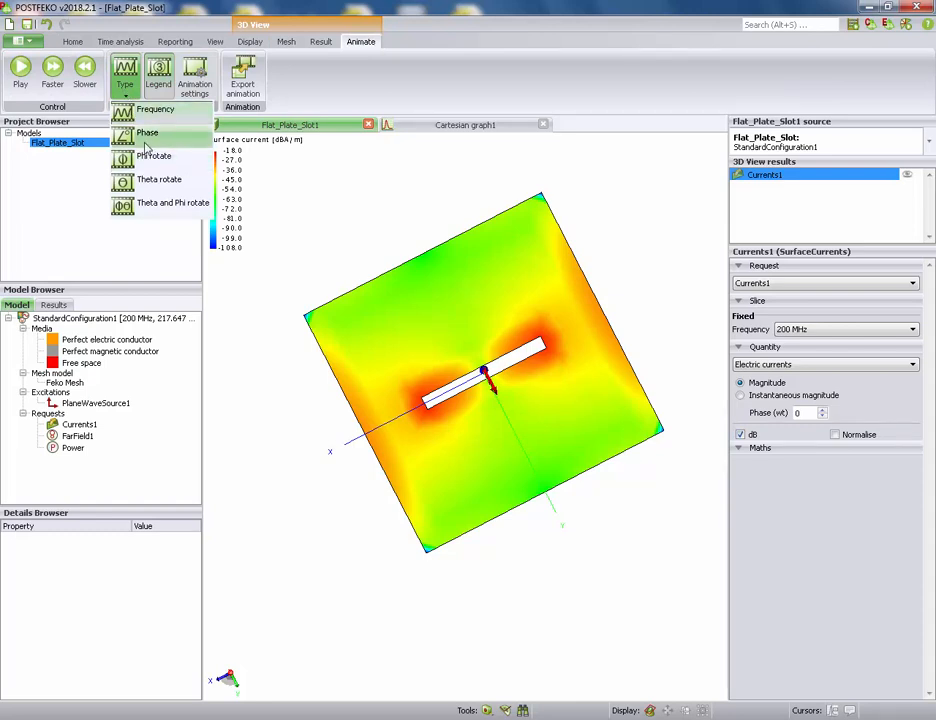
{"action": "left_click", "coordinate": [145, 111]}
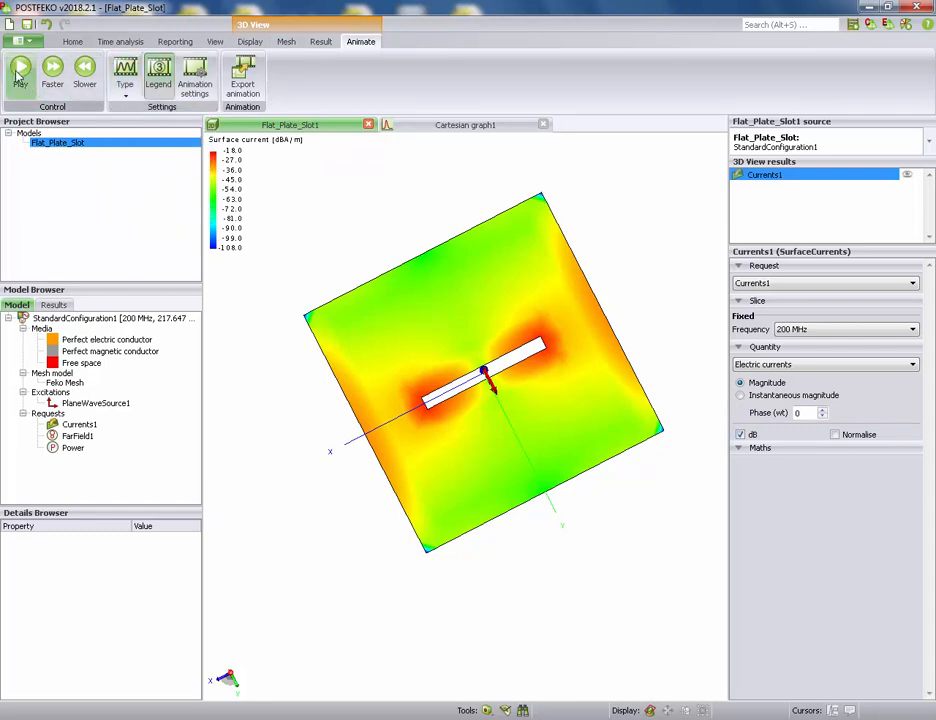
{"action": "left_click", "coordinate": [20, 72]}
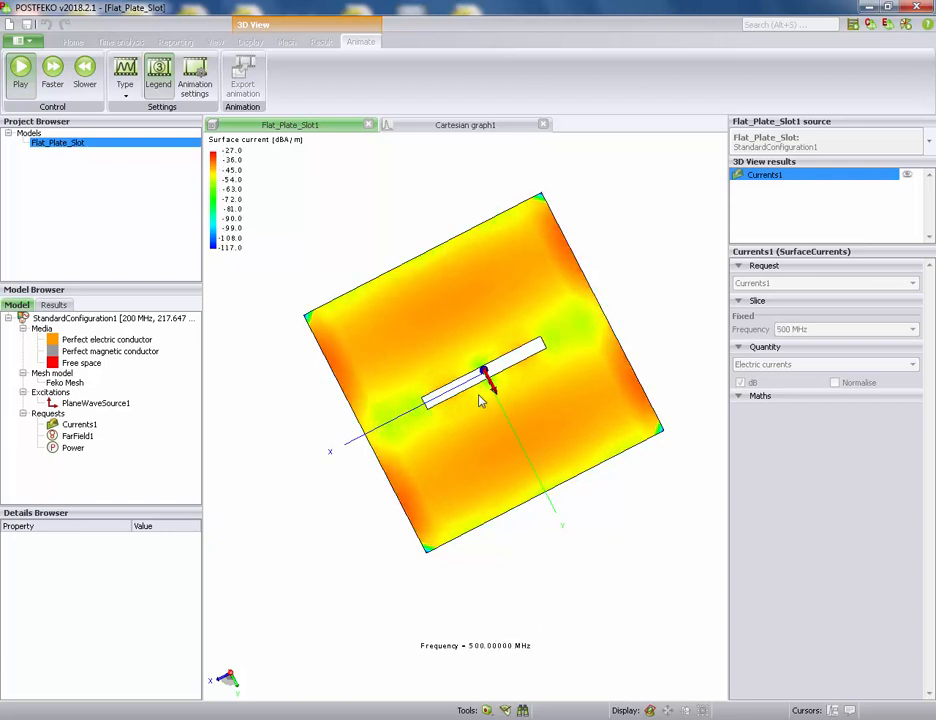
{"action": "left_click", "coordinate": [21, 72]}
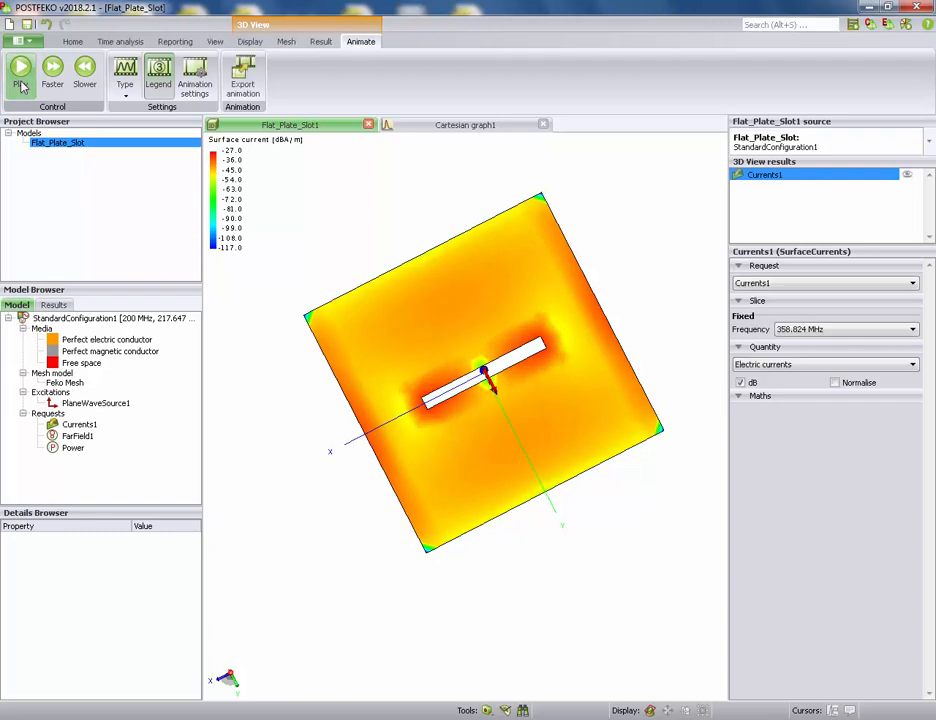
Set the displayed frequency of the surface currents to 288.235 MHz
{"action": "left_click", "coordinate": [828, 330]}
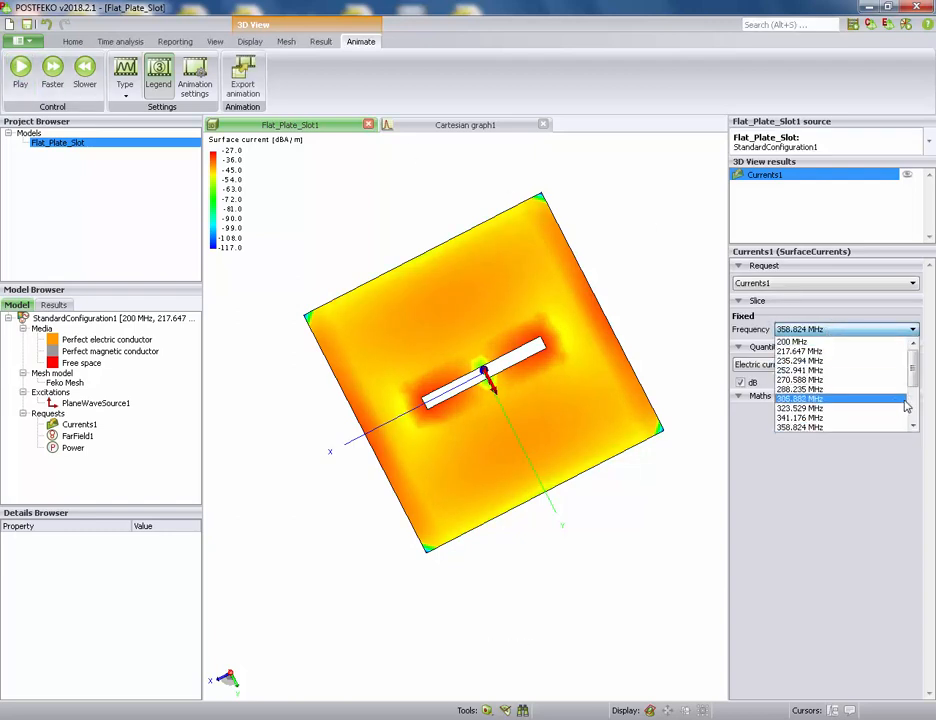
{"action": "left_click", "coordinate": [838, 397]}
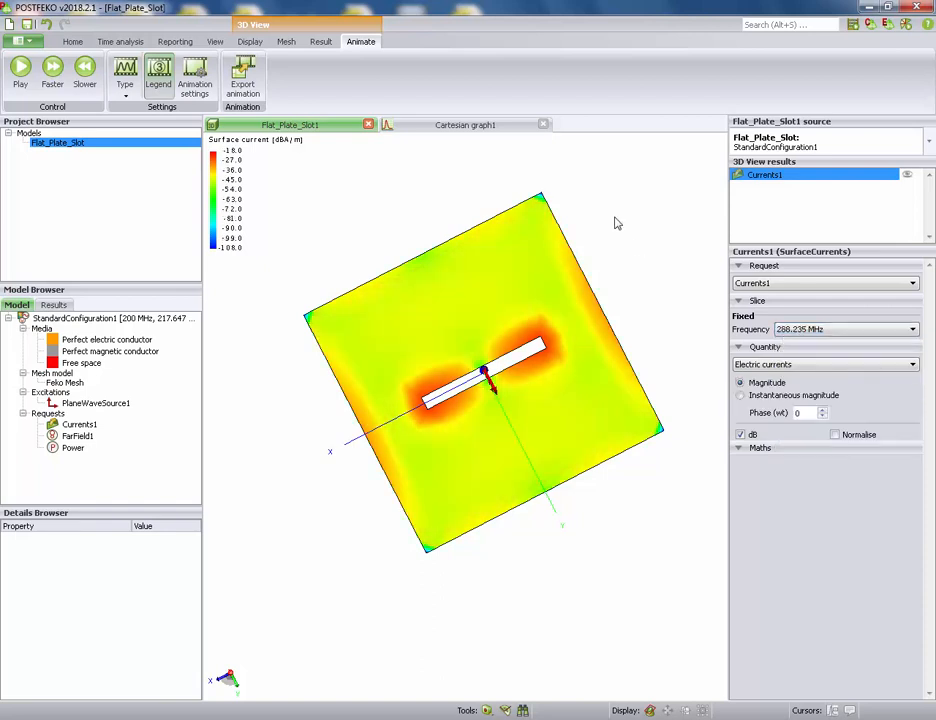
{"action": "left_click_drag", "start_coordinate": [616, 221], "coordinate": [601, 171]}
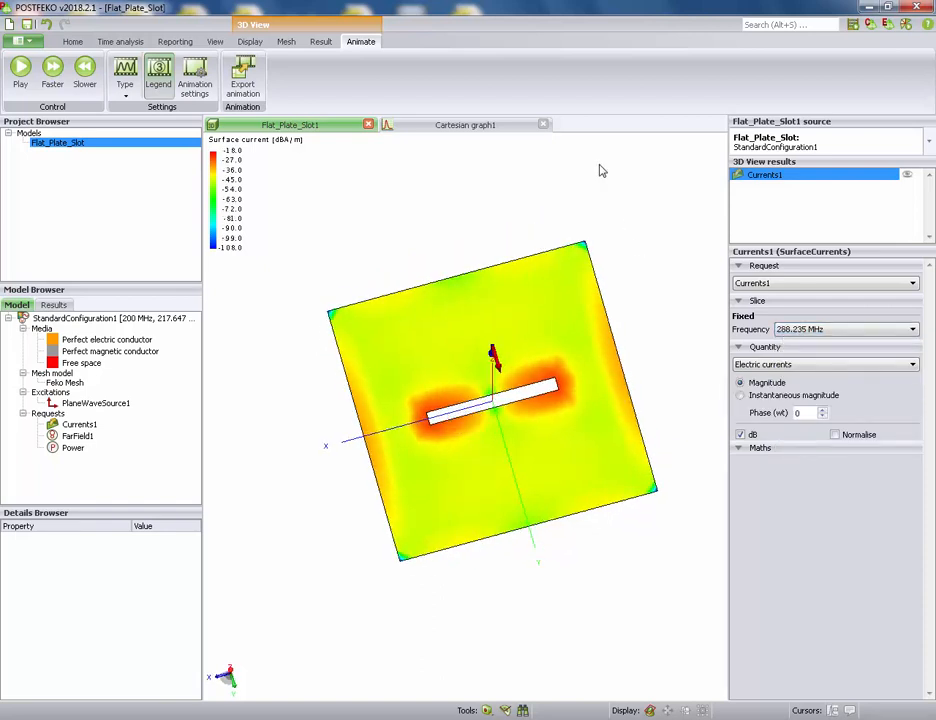
Show the surface currents as instantaneous magnitude with direction arrows and examine the flow around the slot
{"action": "left_click", "coordinate": [320, 42]}
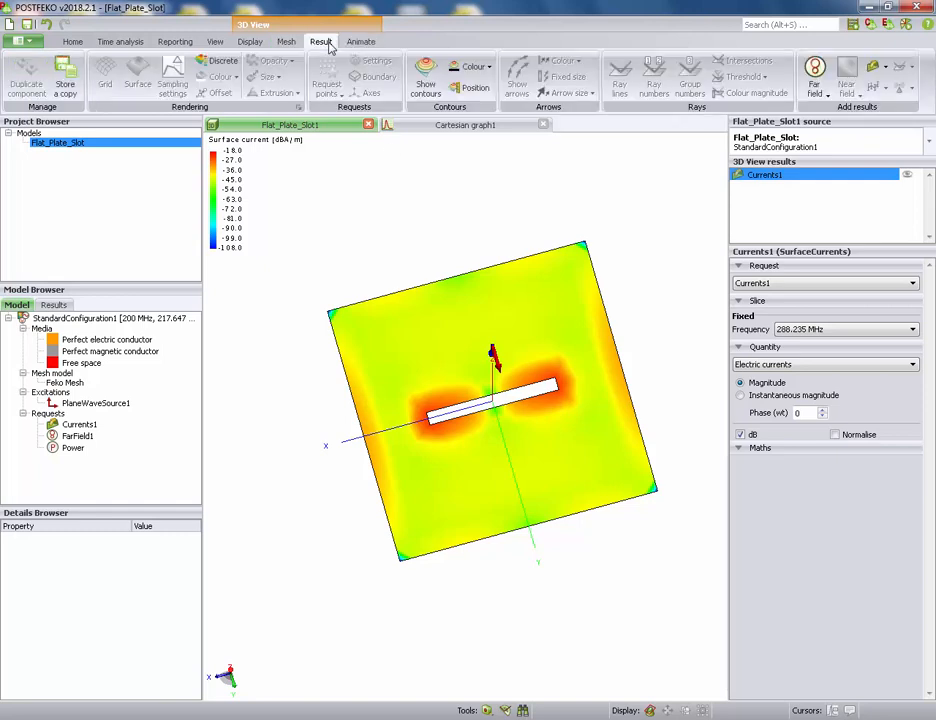
{"action": "left_click", "coordinate": [754, 397]}
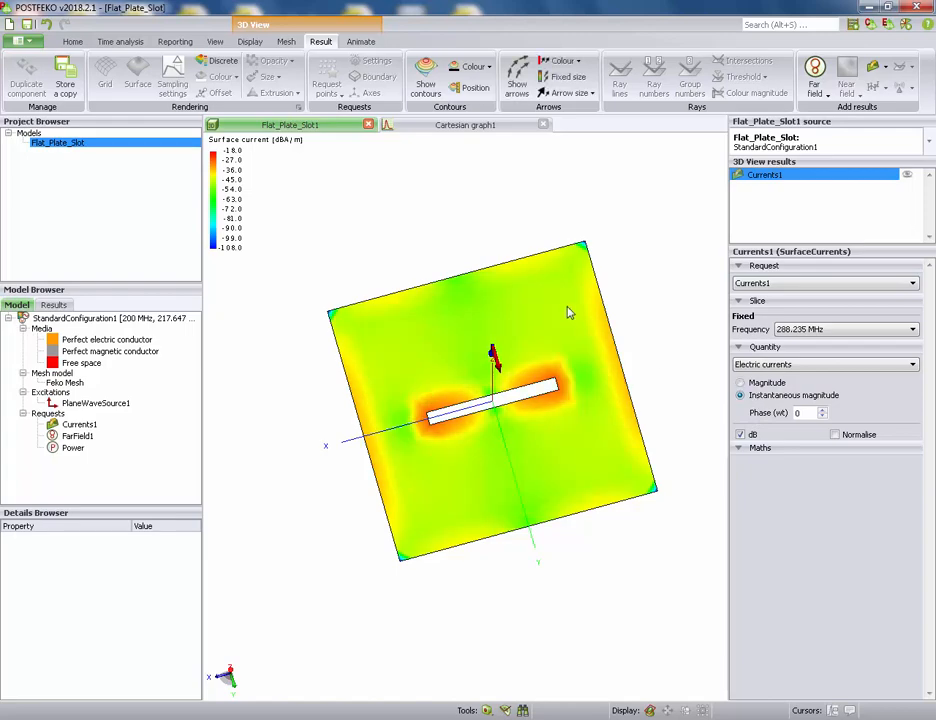
{"action": "left_click", "coordinate": [517, 76]}
{"action": "left_click_drag", "start_coordinate": [667, 370], "coordinate": [638, 425]}
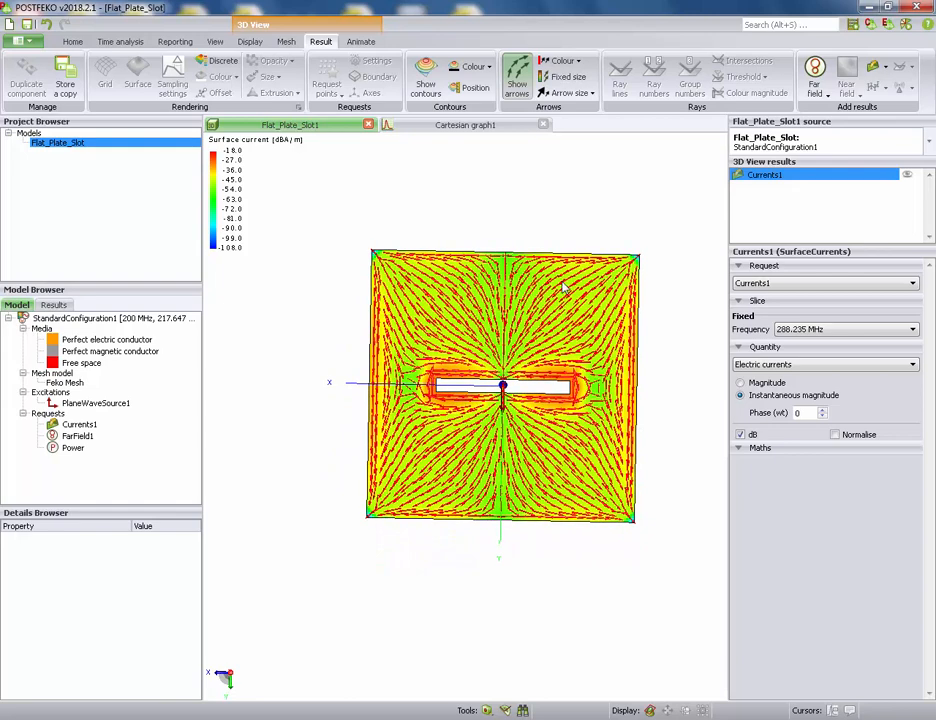
{"action": "left_click_drag", "start_coordinate": [564, 288], "coordinate": [569, 330]}
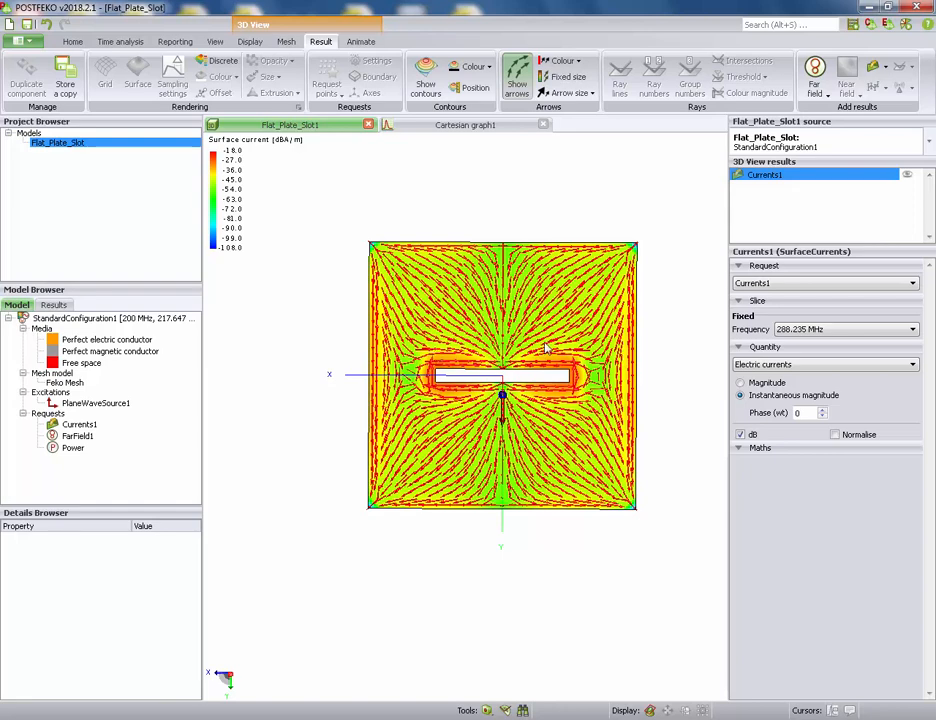
{"action": "left_click_drag", "start_coordinate": [524, 430], "coordinate": [508, 342]}
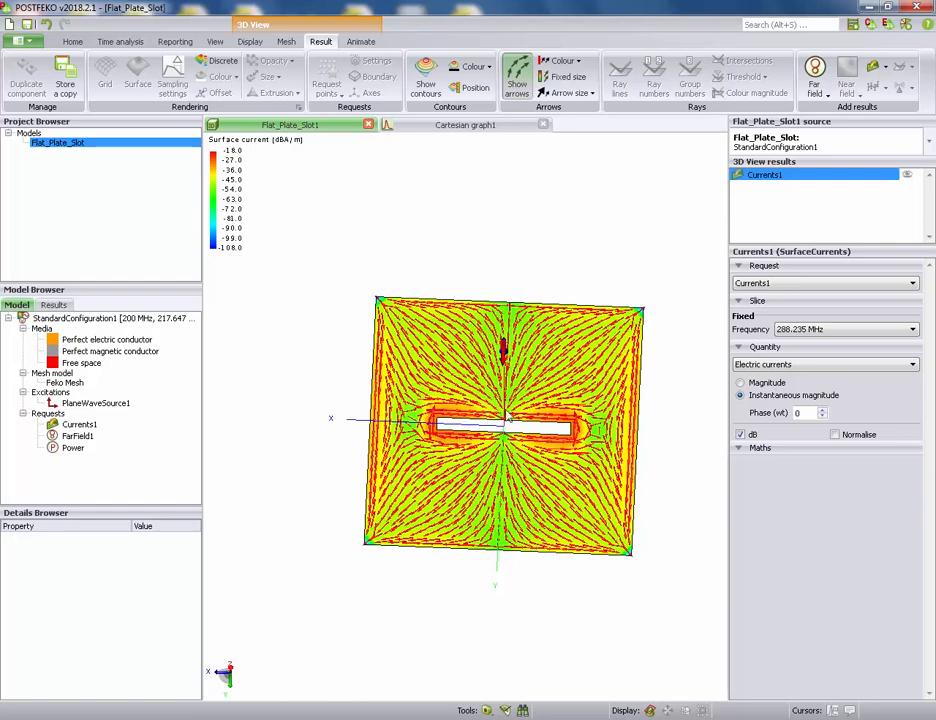
{"action": "mouse_move", "coordinate": [544, 337]}
{"action": "left_mouse_down"}
{"action": "mouse_move", "coordinate": [537, 507]}
{"action": "mouse_move", "coordinate": [531, 388]}
{"action": "left_mouse_up"}
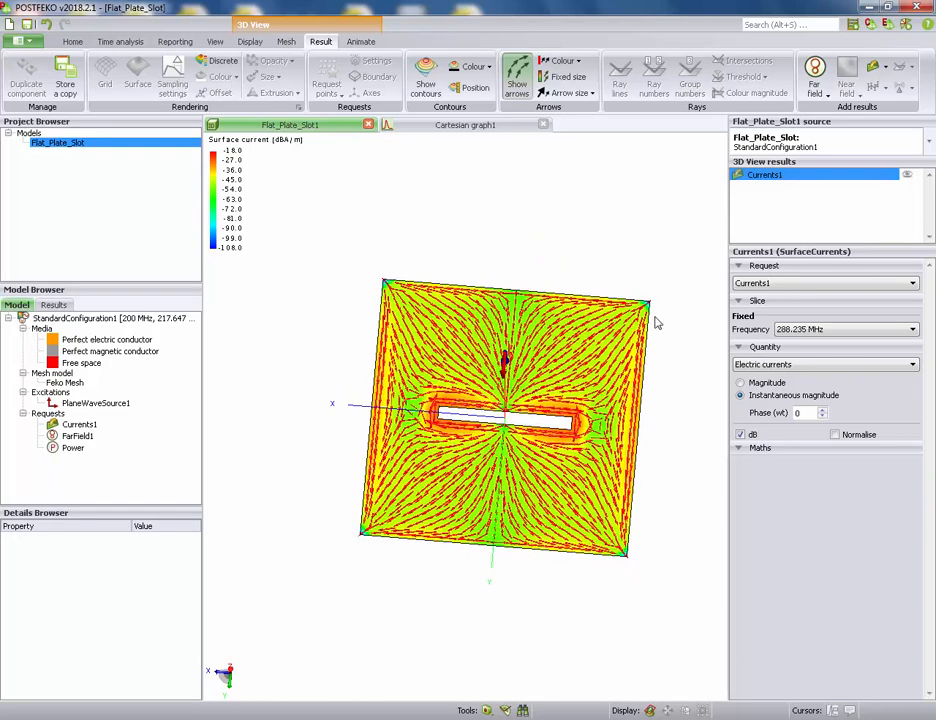
{"action": "mouse_move", "coordinate": [484, 294]}
{"action": "left_mouse_down"}
{"action": "mouse_move", "coordinate": [481, 346]}
{"action": "mouse_move", "coordinate": [497, 316]}
{"action": "left_mouse_up"}
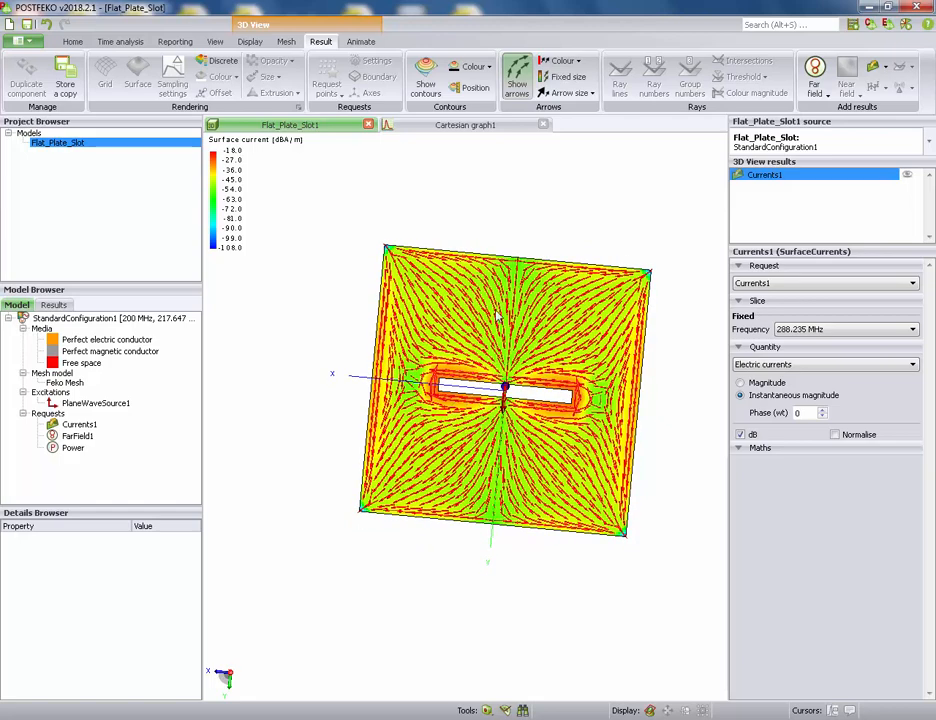
{"action": "left_click_drag", "start_coordinate": [494, 367], "coordinate": [507, 272]}
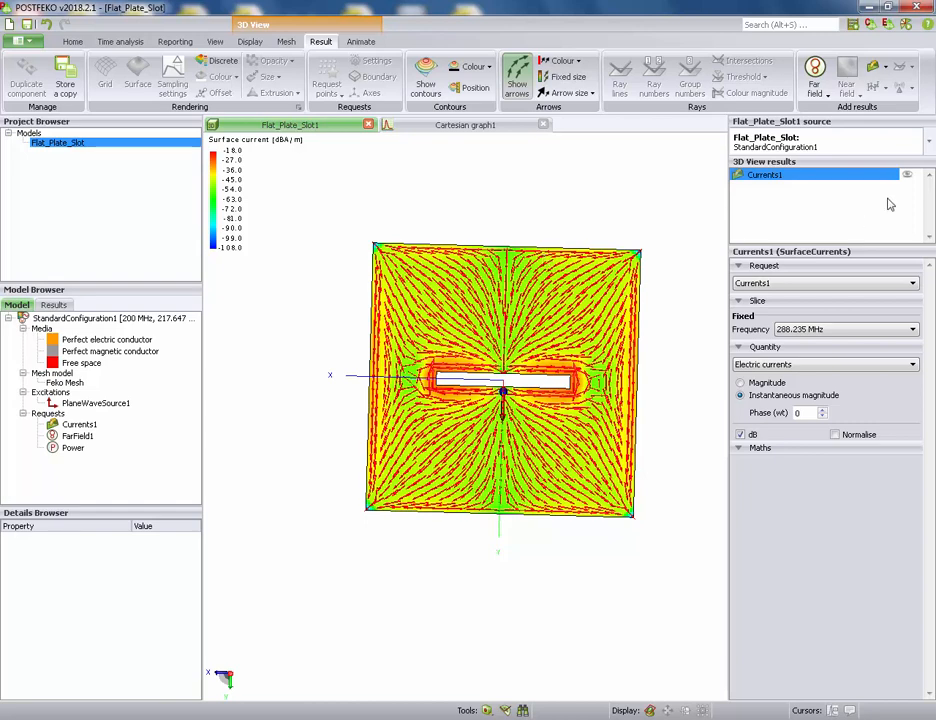
Set the displayed frequency of the surface currents to 500 MHz
{"action": "left_click", "coordinate": [818, 328]}
{"action": "scroll", "coordinate": [894, 355], "scroll_direction": "down", "scroll_amount": 3}
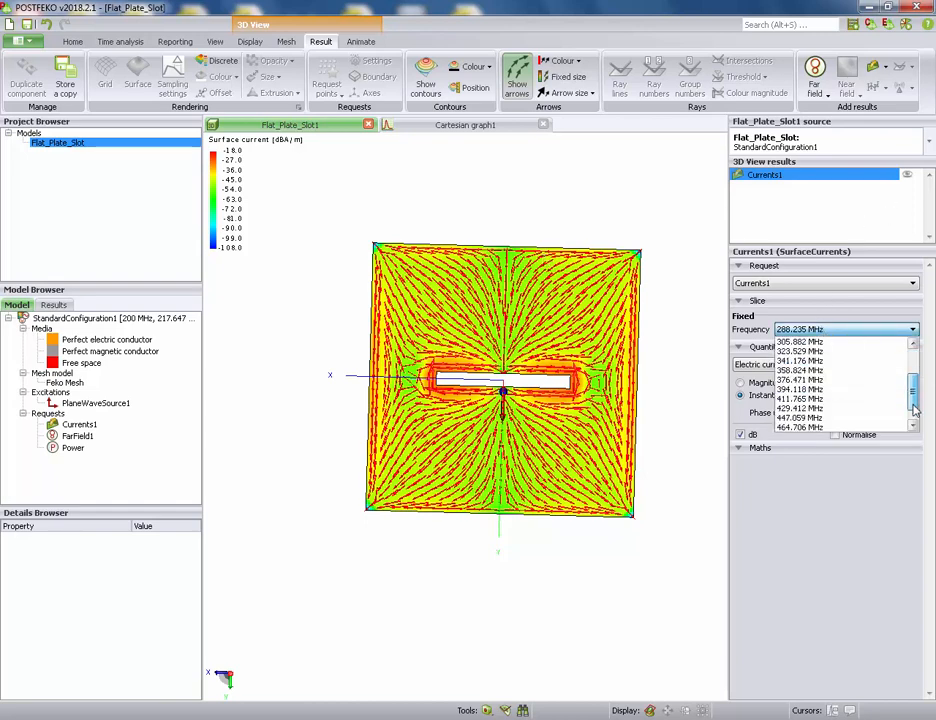
{"action": "left_click", "coordinate": [855, 428]}
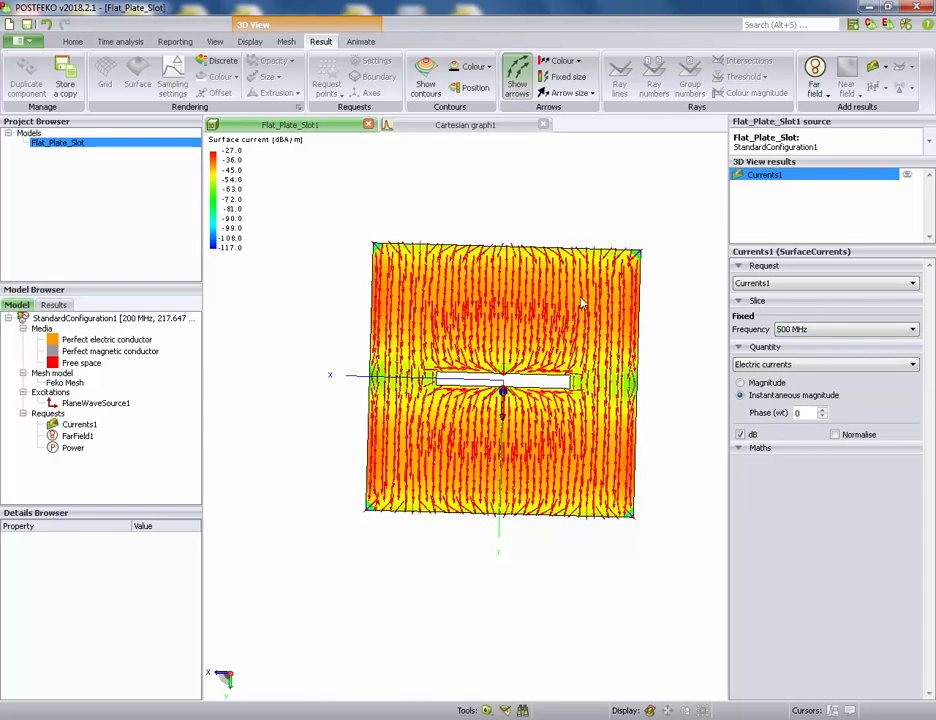
{"action": "left_click_drag", "start_coordinate": [581, 298], "coordinate": [554, 253]}
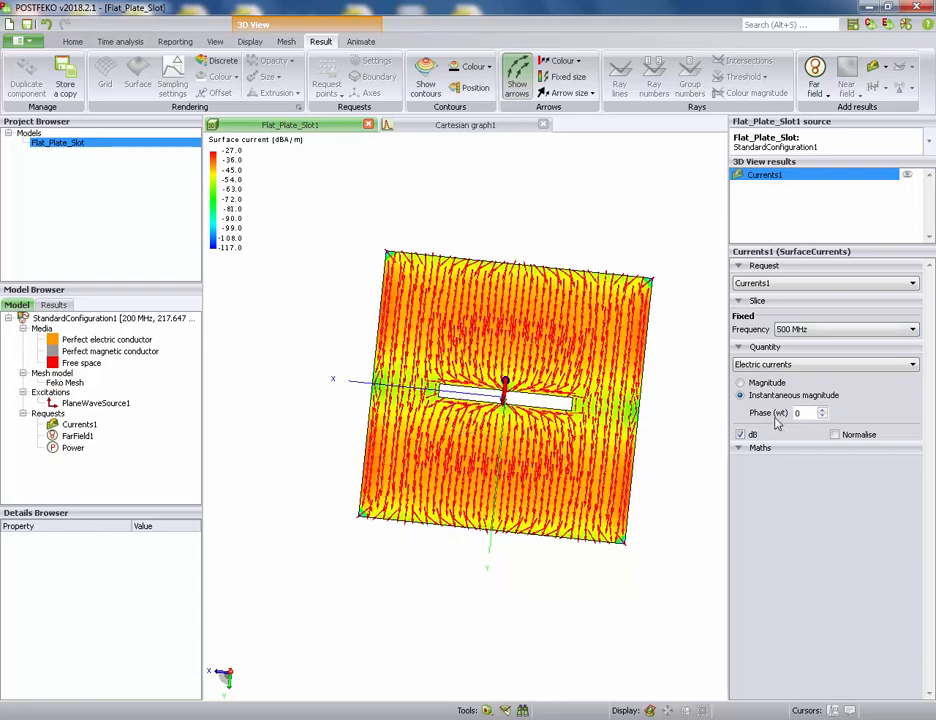
Set the animation type to Phase and play the animation of the surface current arrows
{"action": "left_click", "coordinate": [360, 42]}
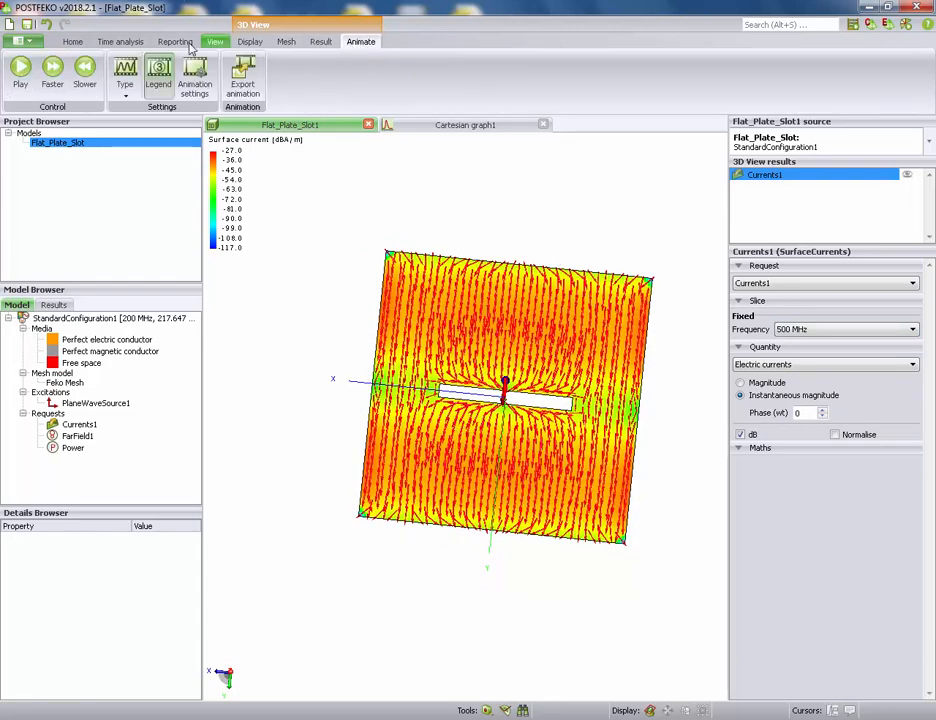
{"action": "left_click", "coordinate": [133, 87]}
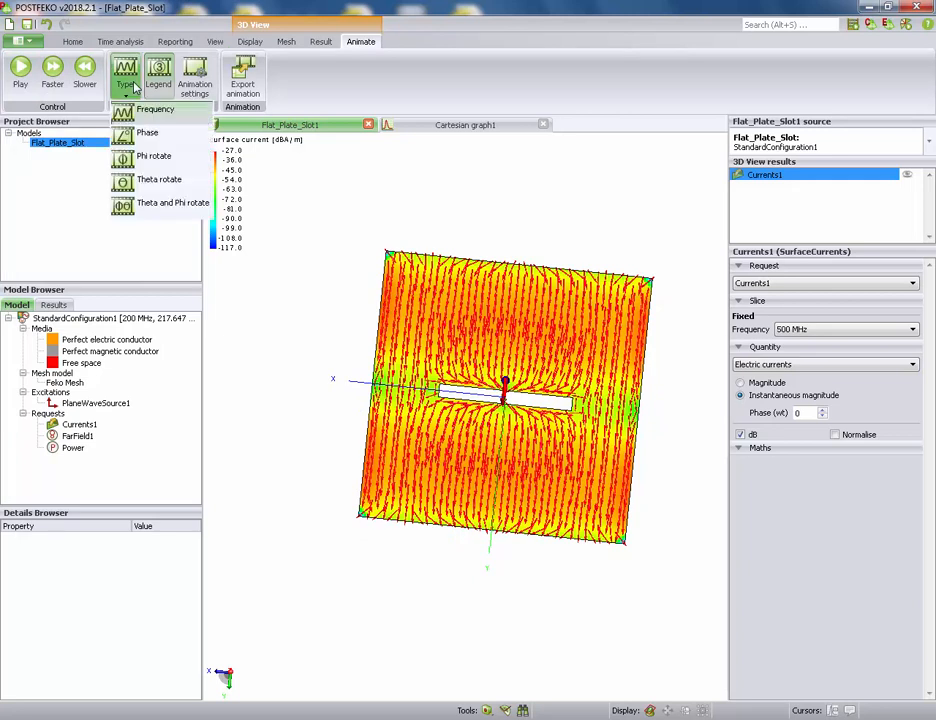
{"action": "left_click", "coordinate": [140, 132]}
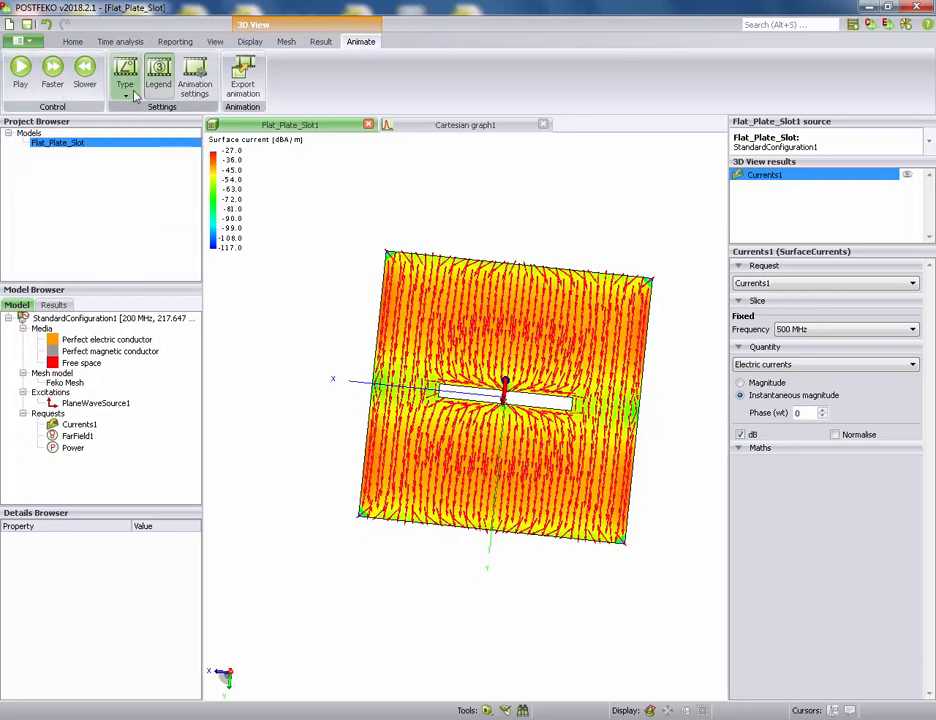
{"action": "left_click", "coordinate": [125, 87]}
{"action": "left_click", "coordinate": [20, 68]}
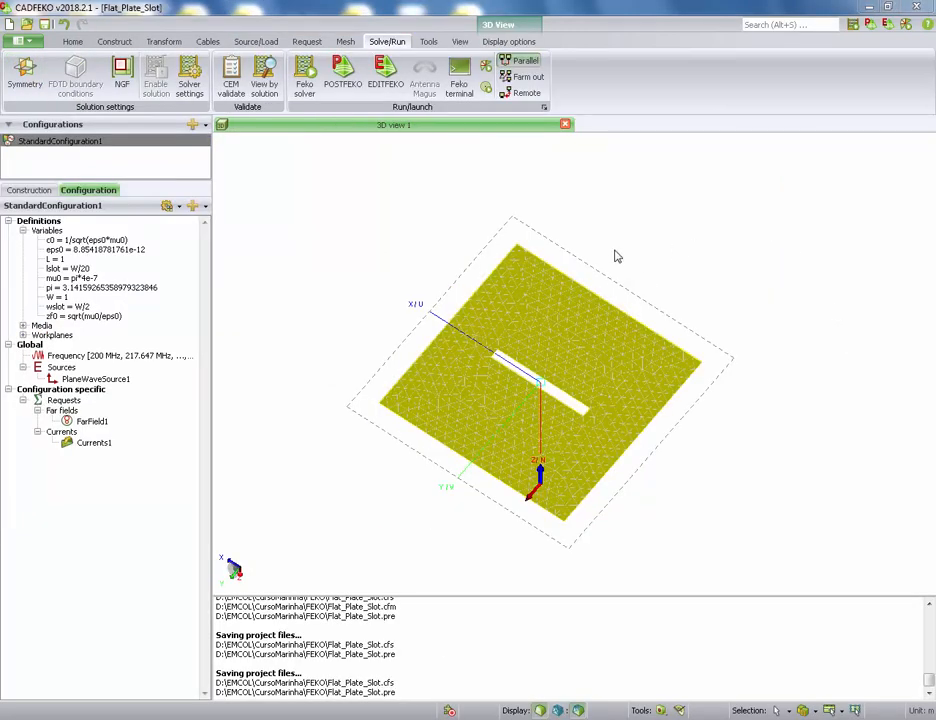
{"action": "left_click_drag", "start_coordinate": [615, 250], "coordinate": [597, 236]}
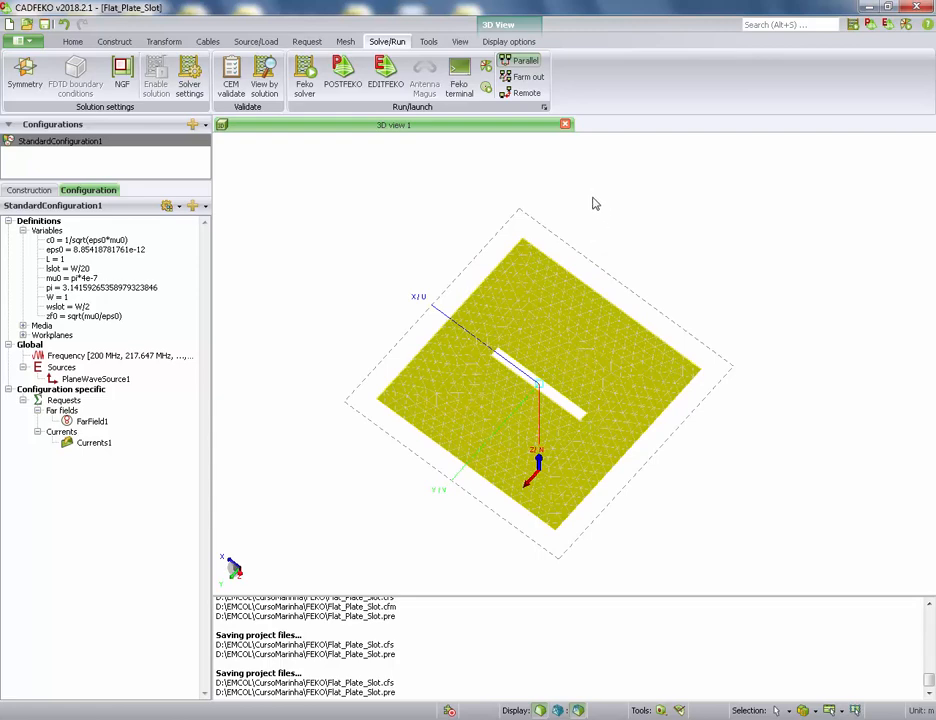
{"action": "left_click_drag", "start_coordinate": [655, 355], "coordinate": [573, 246]}
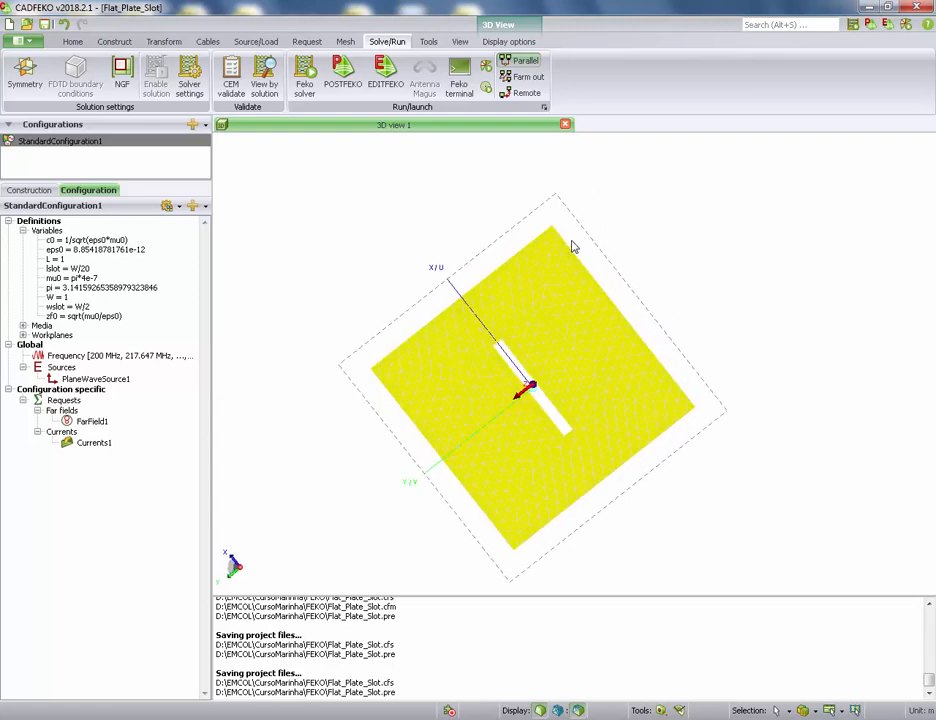
{"action": "left_click_drag", "start_coordinate": [324, 309], "coordinate": [393, 174]}
{"action": "left_click_drag", "start_coordinate": [391, 313], "coordinate": [455, 380]}
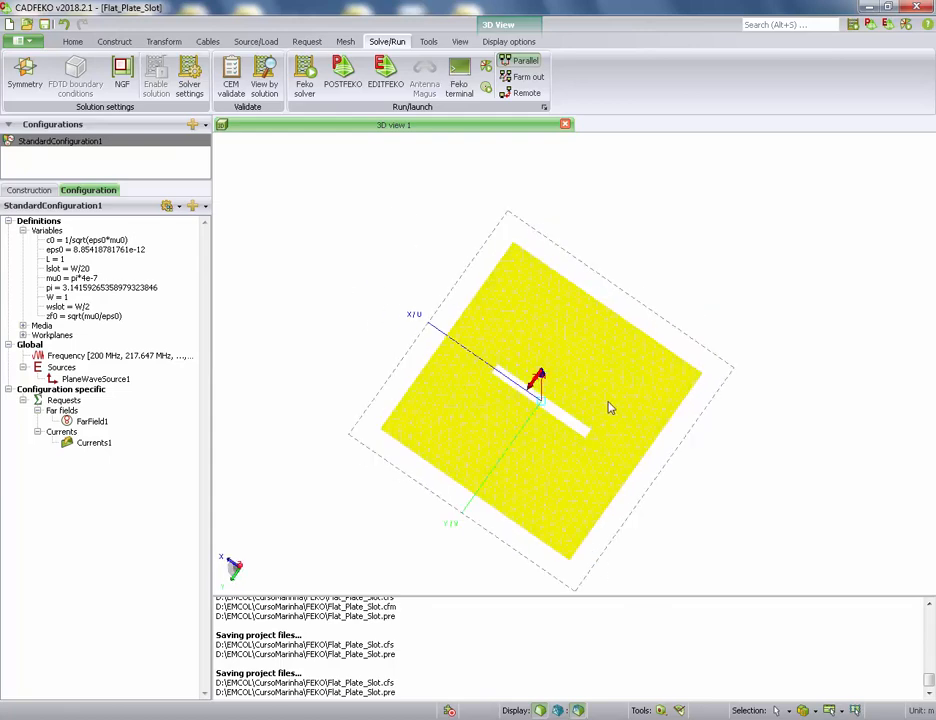
{"action": "left_click_drag", "start_coordinate": [612, 459], "coordinate": [724, 408]}
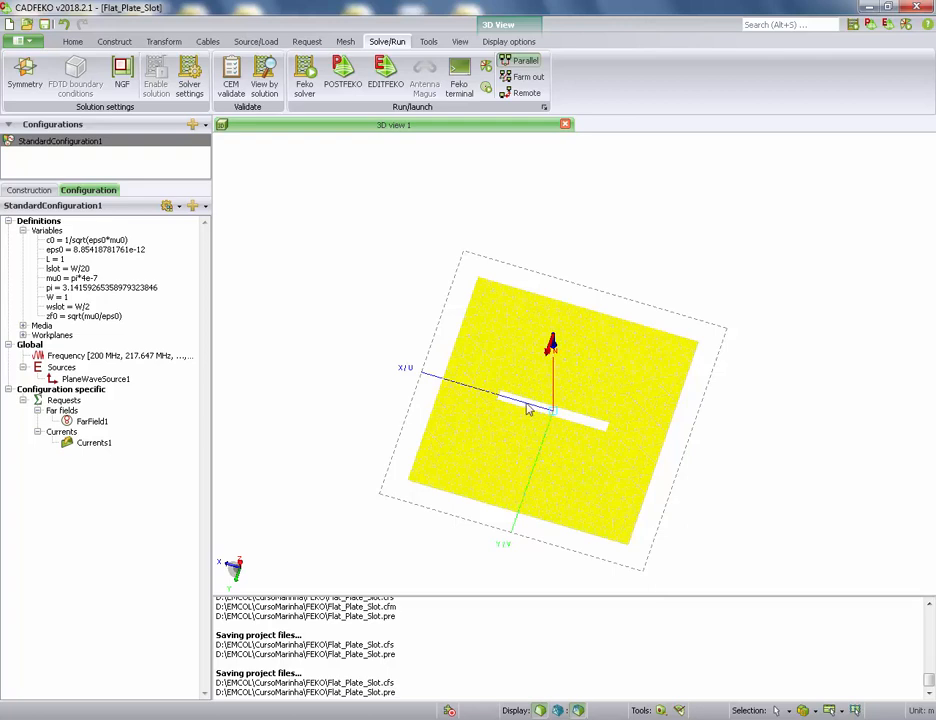
Create a variable named angulo with the expression 15
{"action": "left_click", "coordinate": [32, 190]}
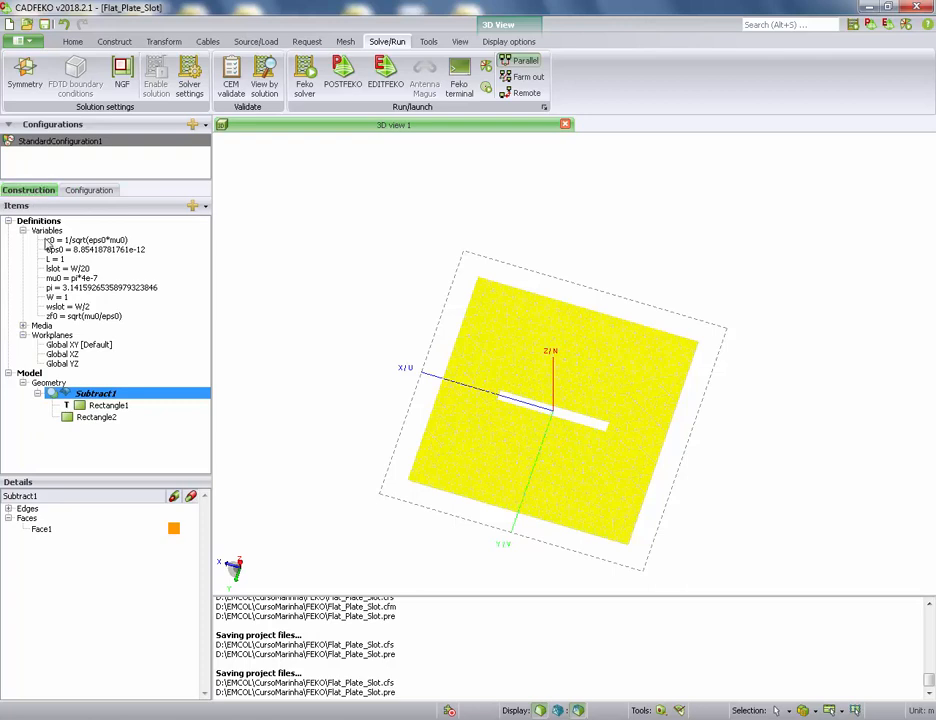
{"action": "left_click", "coordinate": [47, 231]}
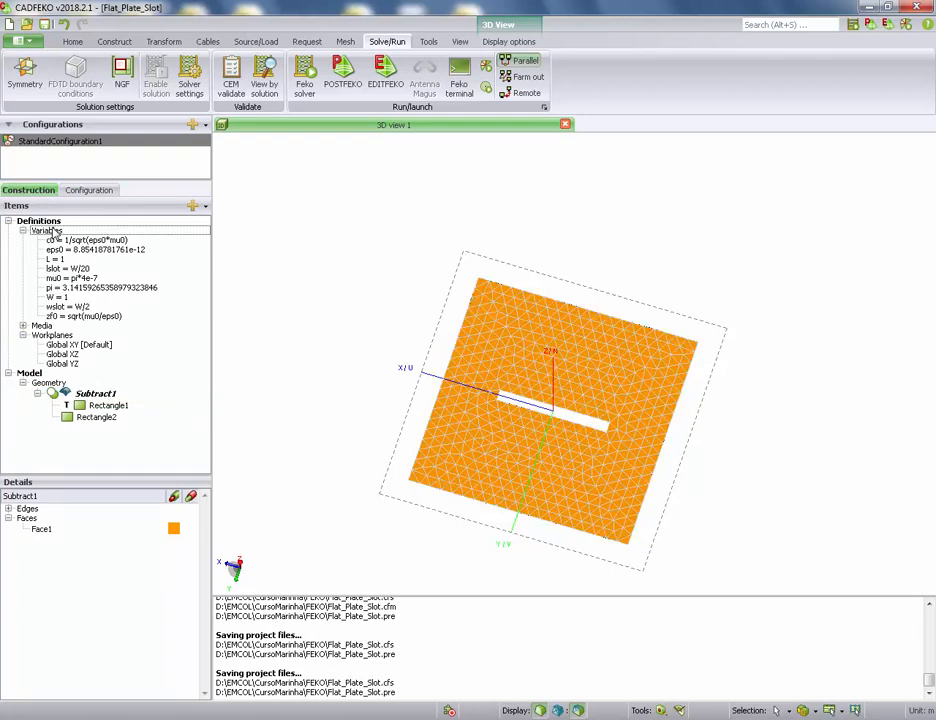
{"action": "right_click", "coordinate": [55, 231]}
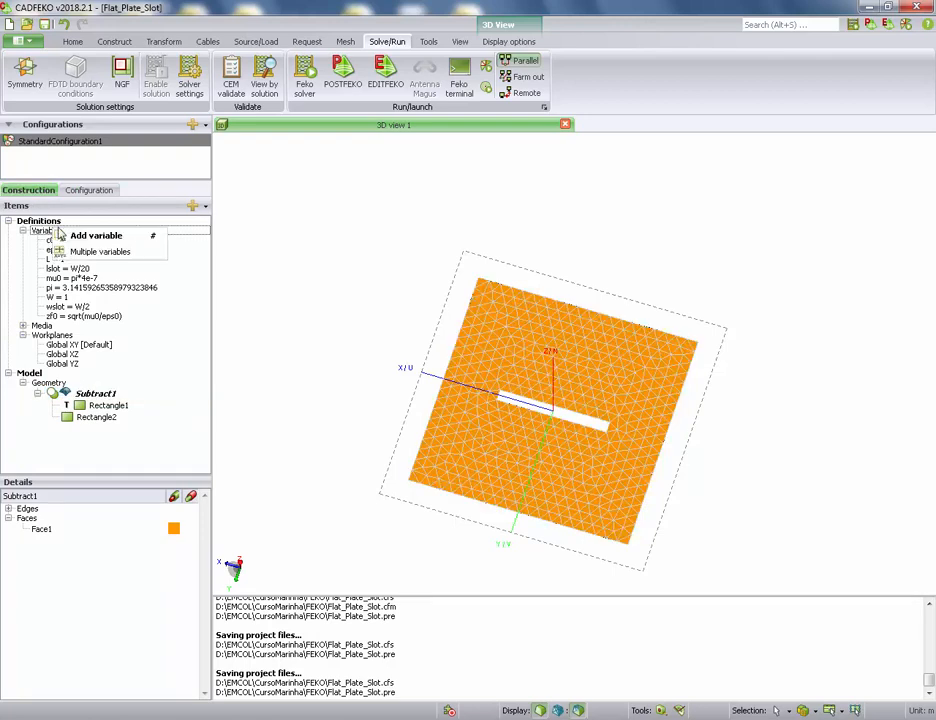
{"action": "left_click", "coordinate": [78, 237]}
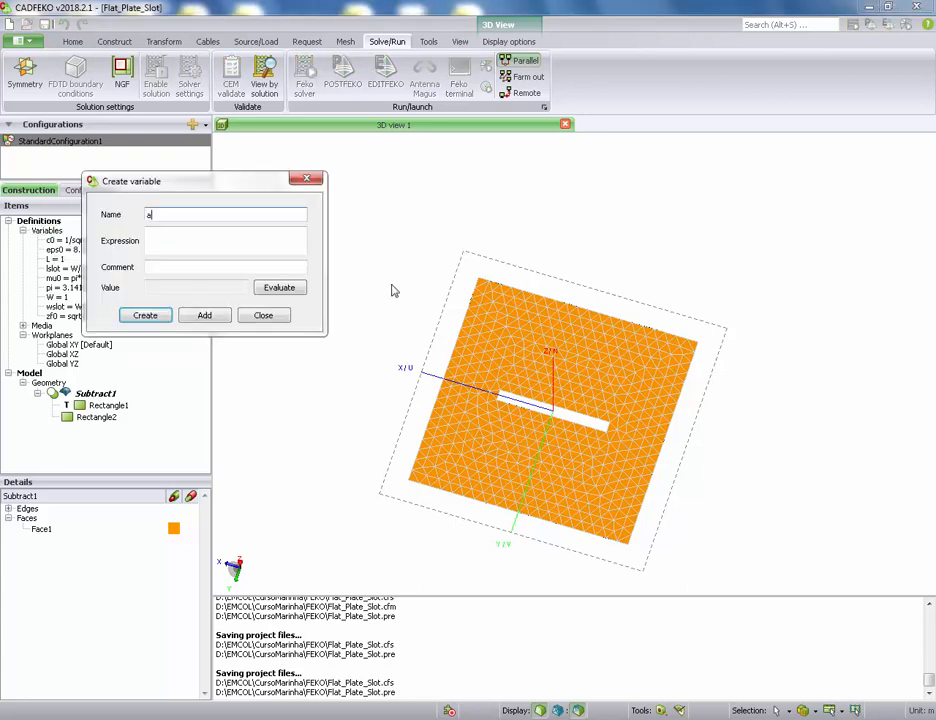
{"action": "key", "text": "Tab"}
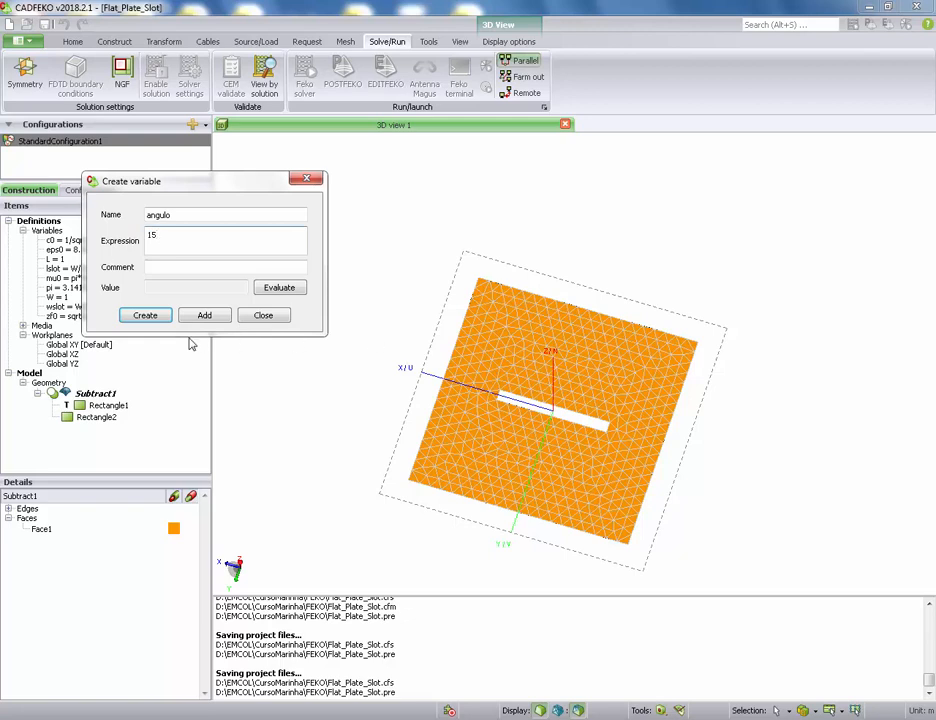
{"action": "left_click_drag", "start_coordinate": [174, 239], "coordinate": [64, 232]}
{"action": "left_click", "coordinate": [147, 316]}
{"action": "left_click", "coordinate": [64, 246]}
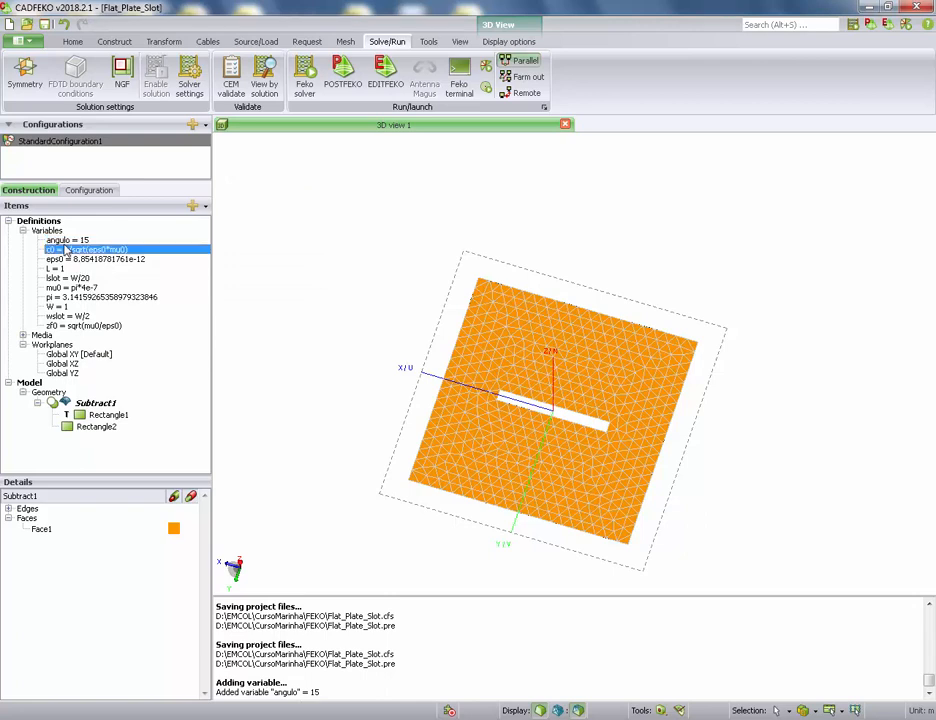
{"action": "left_click", "coordinate": [51, 232]}
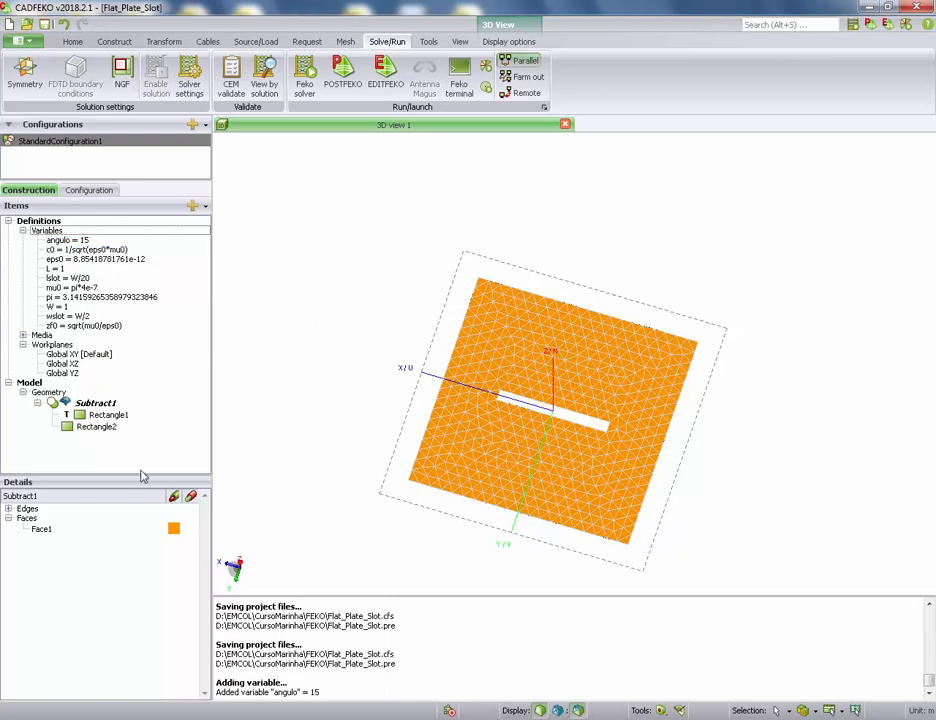
Rotate the slot rectangle, Rectangle2, about the N axis through the origin by the angle angulo
{"action": "left_click", "coordinate": [107, 416]}
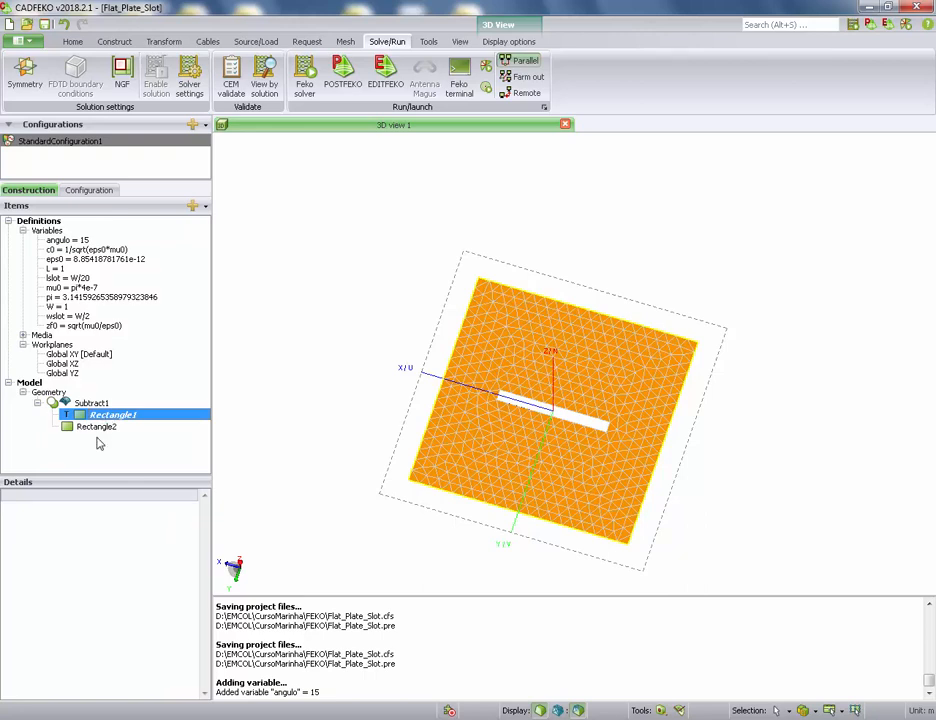
{"action": "left_click", "coordinate": [99, 430]}
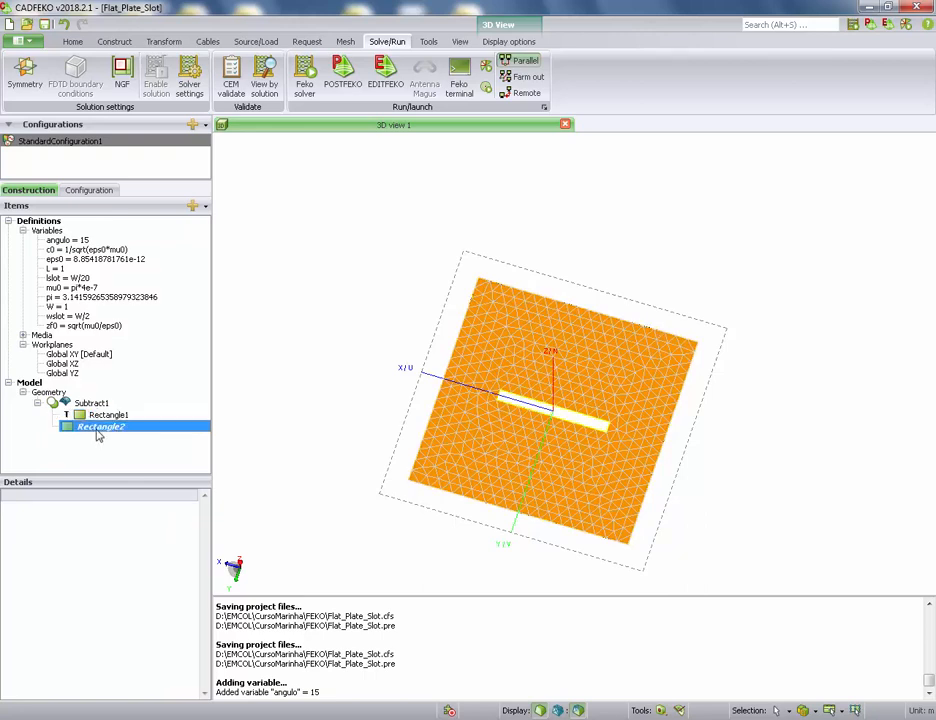
{"action": "right_click", "coordinate": [110, 432]}
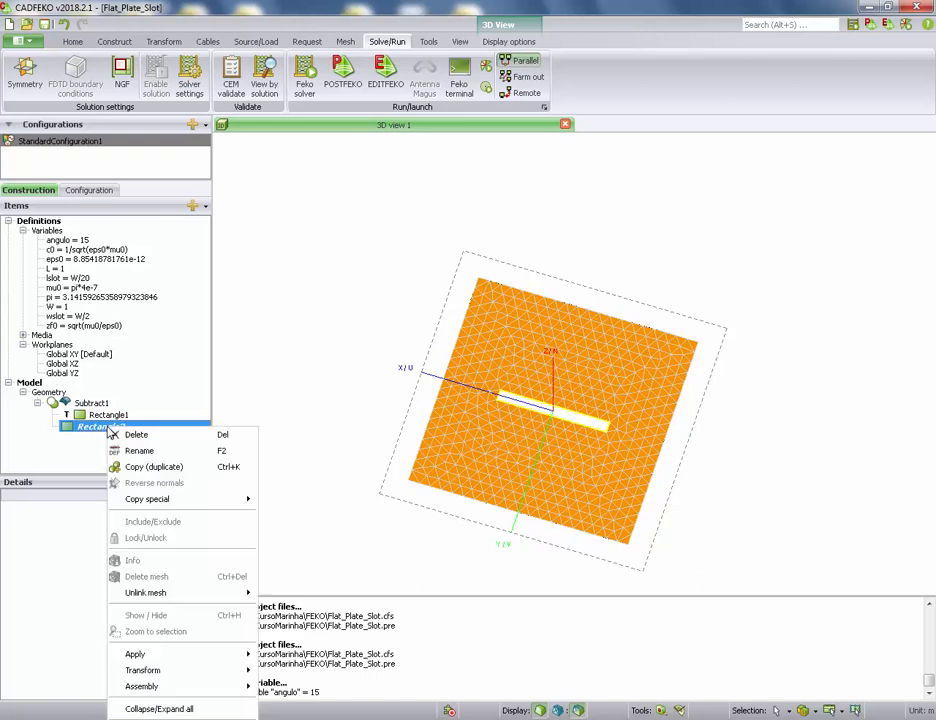
{"action": "mouse_move", "coordinate": [214, 674]}
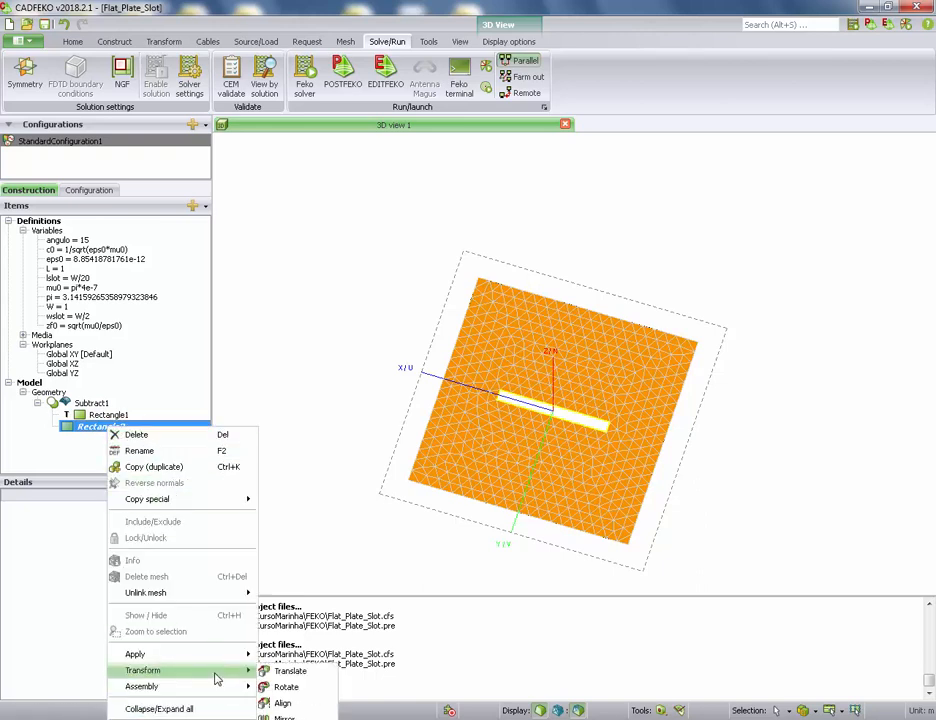
{"action": "left_click", "coordinate": [287, 689]}
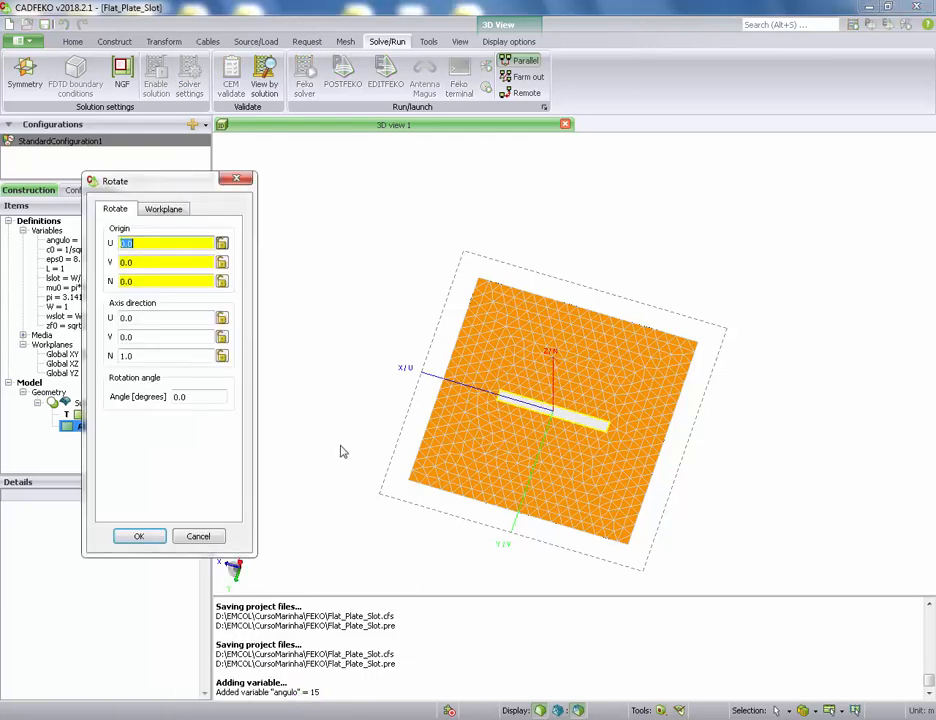
{"action": "left_click_drag", "start_coordinate": [317, 334], "coordinate": [281, 236]}
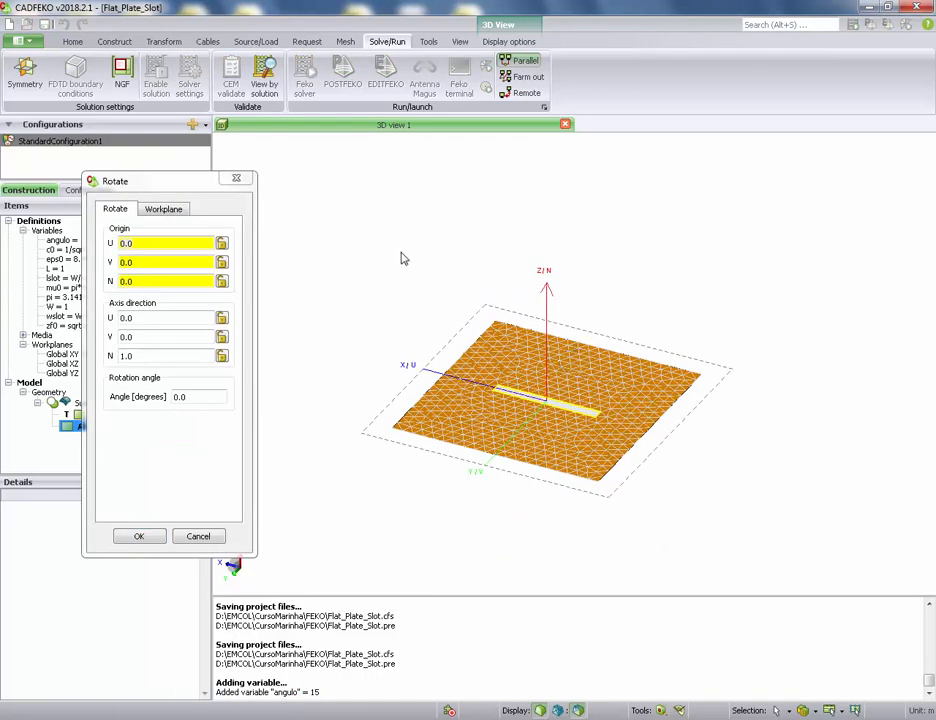
{"action": "left_click_drag", "start_coordinate": [401, 253], "coordinate": [400, 264]}
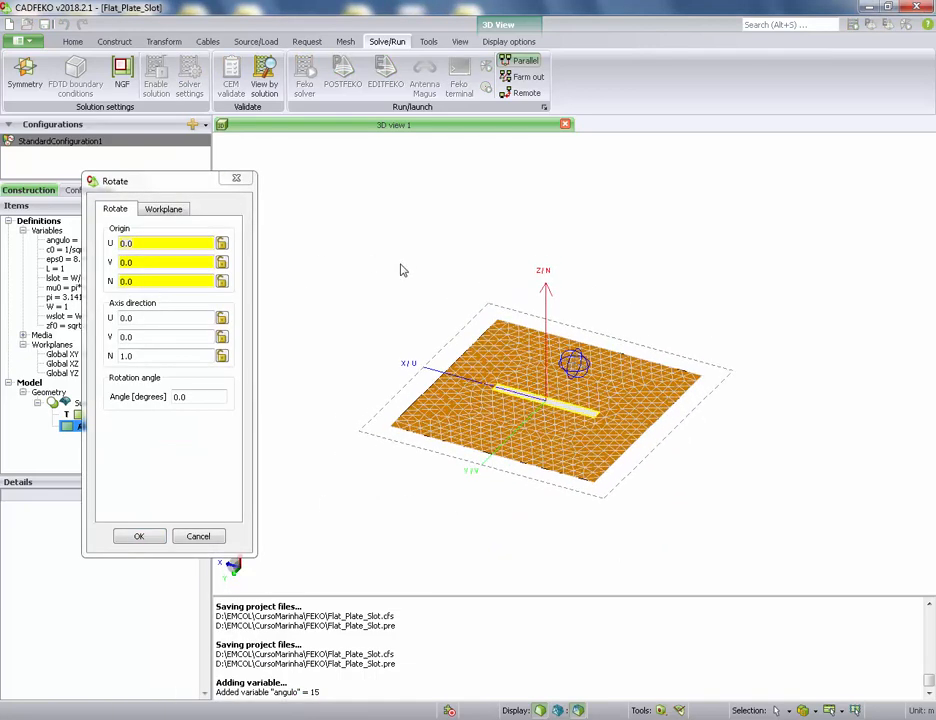
{"action": "left_click", "coordinate": [194, 397]}
{"action": "left_click_drag", "start_coordinate": [194, 397], "coordinate": [141, 397]}
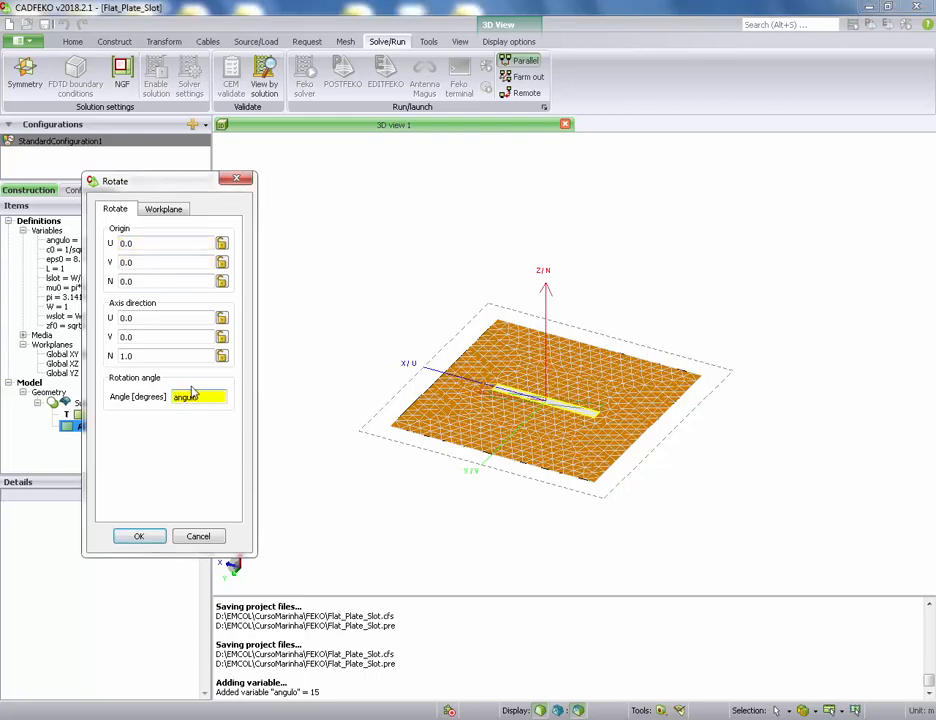
{"action": "mouse_move", "coordinate": [671, 257]}
{"action": "left_mouse_down"}
{"action": "mouse_move", "coordinate": [688, 492]}
{"action": "mouse_move", "coordinate": [654, 376]}
{"action": "mouse_move", "coordinate": [652, 434]}
{"action": "mouse_move", "coordinate": [612, 428]}
{"action": "left_mouse_up"}
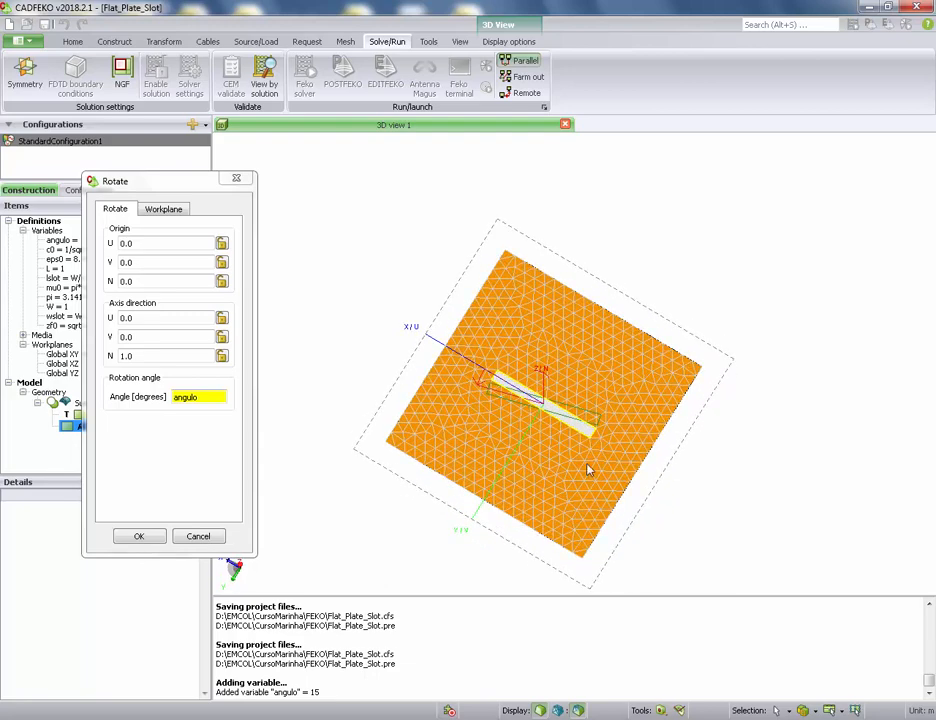
{"action": "mouse_move", "coordinate": [588, 470]}
{"action": "left_mouse_down"}
{"action": "mouse_move", "coordinate": [591, 338]}
{"action": "mouse_move", "coordinate": [623, 499]}
{"action": "mouse_move", "coordinate": [614, 382]}
{"action": "mouse_move", "coordinate": [627, 445]}
{"action": "mouse_move", "coordinate": [612, 400]}
{"action": "left_mouse_up"}
{"action": "left_click", "coordinate": [142, 537]}
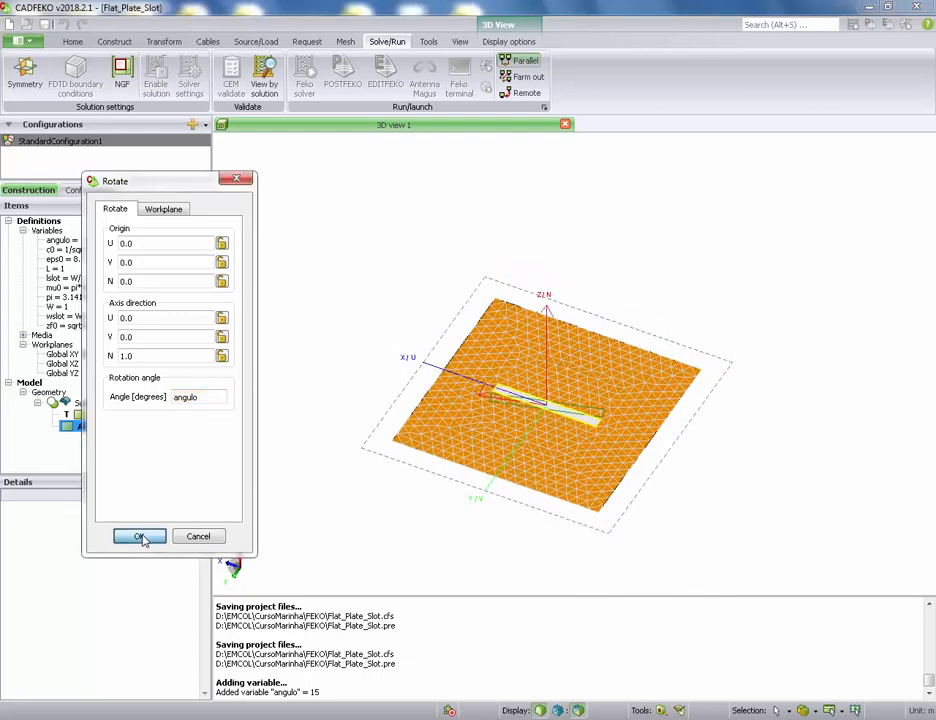
{"action": "mouse_move", "coordinate": [440, 340]}
{"action": "left_mouse_down"}
{"action": "mouse_move", "coordinate": [477, 428]}
{"action": "mouse_move", "coordinate": [508, 430]}
{"action": "mouse_move", "coordinate": [548, 405]}
{"action": "mouse_move", "coordinate": [581, 422]}
{"action": "mouse_move", "coordinate": [572, 414]}
{"action": "left_mouse_up"}
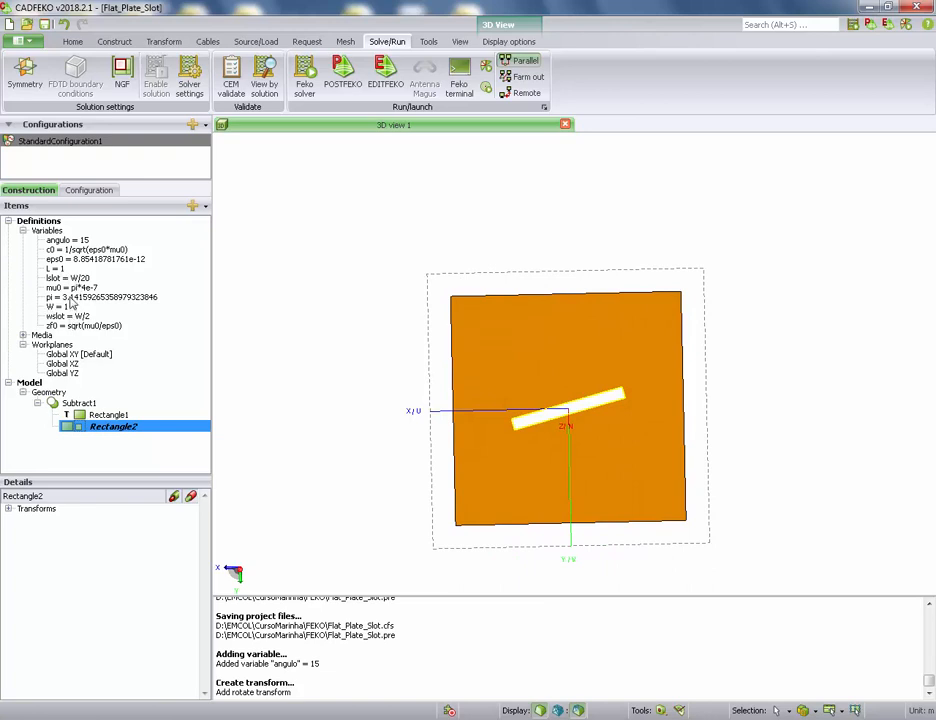
Set the variable angulo to 60 to turn the slot further within the plate
{"action": "left_click", "coordinate": [68, 250]}
{"action": "left_click", "coordinate": [66, 241]}
{"action": "right_click", "coordinate": [66, 241]}
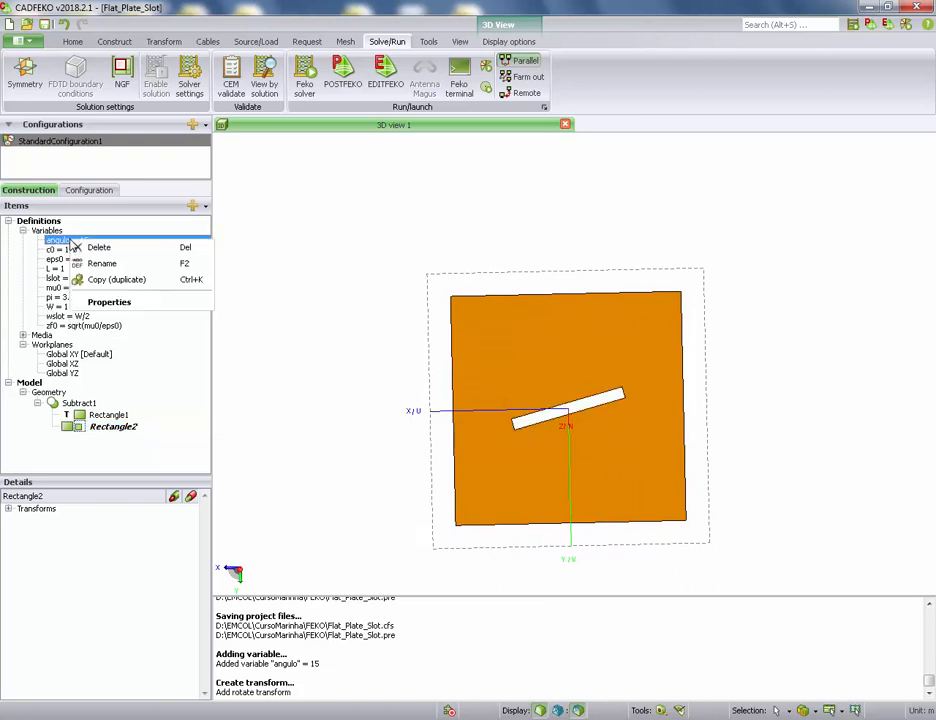
{"action": "left_click", "coordinate": [52, 246]}
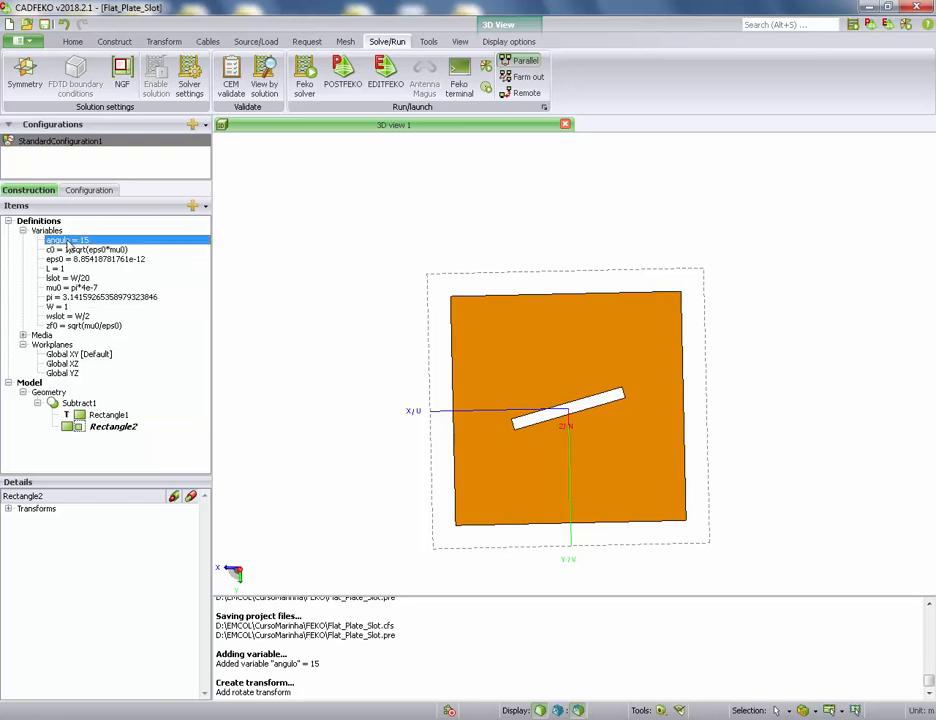
{"action": "double_click", "coordinate": [66, 241]}
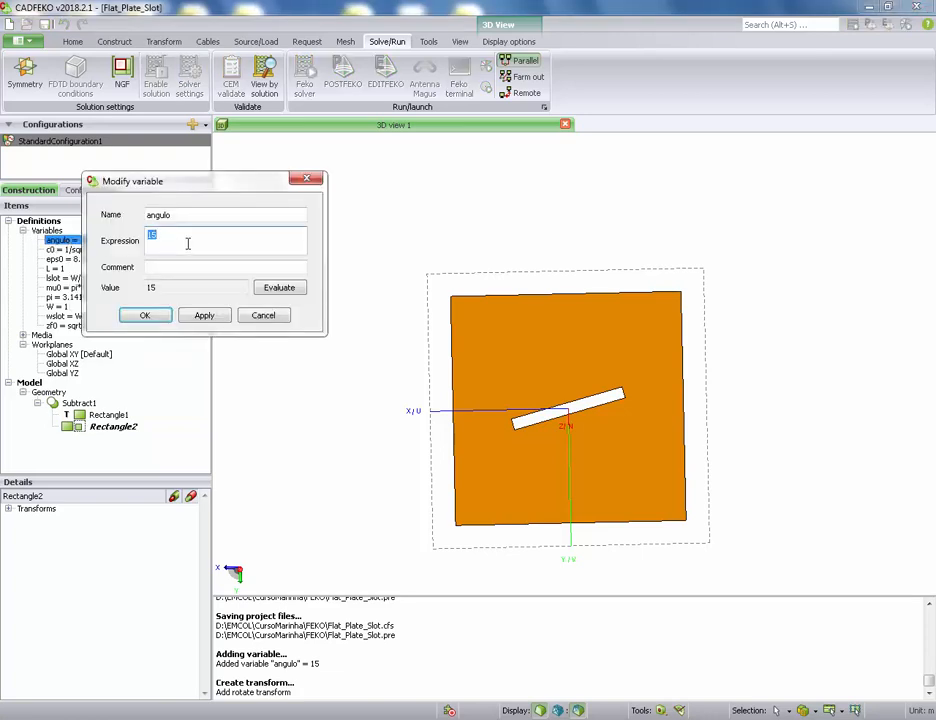
{"action": "left_click", "coordinate": [205, 316]}
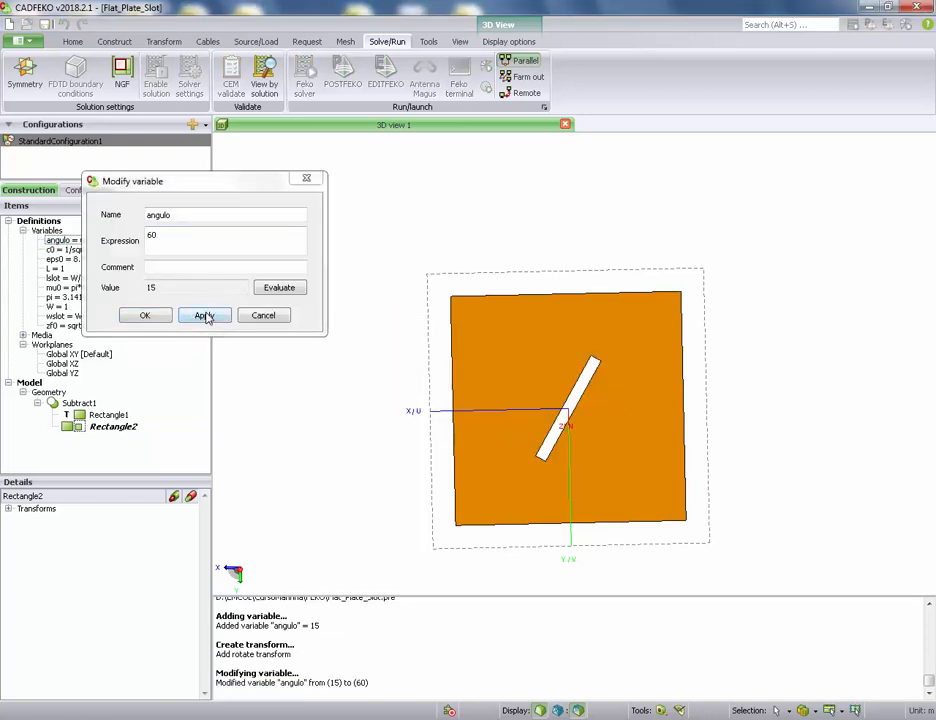
{"action": "left_click", "coordinate": [147, 317]}
{"action": "mouse_move", "coordinate": [470, 366]}
{"action": "left_mouse_down"}
{"action": "mouse_move", "coordinate": [370, 211]}
{"action": "mouse_move", "coordinate": [323, 357]}
{"action": "mouse_move", "coordinate": [301, 299]}
{"action": "mouse_move", "coordinate": [410, 262]}
{"action": "left_mouse_up"}
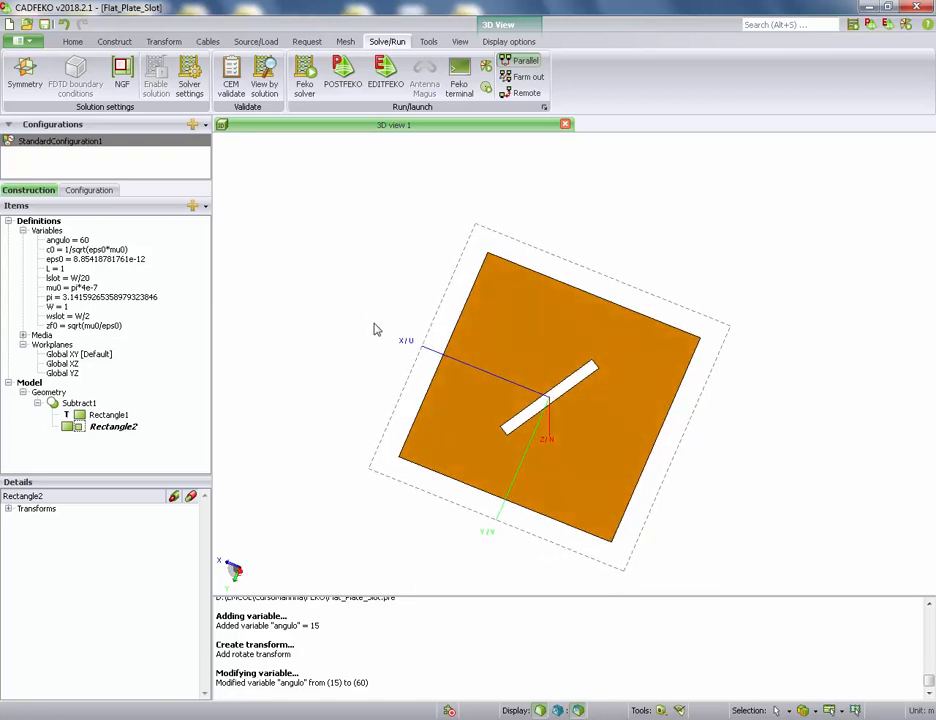
Try to run the Parameter Sweep: Split Phase application macro on the unsaved model
{"action": "left_click", "coordinate": [84, 45]}
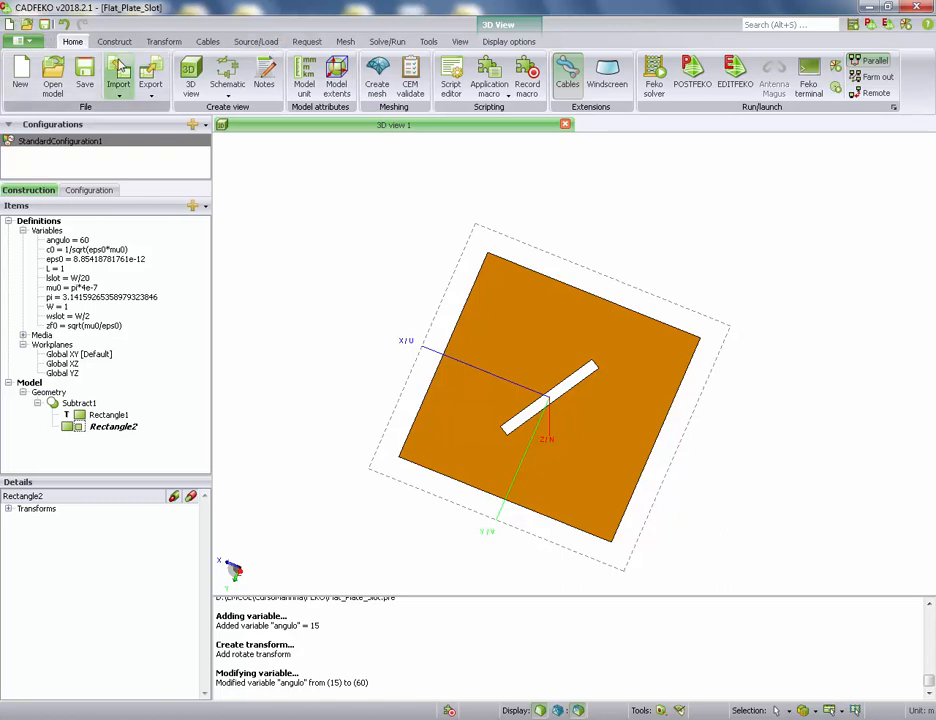
{"action": "left_click", "coordinate": [505, 99]}
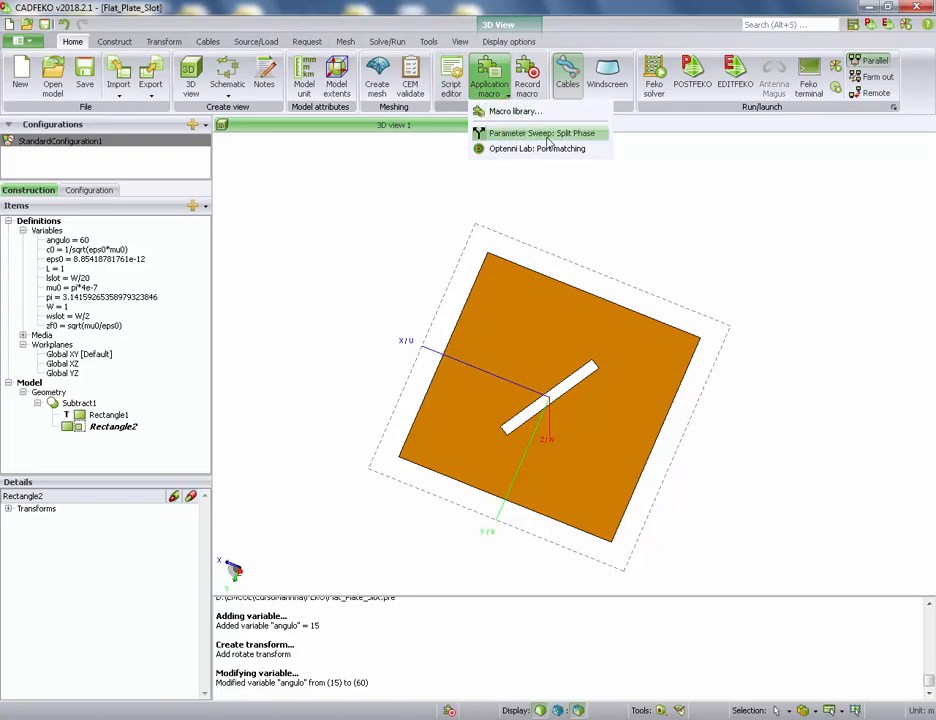
{"action": "left_click", "coordinate": [545, 134]}
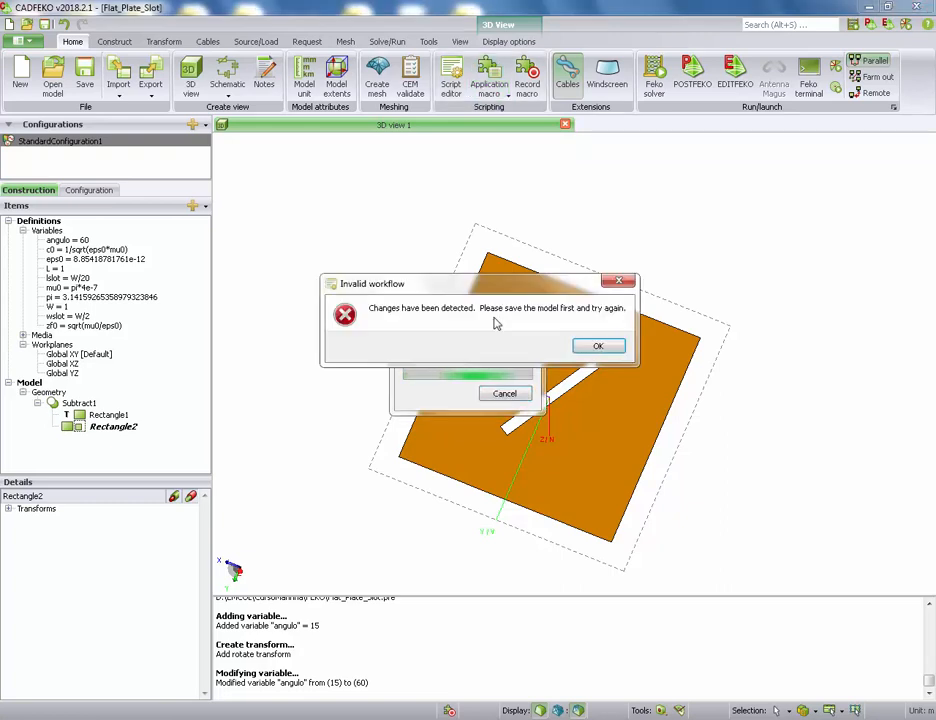
{"action": "left_click", "coordinate": [598, 346]}
{"action": "left_click", "coordinate": [610, 383]}
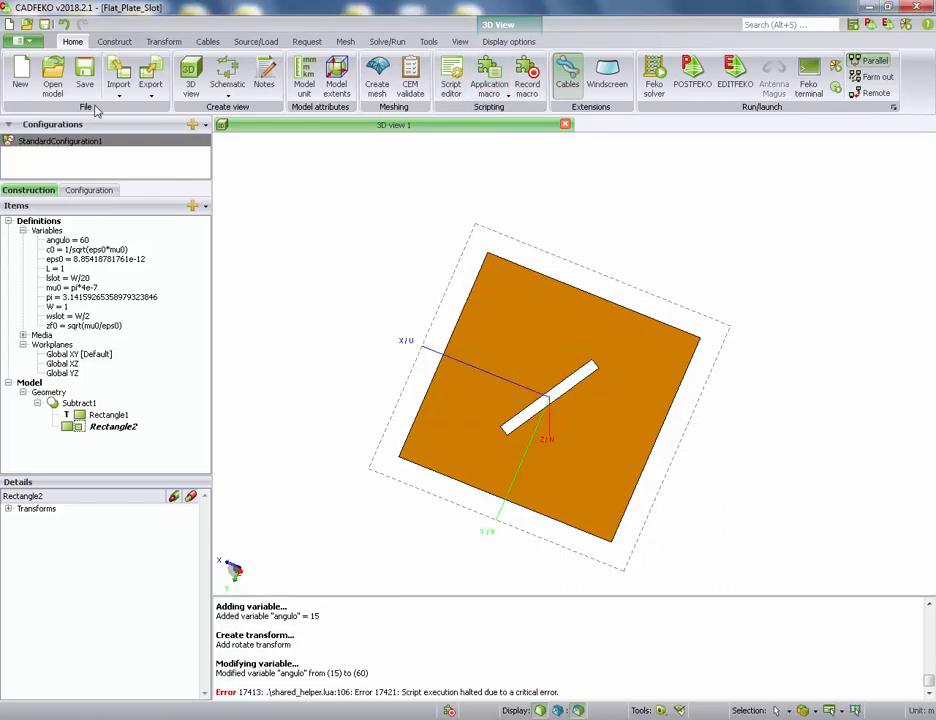
Save the slotted plate model and run the Parameter Sweep: Split Phase application macro
{"action": "left_click", "coordinate": [84, 72]}
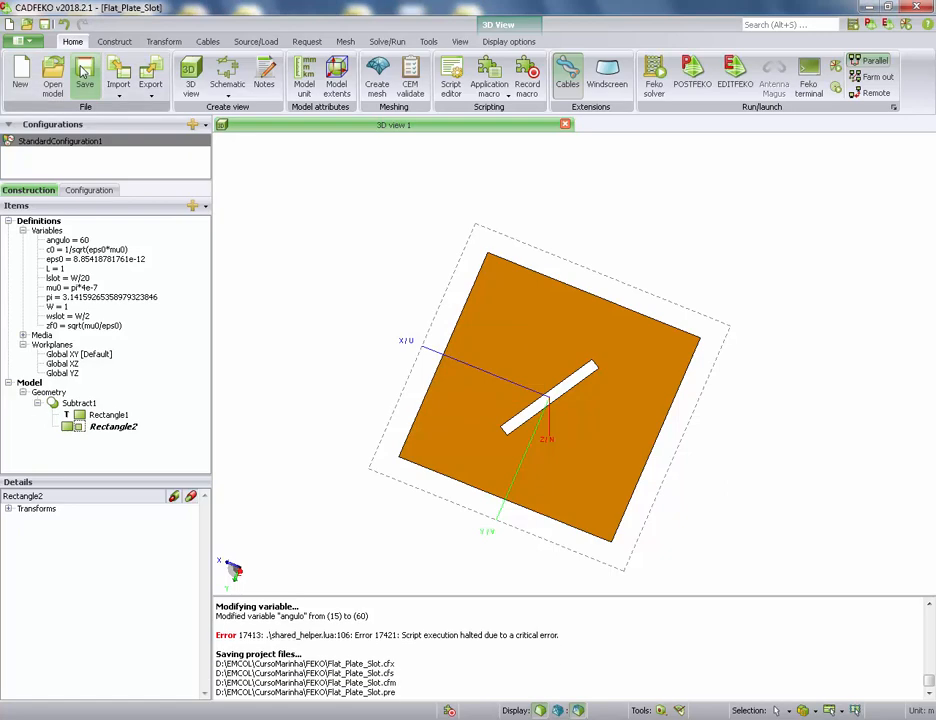
{"action": "left_click", "coordinate": [509, 95]}
{"action": "left_click", "coordinate": [530, 133]}
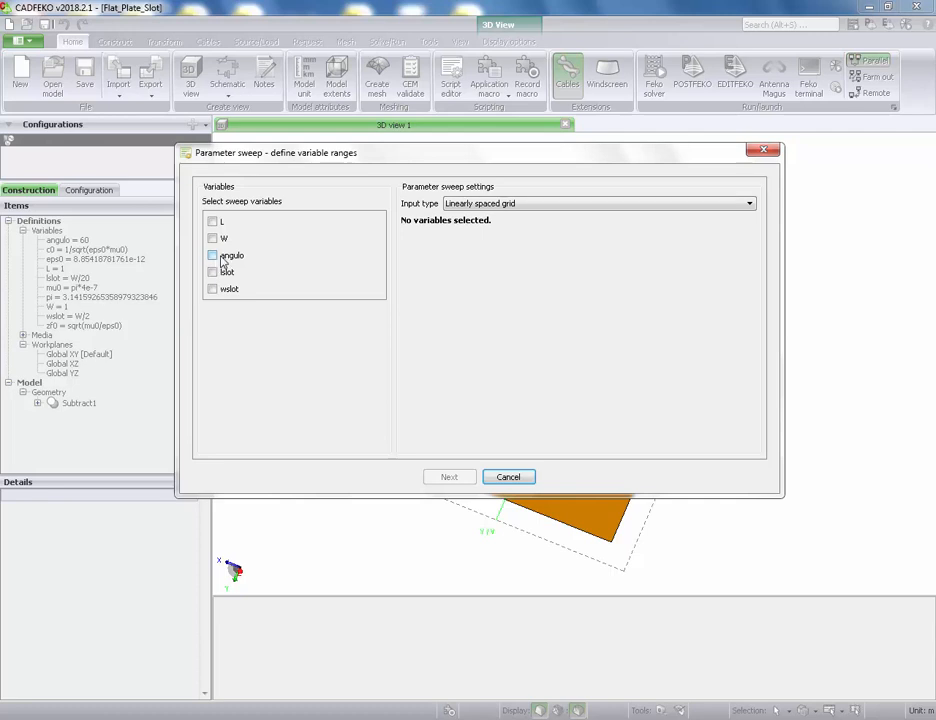
Define a linearly spaced sweep of angulo from 0 to 90 with 3 samples and run the FEKO solver into the parameter_sweep directory
{"action": "left_click", "coordinate": [222, 261]}
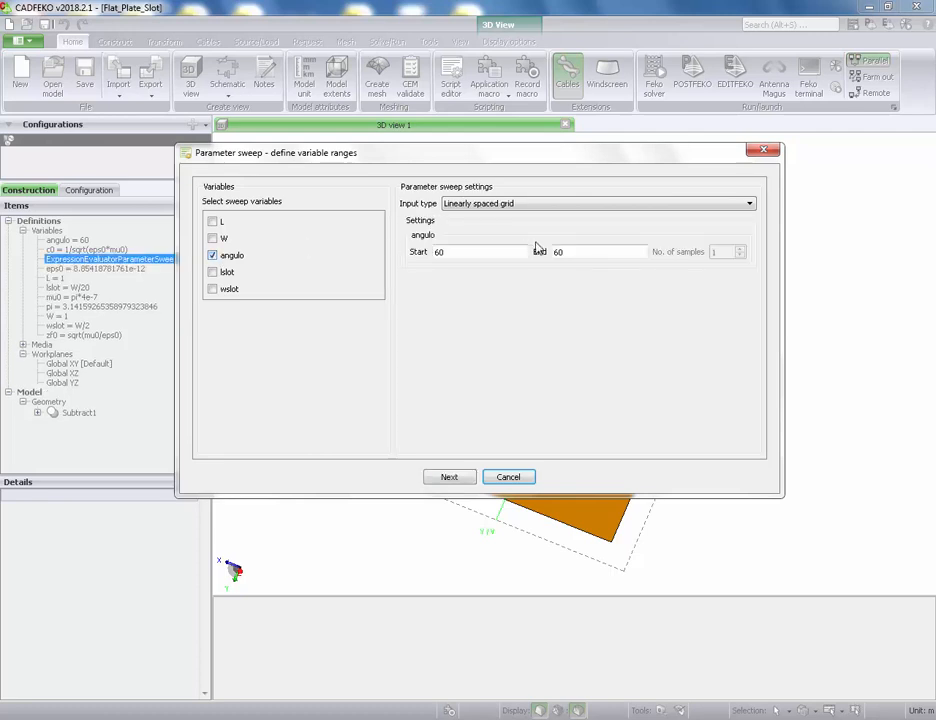
{"action": "left_click_drag", "start_coordinate": [460, 254], "coordinate": [416, 251]}
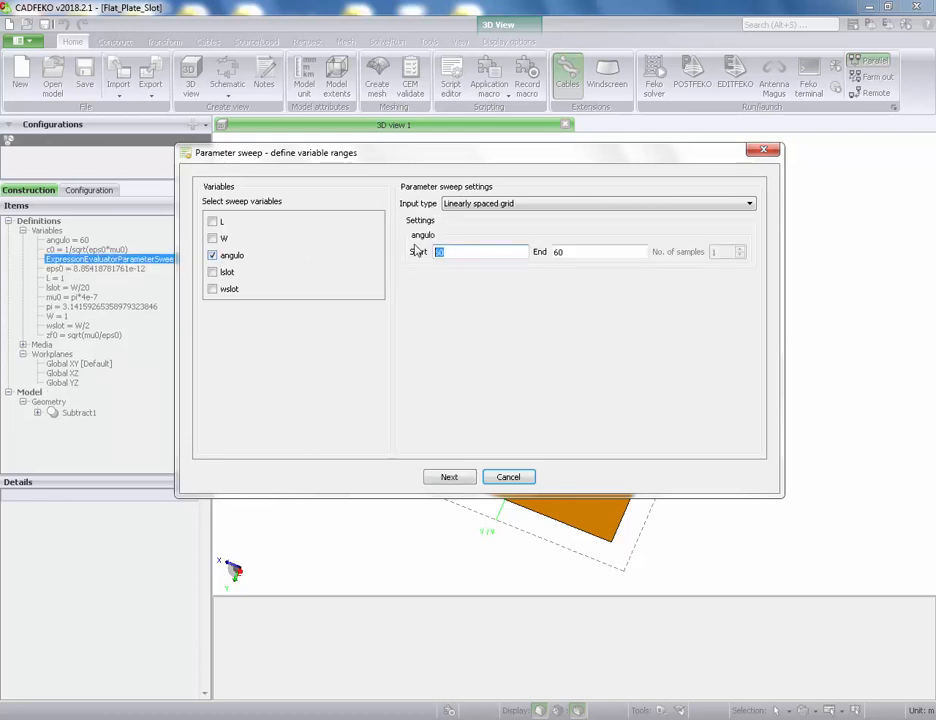
{"action": "type", "text": "0"}
{"action": "key", "text": "Tab"}
{"action": "type", "text": "90"}
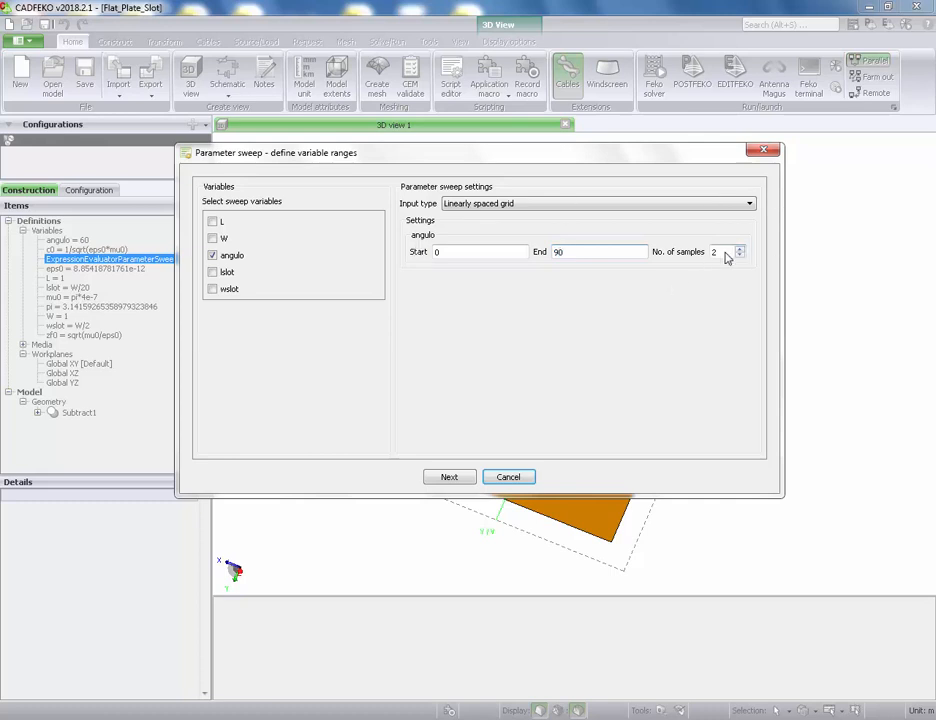
{"action": "left_click_drag", "start_coordinate": [725, 253], "coordinate": [663, 262]}
{"action": "type", "text": "3"}
{"action": "left_click", "coordinate": [450, 478]}
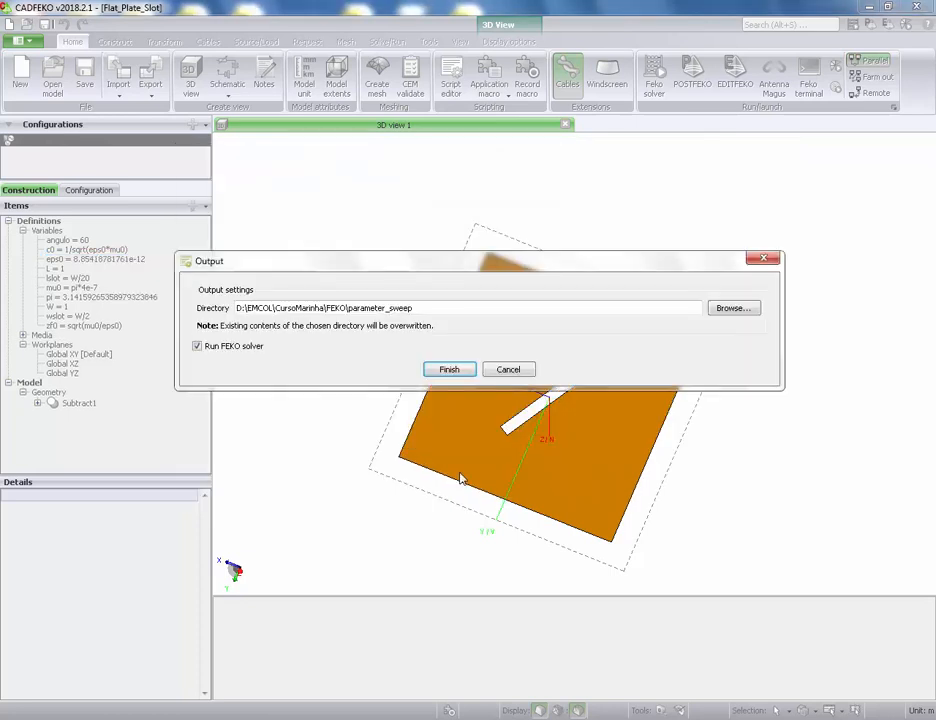
{"action": "left_click", "coordinate": [451, 370]}
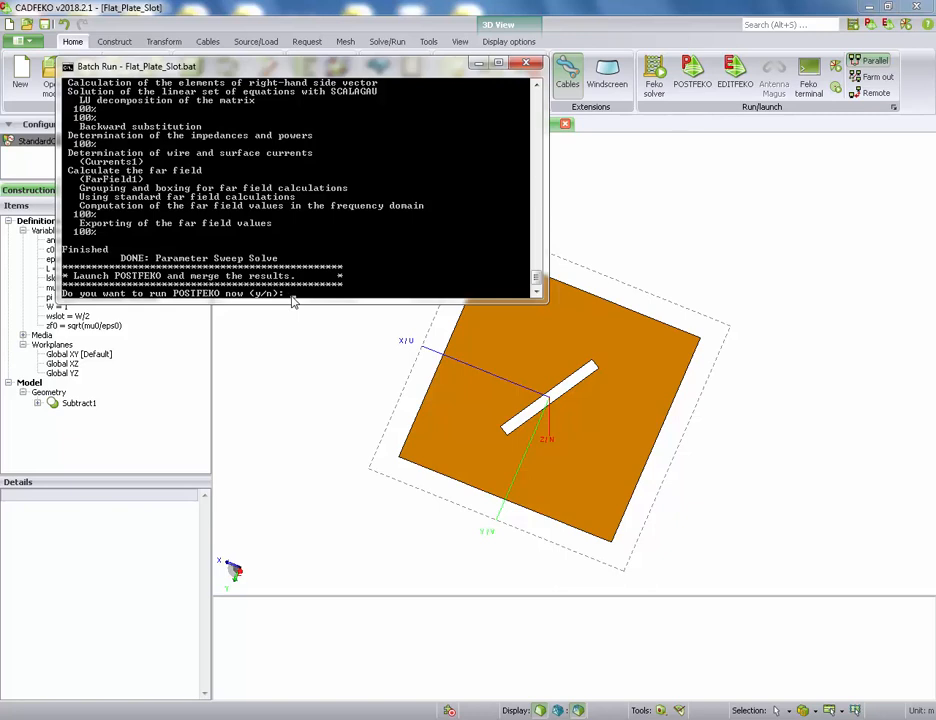
Launch POSTFEKO from the finished batch run, merge the parameter sweep results and close the script editor
{"action": "type", "text": "y"}
{"action": "key", "text": "Return"}
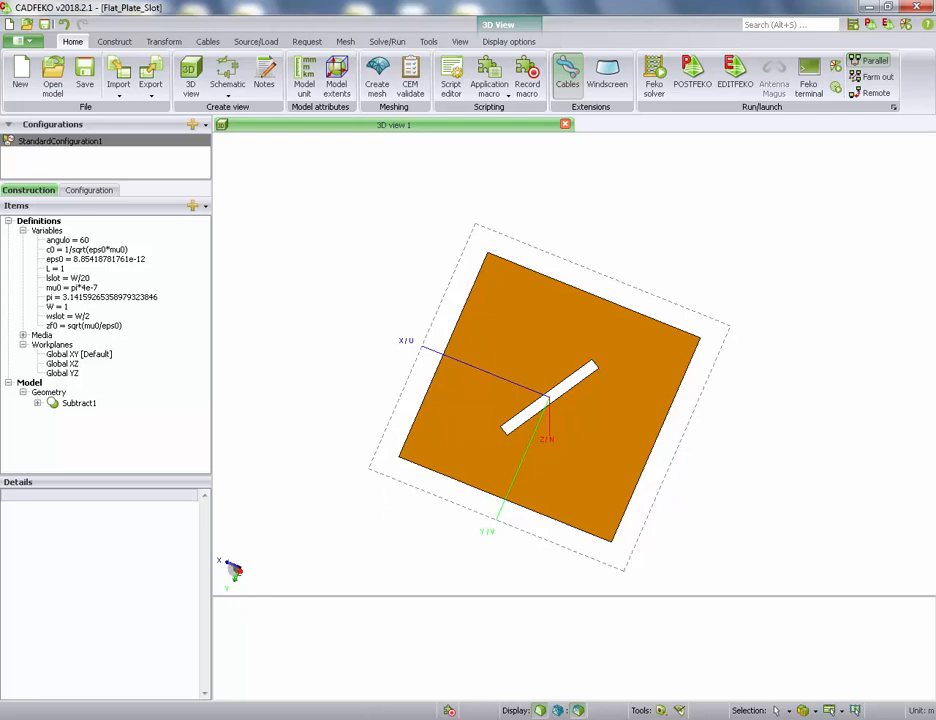
{"action": "left_click", "coordinate": [348, 719]}
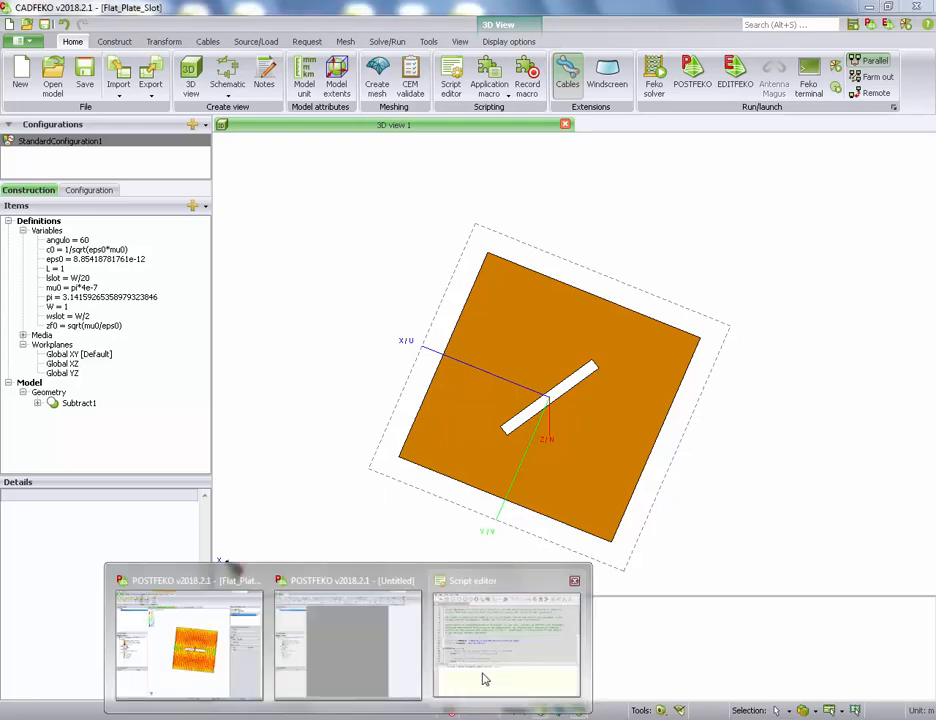
{"action": "left_click", "coordinate": [483, 676]}
{"action": "left_click", "coordinate": [444, 431]}
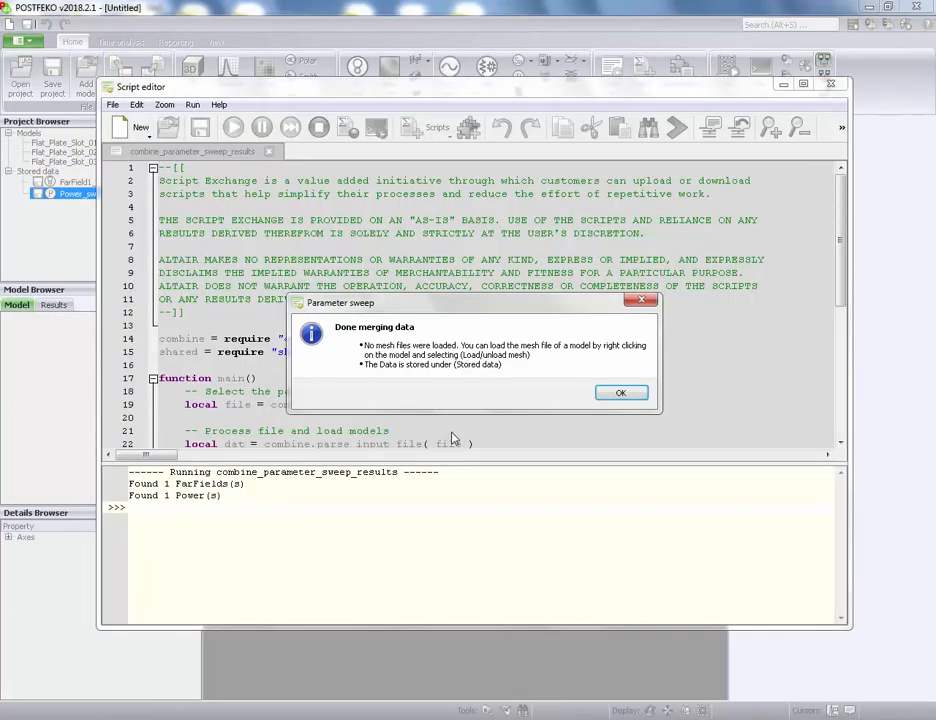
{"action": "left_click", "coordinate": [617, 394]}
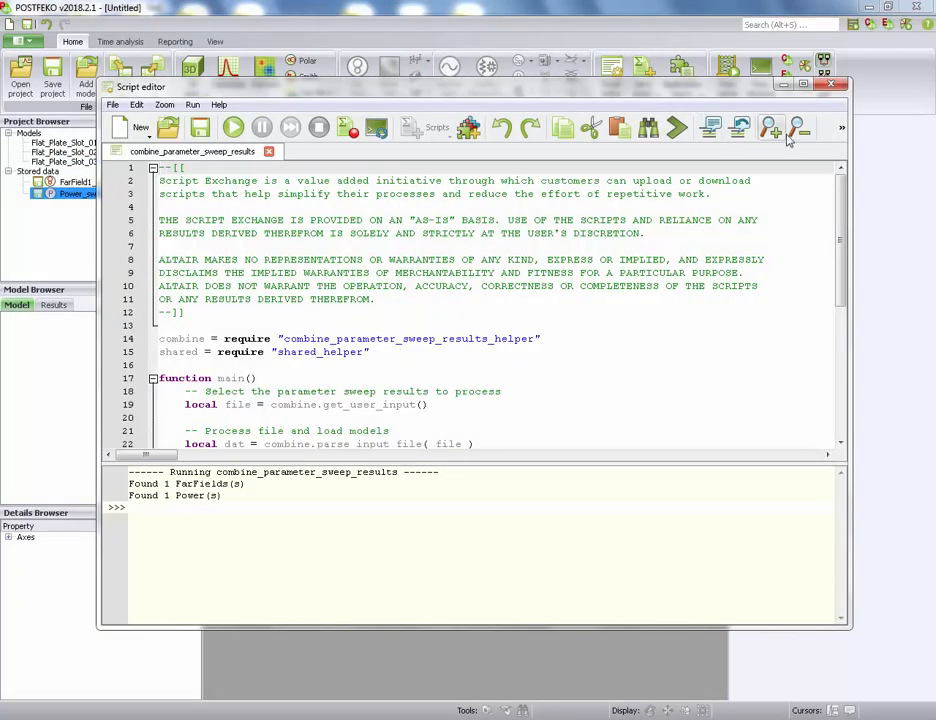
{"action": "left_click", "coordinate": [838, 86]}
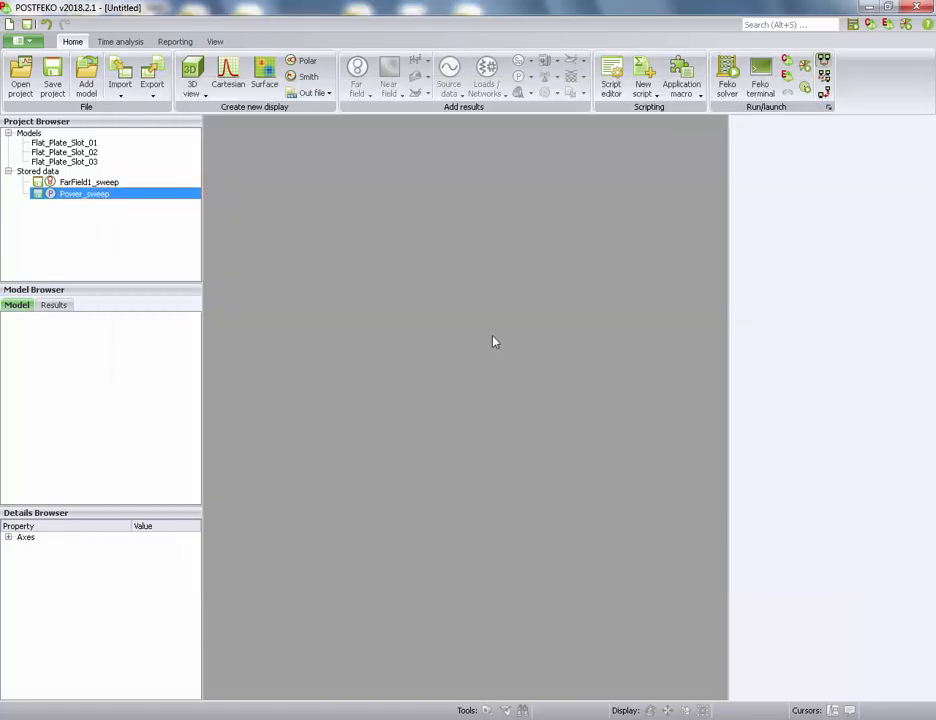
Create a Cartesian graph and plot the stored FarField1_sweep data on it
{"action": "left_click", "coordinate": [75, 142]}
{"action": "left_click", "coordinate": [80, 152]}
{"action": "left_click", "coordinate": [85, 162]}
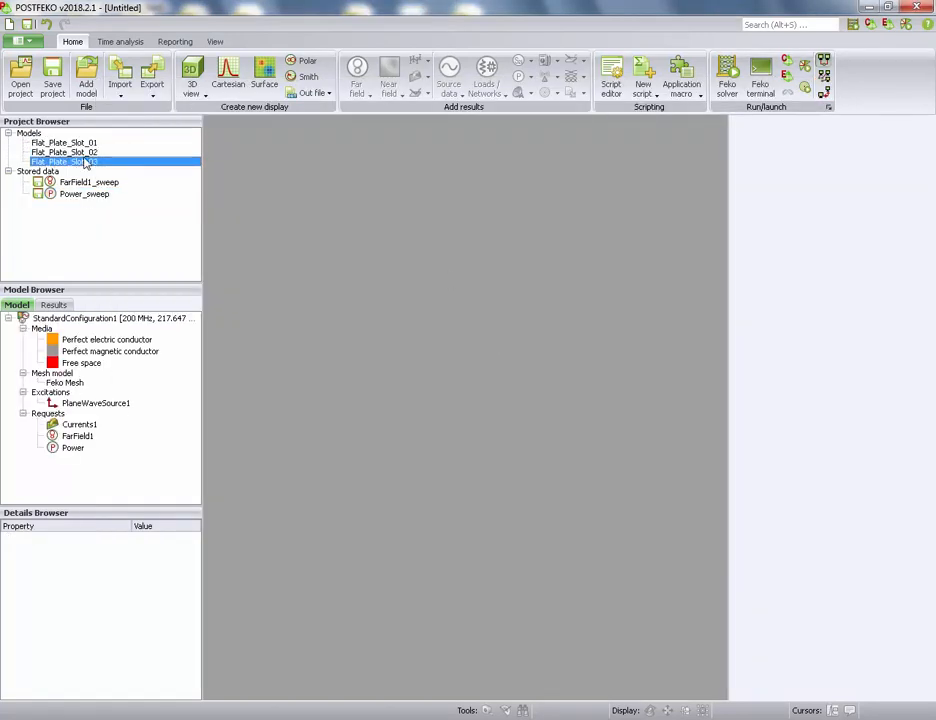
{"action": "left_click", "coordinate": [226, 76]}
{"action": "left_click", "coordinate": [75, 183]}
{"action": "left_click", "coordinate": [82, 195]}
{"action": "left_click", "coordinate": [84, 183]}
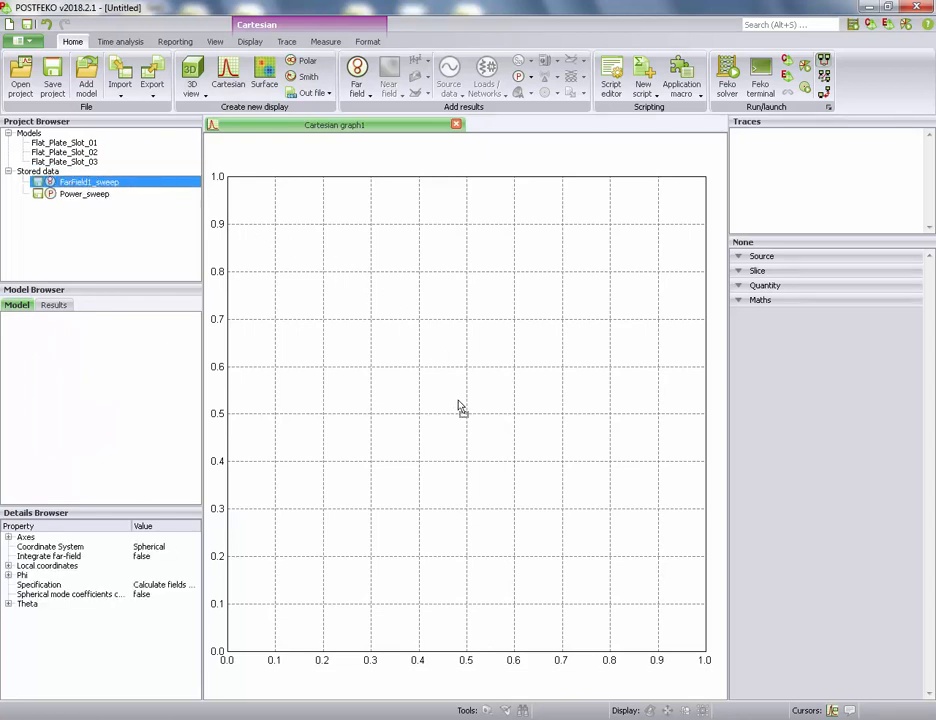
{"action": "left_click_drag", "start_coordinate": [460, 407], "coordinate": [458, 405]}
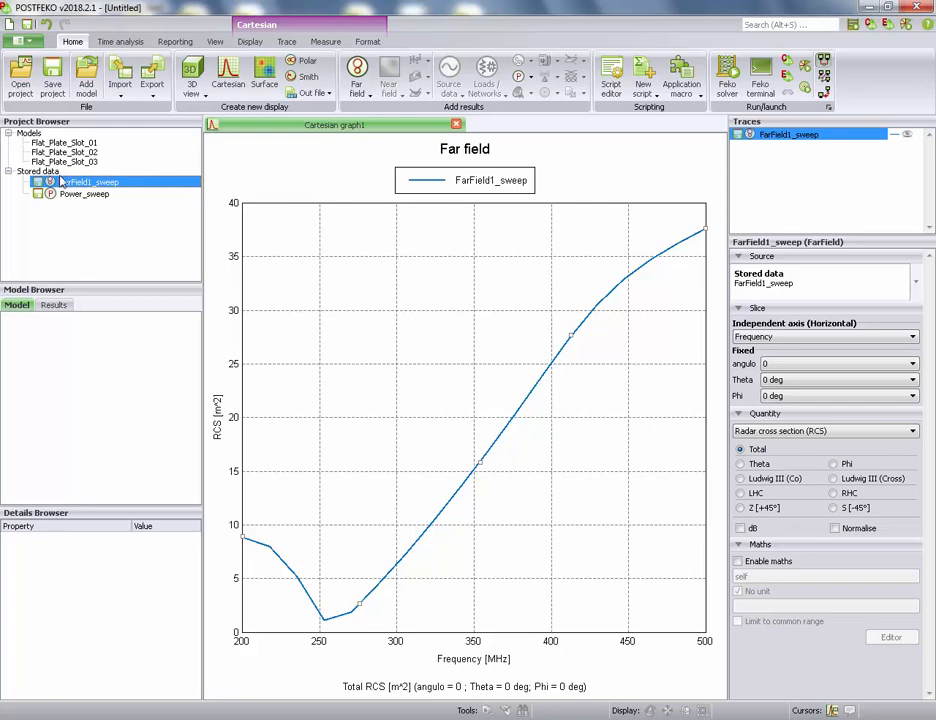
View the RCS curve of the FarField1_sweep trace for angulo 45 and 90, and return it to 0
{"action": "left_click", "coordinate": [803, 365]}
{"action": "left_click", "coordinate": [794, 385]}
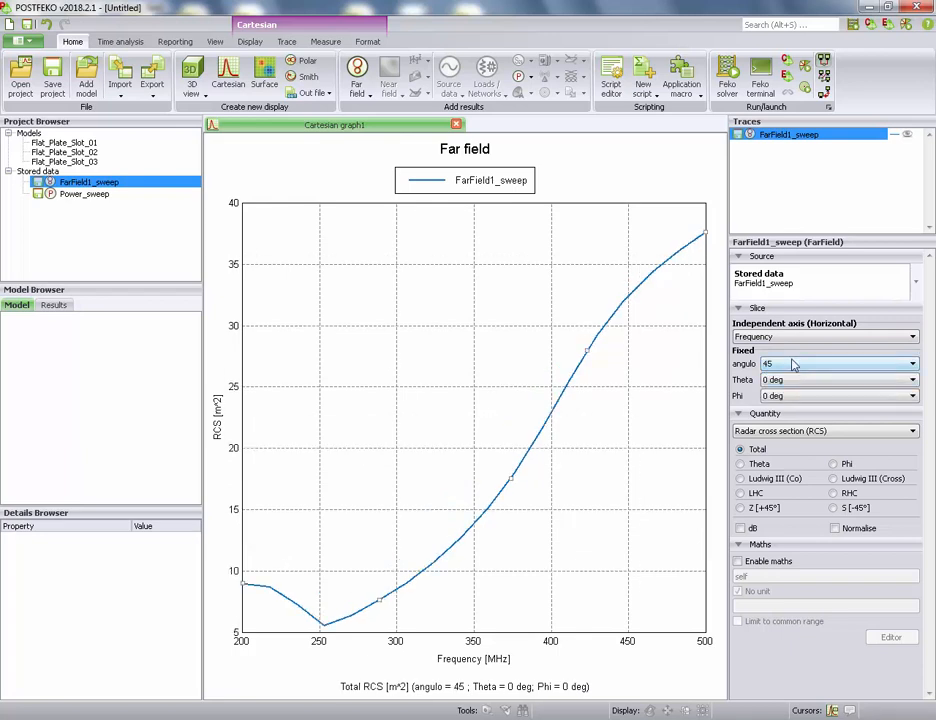
{"action": "left_click", "coordinate": [794, 364]}
{"action": "left_click", "coordinate": [795, 394]}
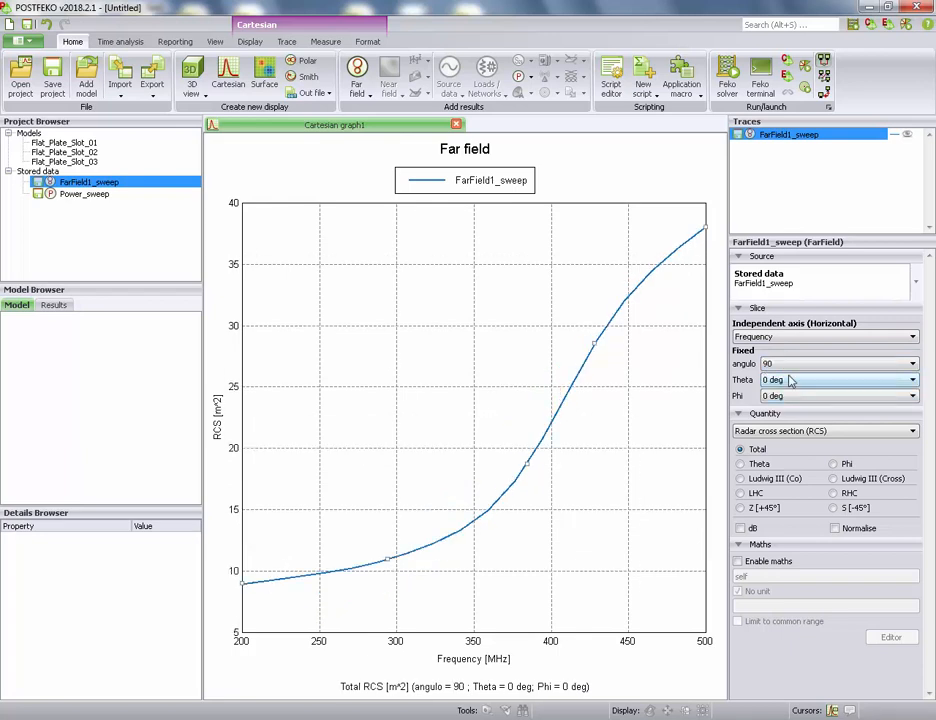
{"action": "left_click", "coordinate": [794, 364]}
{"action": "left_click", "coordinate": [795, 374]}
{"action": "left_click", "coordinate": [556, 308]}
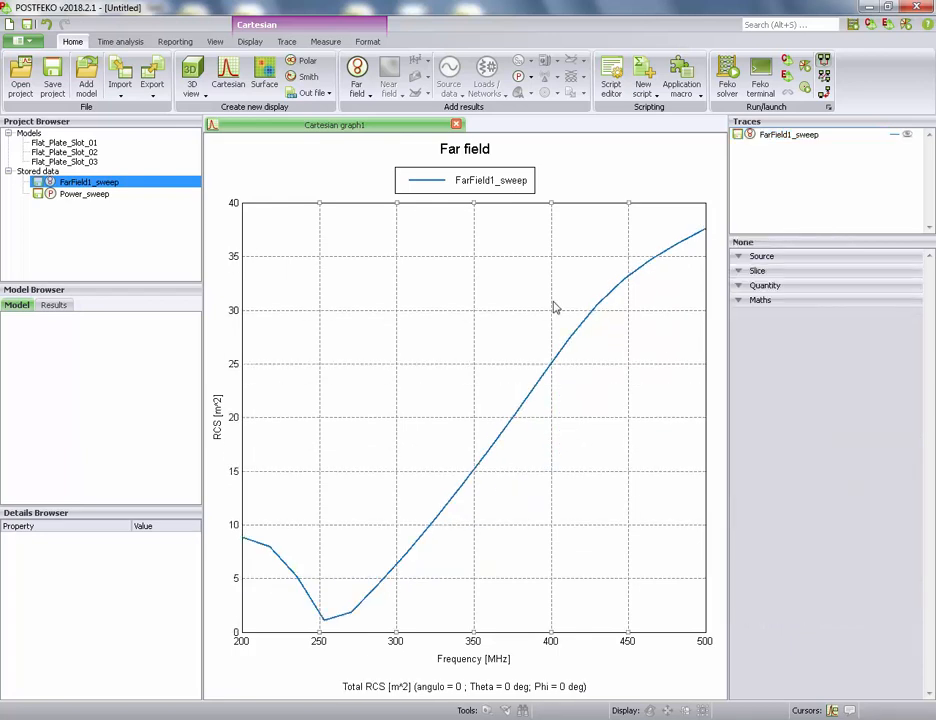
Duplicate the FarField1_sweep trace twice on the Cartesian graph
{"action": "left_click", "coordinate": [777, 137]}
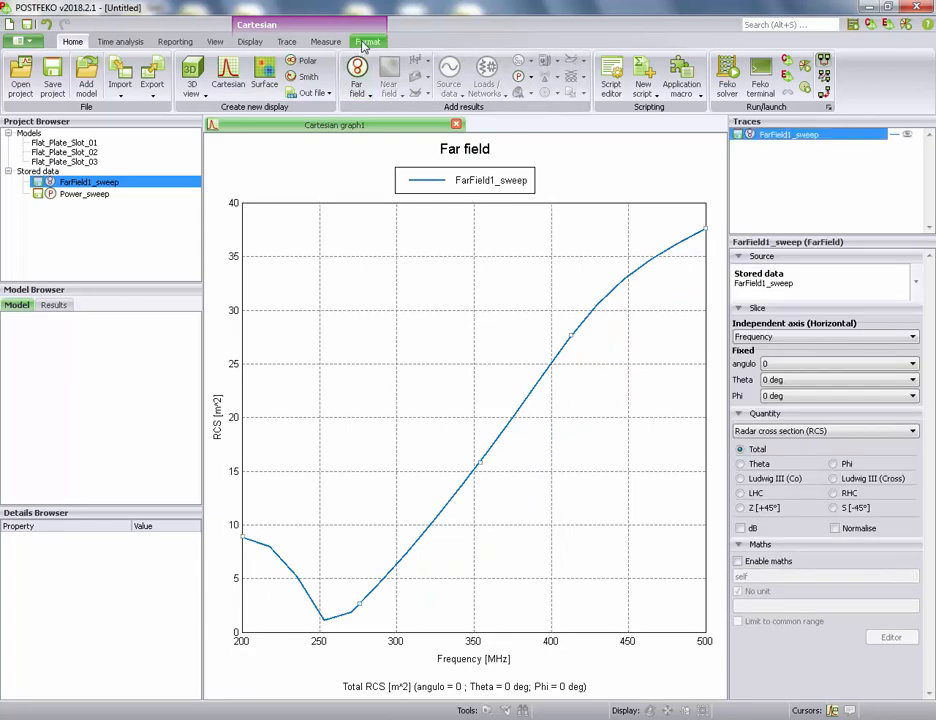
{"action": "left_click", "coordinate": [286, 42]}
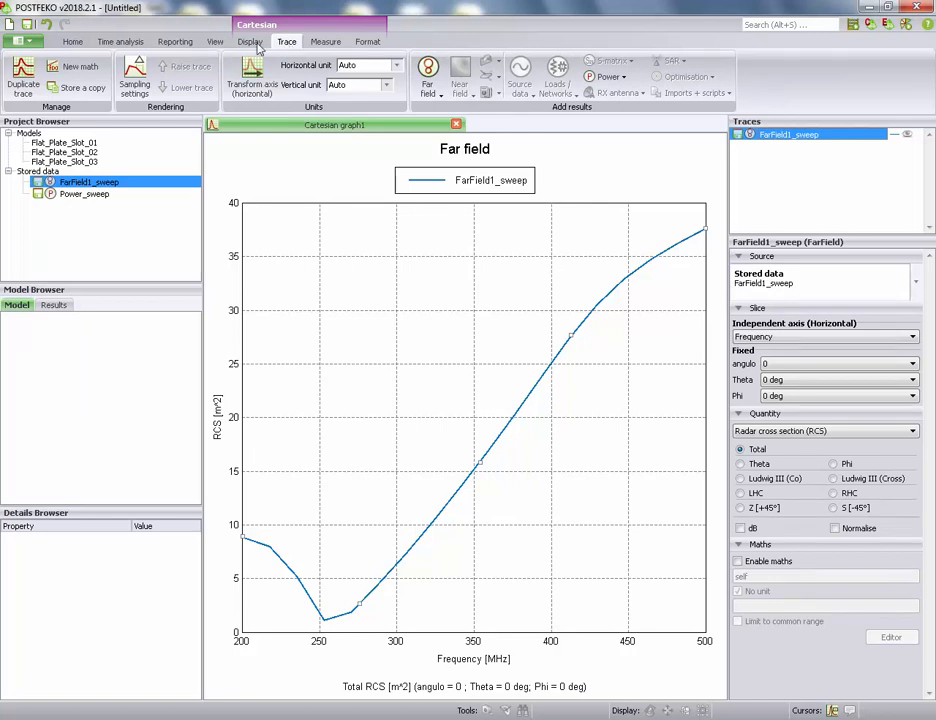
{"action": "left_click", "coordinate": [22, 78]}
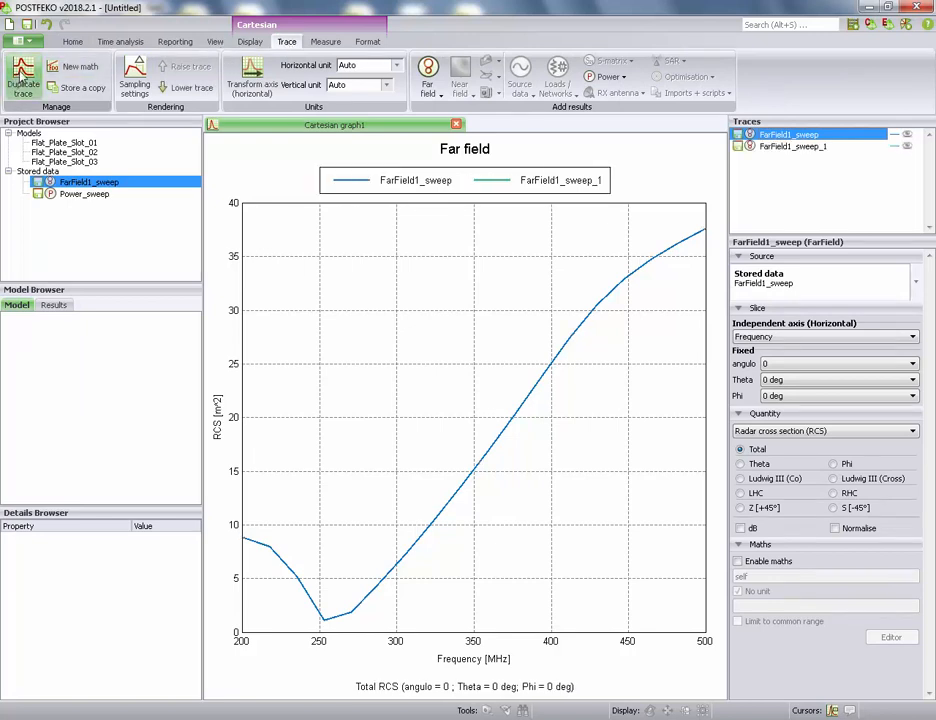
{"action": "left_click", "coordinate": [22, 78]}
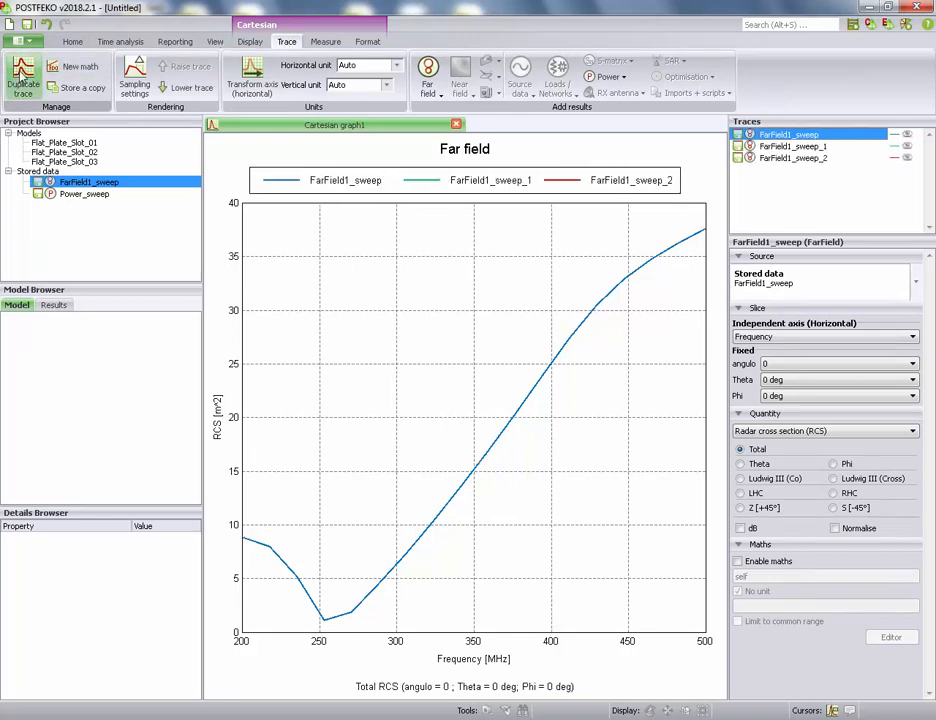
Set the fixed angulo to 45 for the first duplicate trace and to 90 for the second
{"action": "left_click", "coordinate": [790, 146]}
{"action": "left_click", "coordinate": [786, 134]}
{"action": "left_click", "coordinate": [781, 147]}
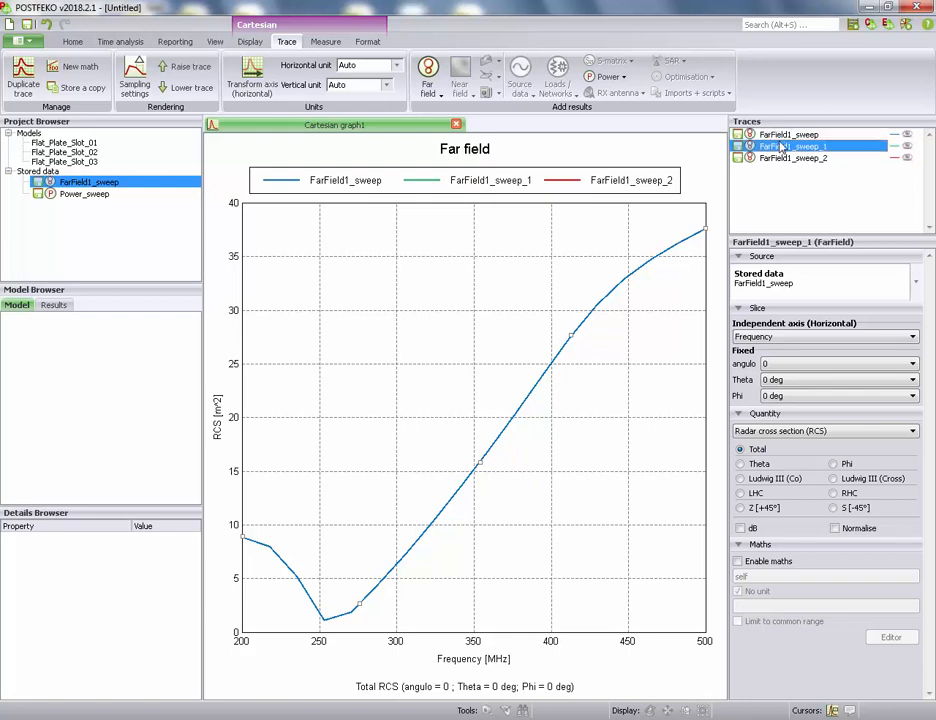
{"action": "left_click", "coordinate": [781, 137]}
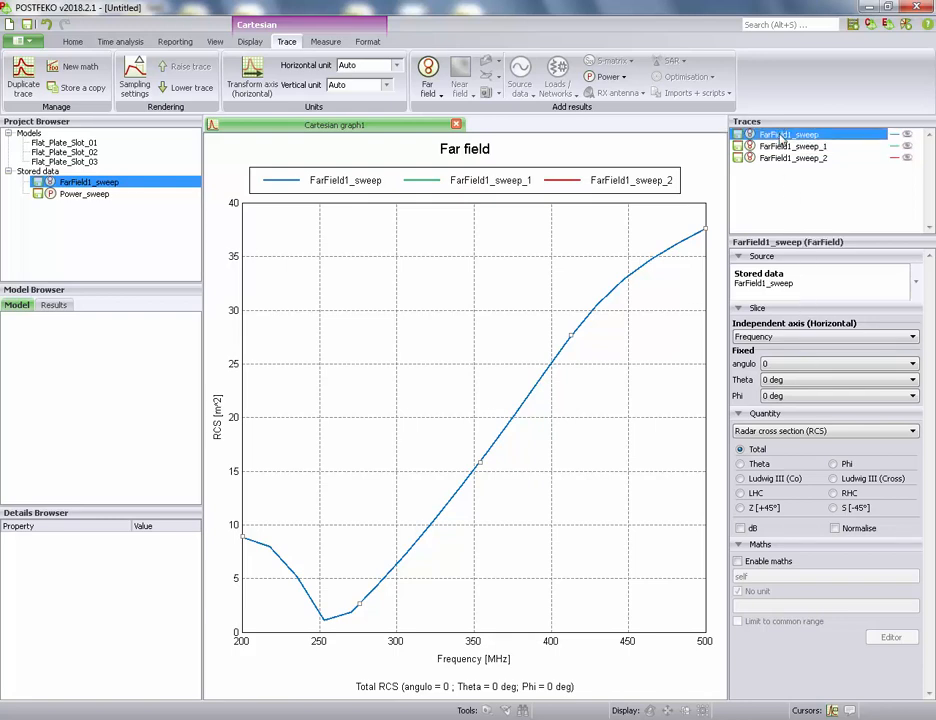
{"action": "left_click", "coordinate": [785, 146]}
{"action": "left_click", "coordinate": [792, 364]}
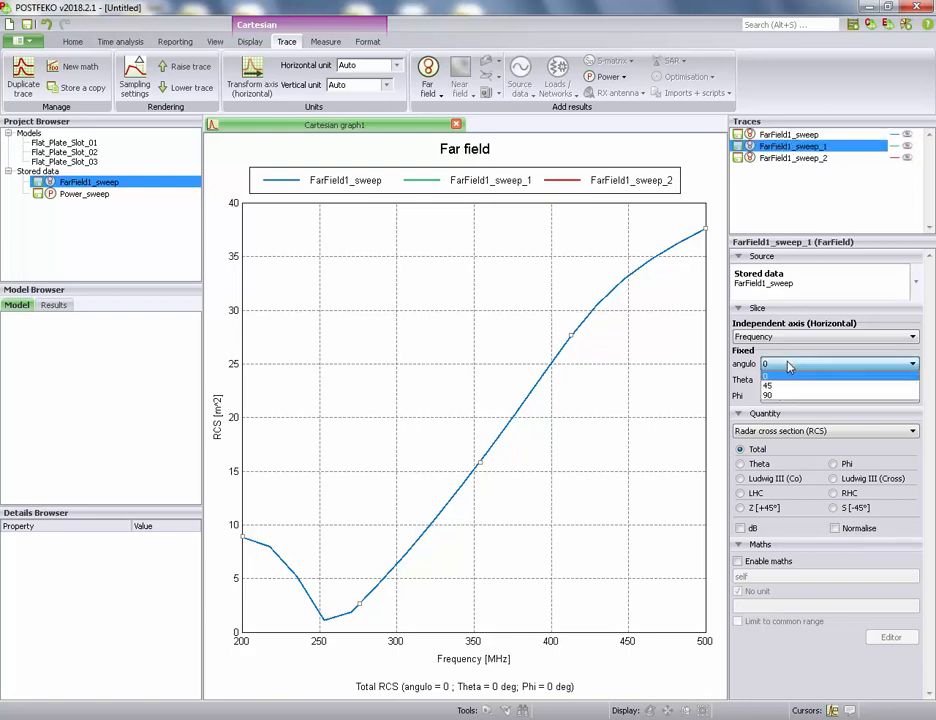
{"action": "left_click", "coordinate": [790, 386]}
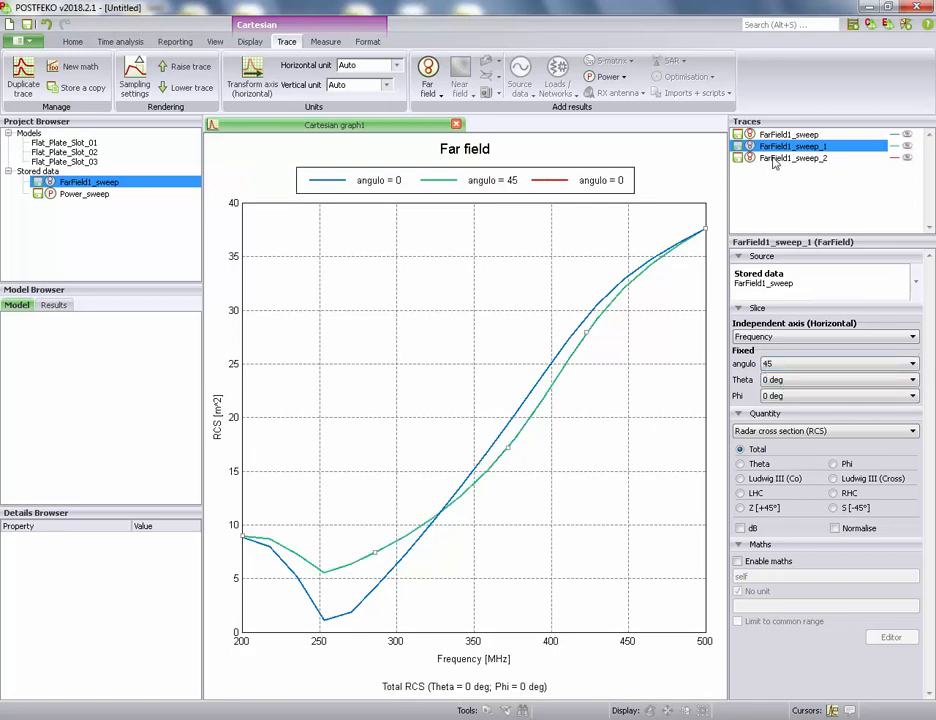
{"action": "left_click", "coordinate": [815, 158]}
{"action": "left_click", "coordinate": [815, 364]}
{"action": "left_click", "coordinate": [790, 397]}
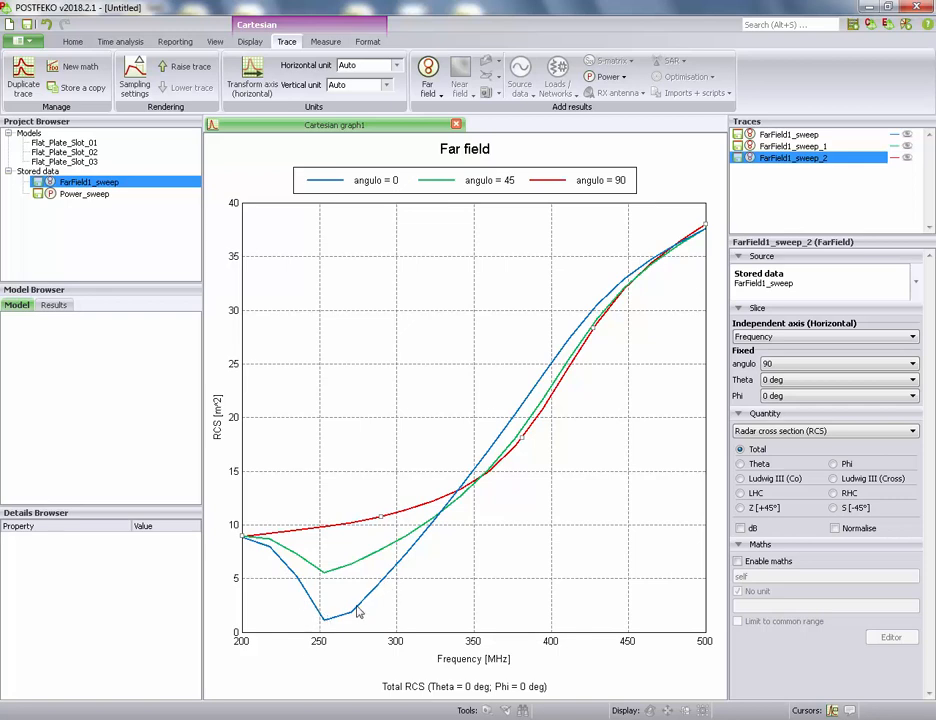
Temporarily hide the angulo = 45 trace and the angulo = 0 trace in turn to compare the RCS curves
{"action": "left_click", "coordinate": [766, 136]}
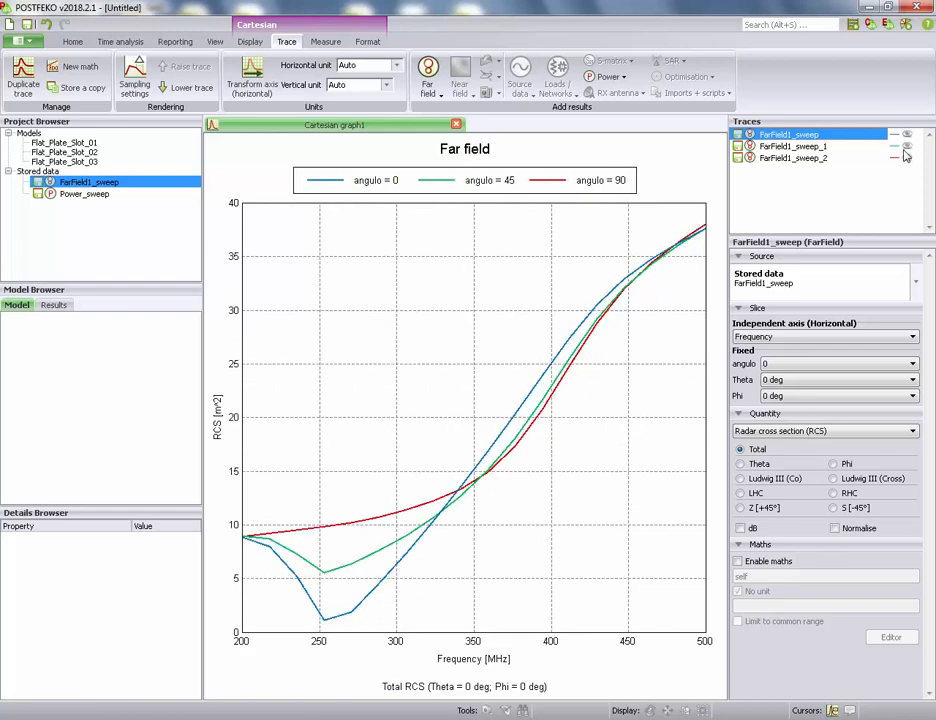
{"action": "left_click", "coordinate": [907, 147]}
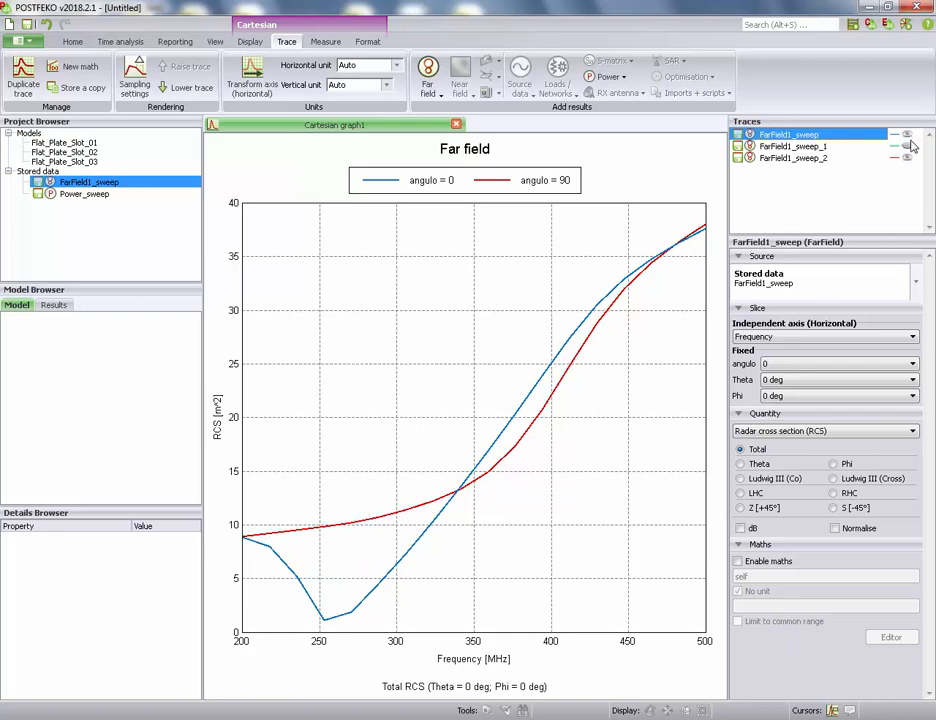
{"action": "left_click", "coordinate": [907, 147]}
{"action": "left_click", "coordinate": [907, 134]}
{"action": "left_click", "coordinate": [907, 134]}
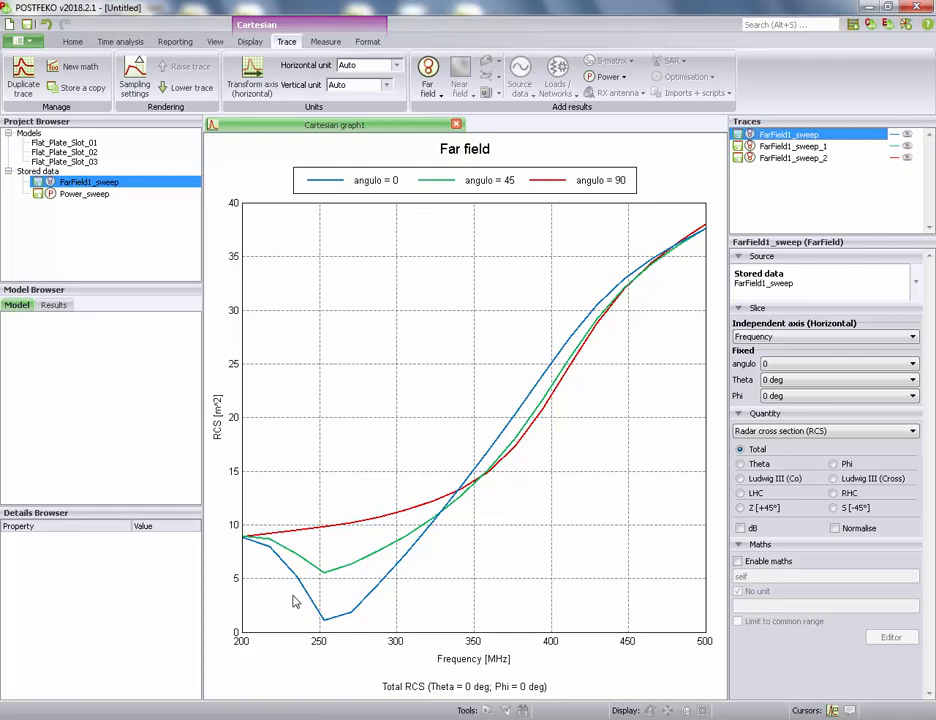
Switch to CADFEKO and set the variable angulo to 0
{"action": "key", "text": "alt+Tab"}
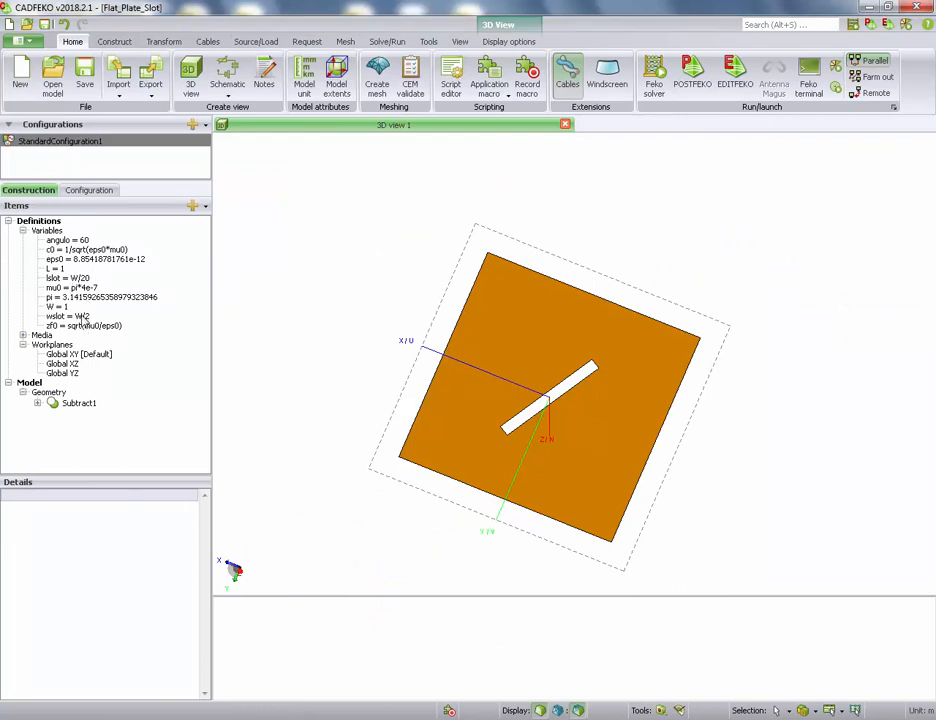
{"action": "double_click", "coordinate": [66, 240]}
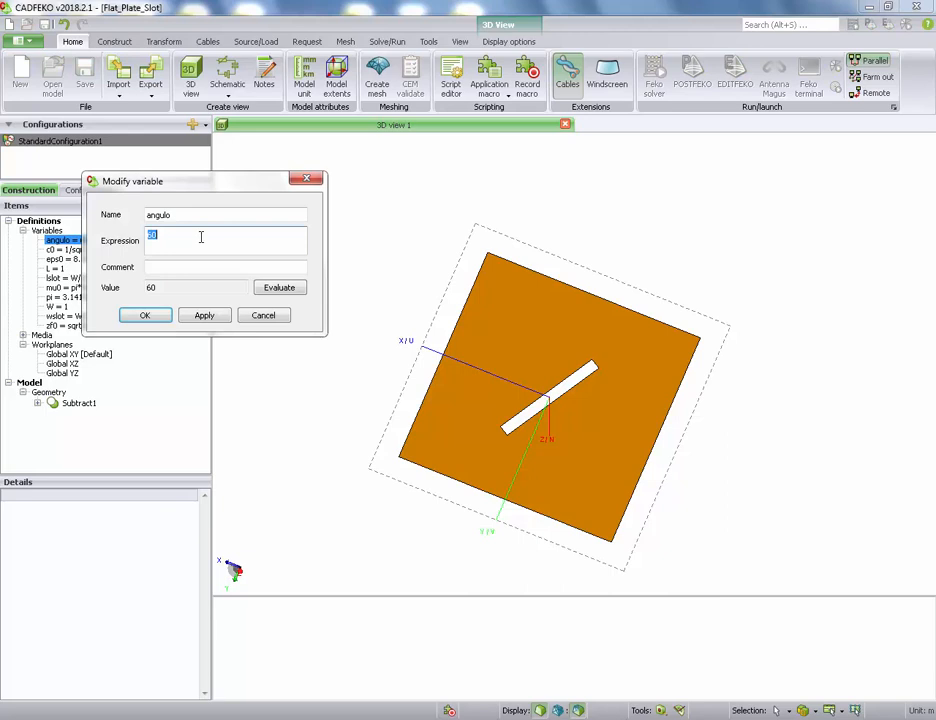
{"action": "type", "text": "0"}
{"action": "left_click", "coordinate": [204, 315]}
{"action": "left_click", "coordinate": [144, 315]}
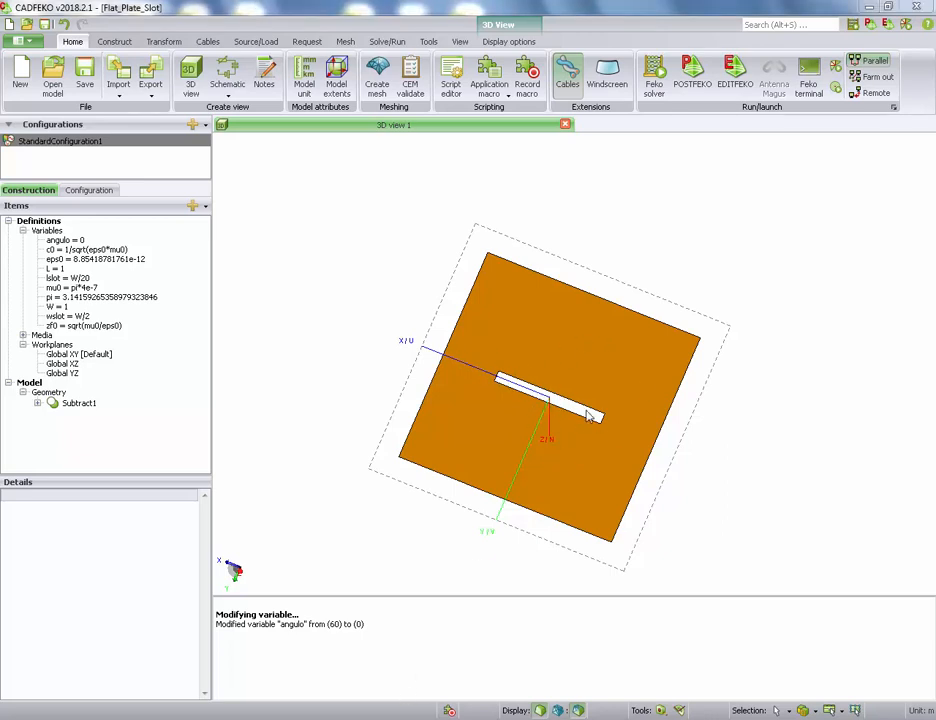
Compare the RCS traces in POSTFEKO with the slot orientation in CADFEKO, ending in the POSTFEKO sweep project
{"action": "left_click", "coordinate": [382, 643]}
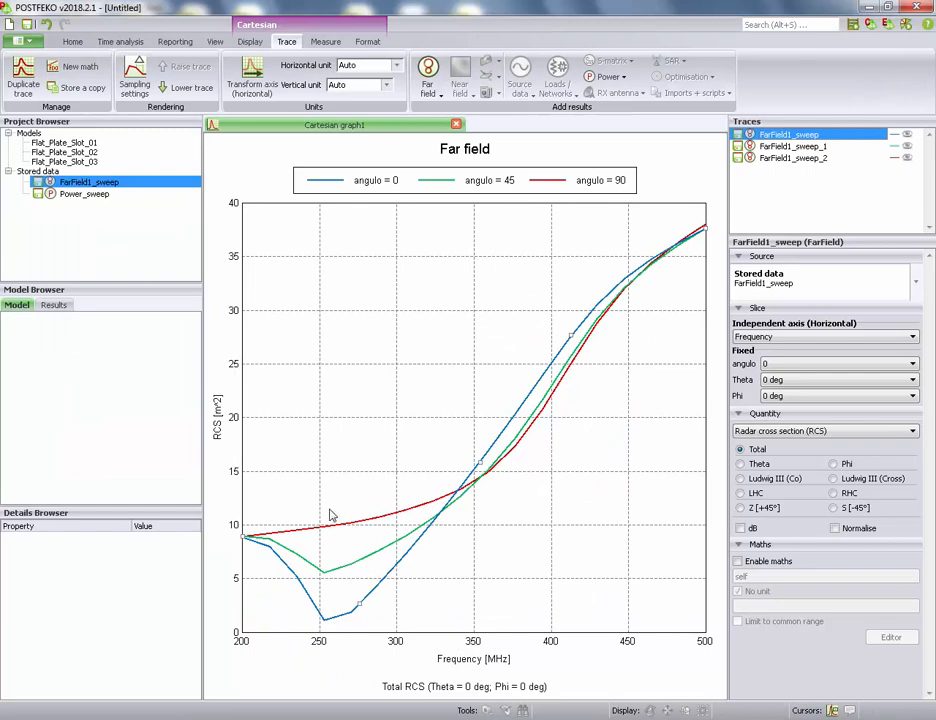
{"action": "key", "text": "alt+Tab"}
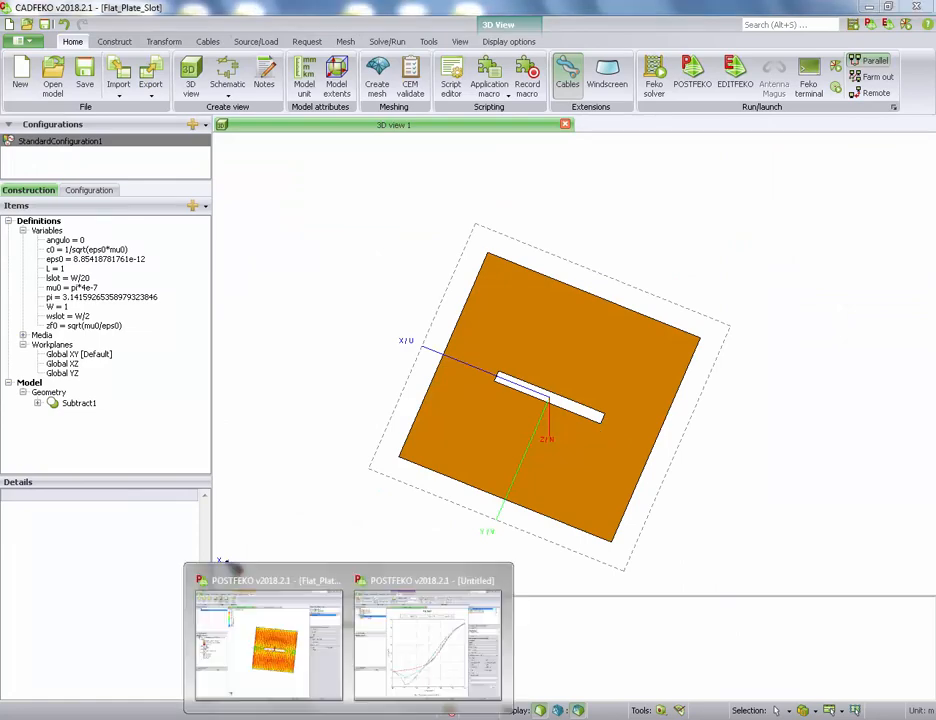
{"action": "left_click", "coordinate": [420, 650]}
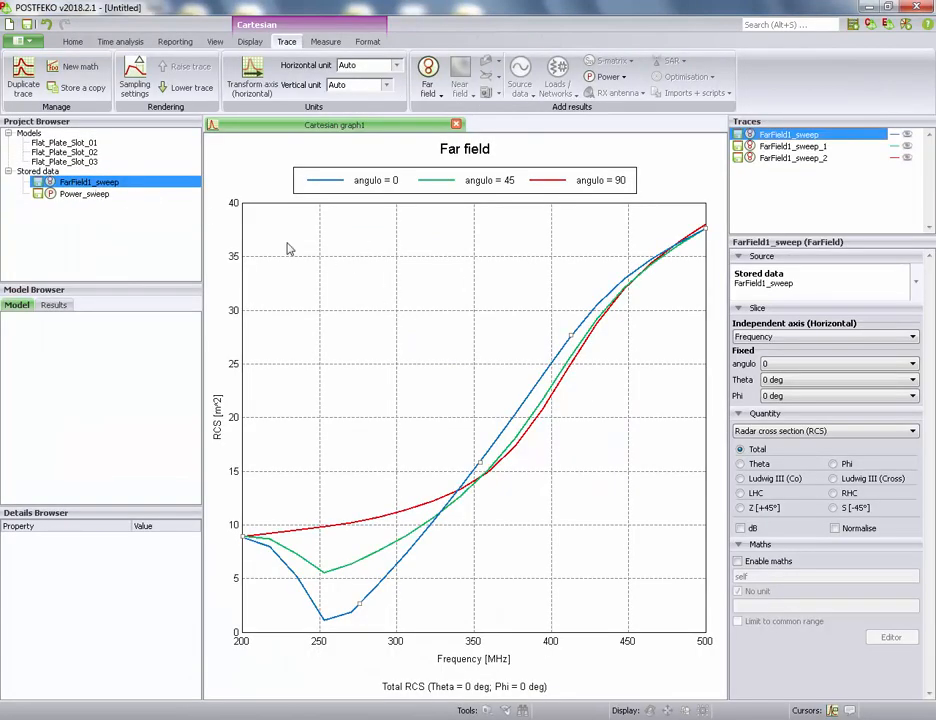
Close the existing surface current 3D view and create a new 3D view for StandardConfiguration1 of Flat_Plate_Slot_01
{"action": "left_click", "coordinate": [68, 134]}
{"action": "left_click", "coordinate": [66, 143]}
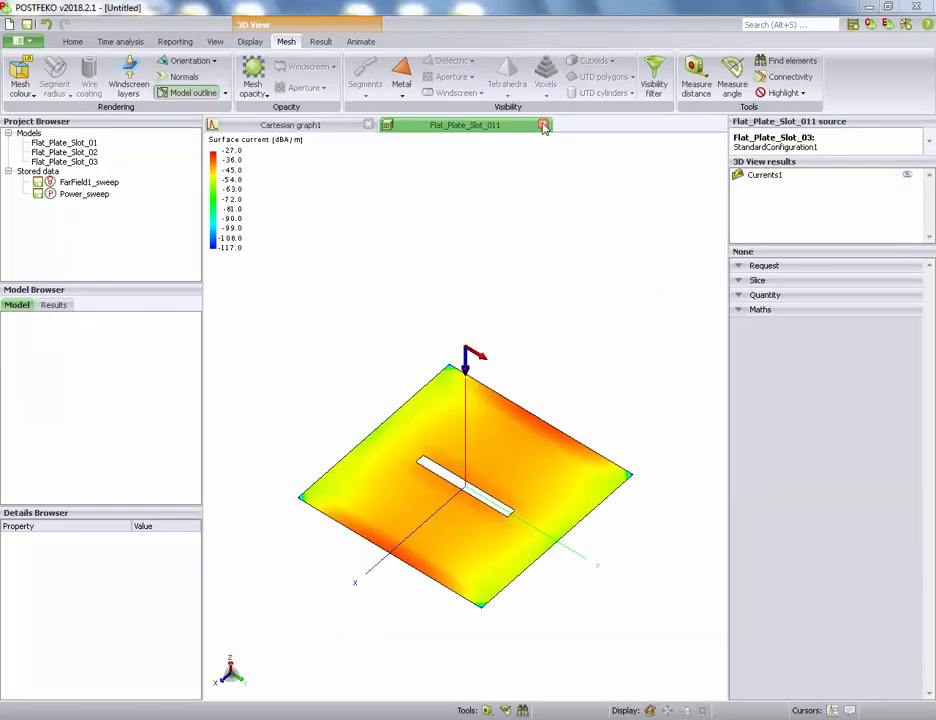
{"action": "left_click", "coordinate": [545, 125]}
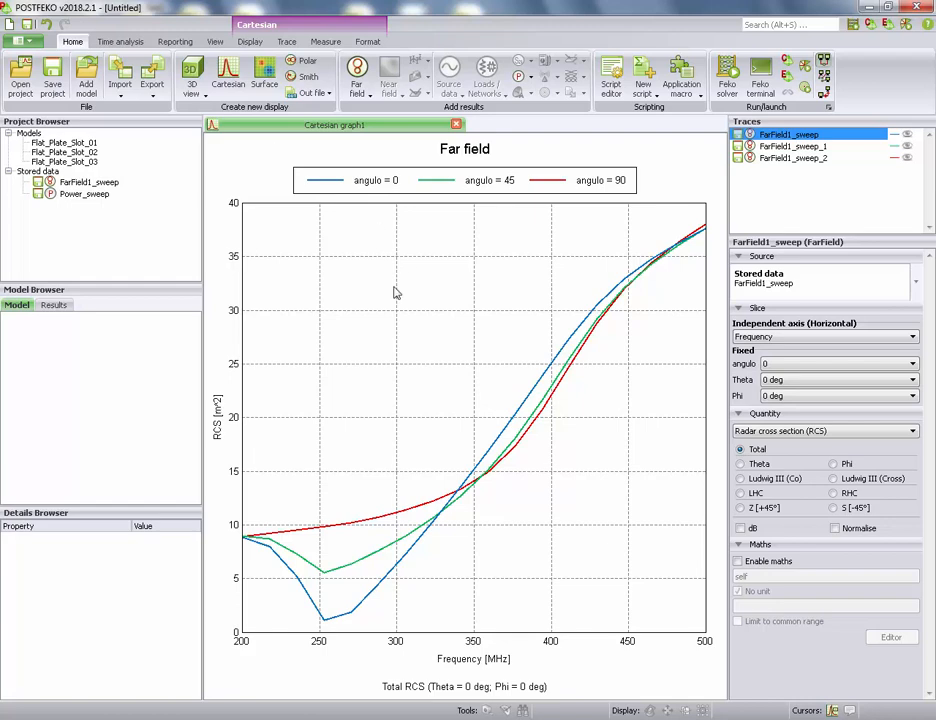
{"action": "left_click", "coordinate": [195, 76]}
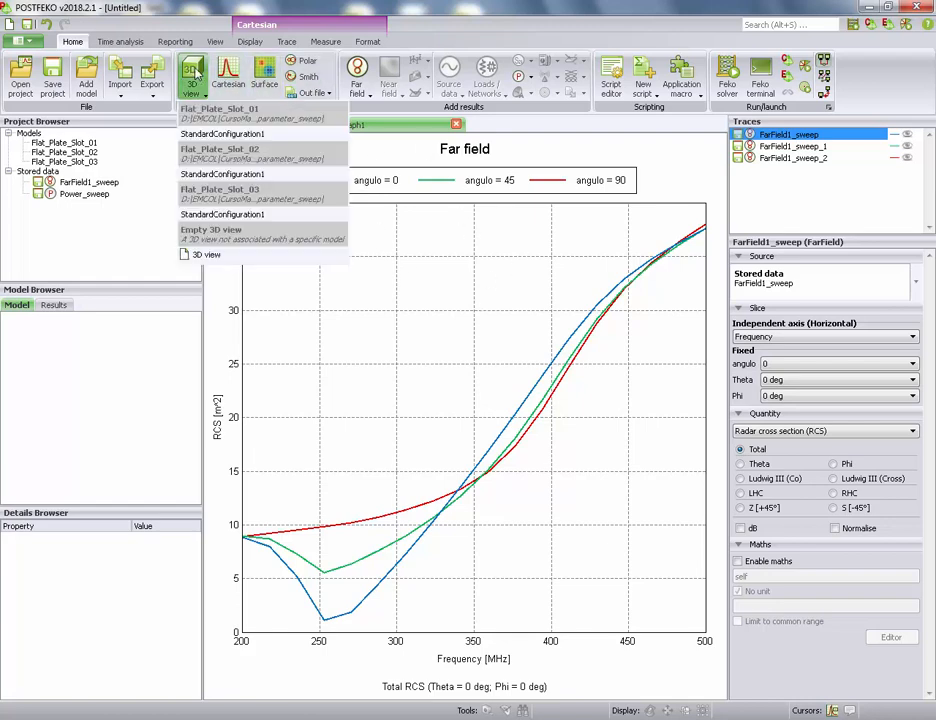
{"action": "left_click", "coordinate": [199, 134]}
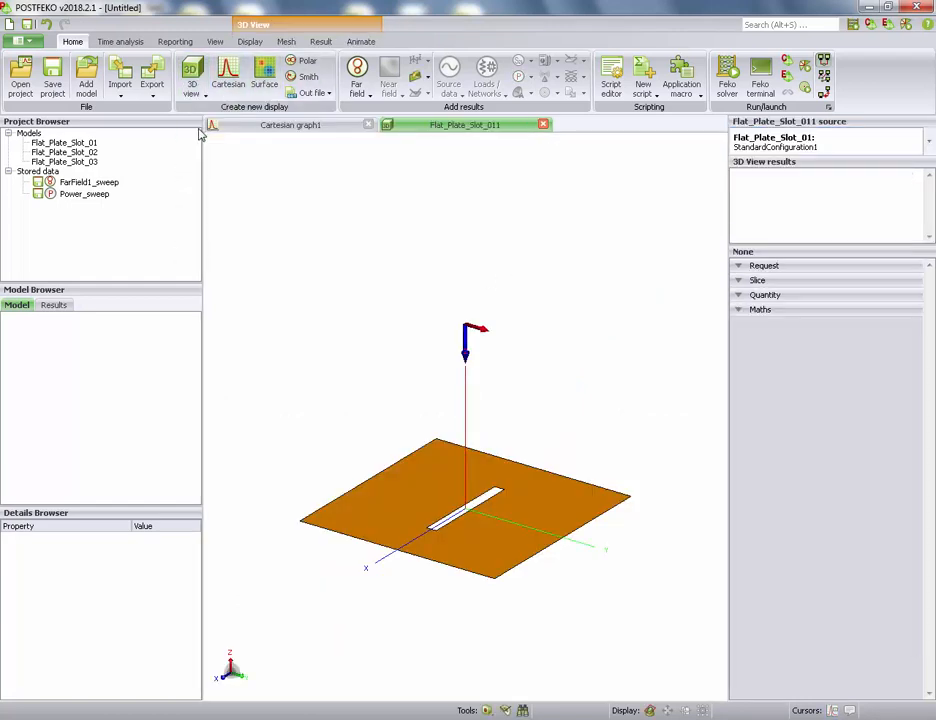
{"action": "left_click_drag", "start_coordinate": [349, 386], "coordinate": [380, 370]}
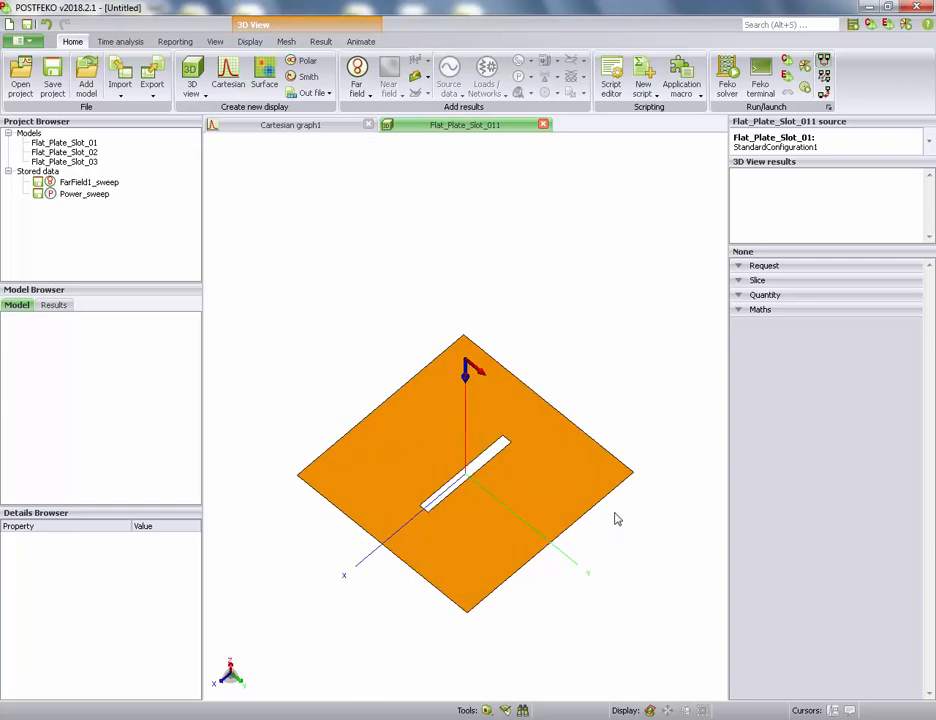
Unload the mesh of Flat_Plate_Slot_01 and load it again
{"action": "left_click", "coordinate": [82, 143]}
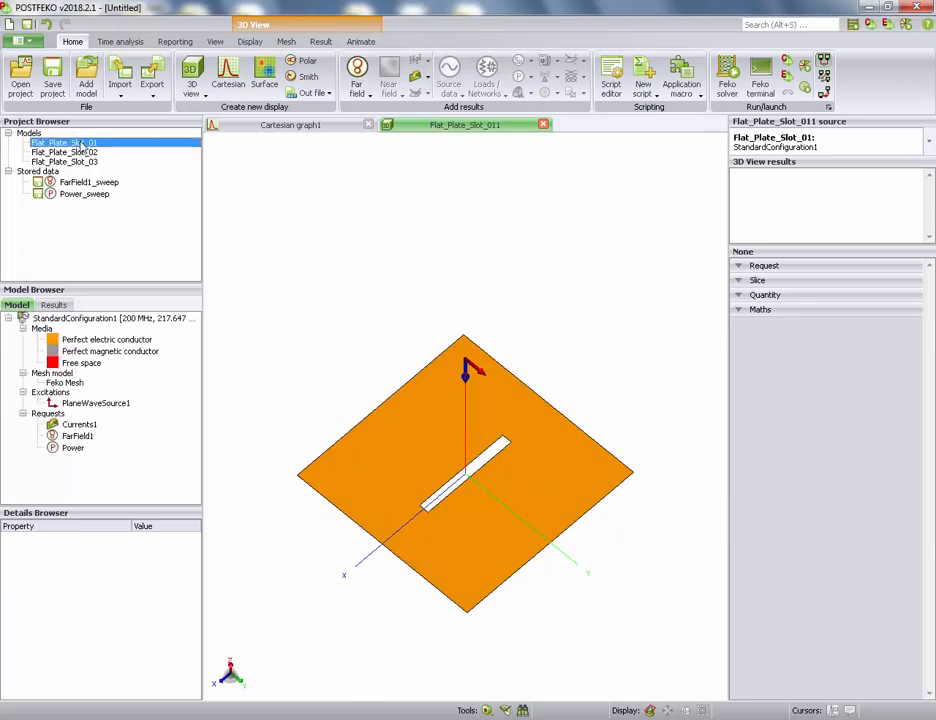
{"action": "right_click", "coordinate": [82, 143]}
{"action": "left_click", "coordinate": [120, 189]}
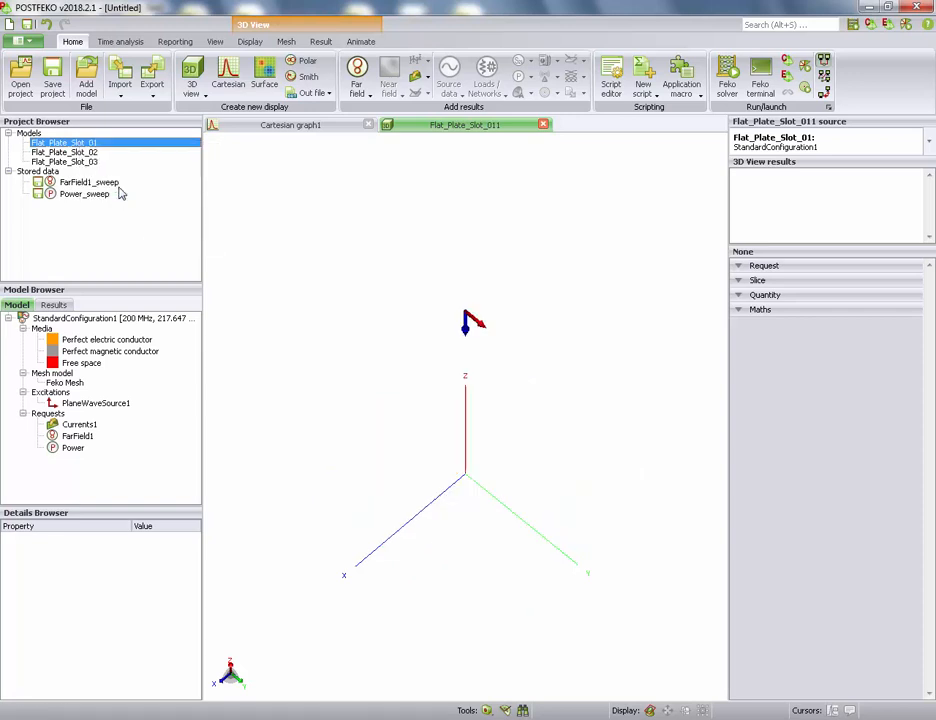
{"action": "right_click", "coordinate": [95, 142]}
{"action": "left_click", "coordinate": [120, 183]}
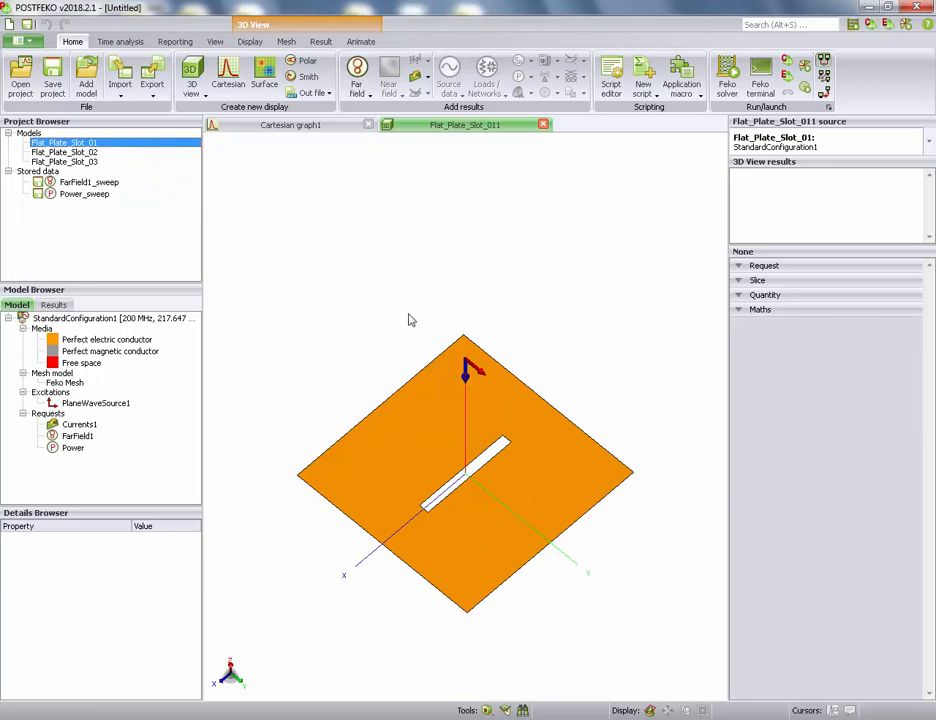
Toggle the mesh loading of Flat_Plate_Slot_02 and reselect Flat_Plate_Slot_01
{"action": "left_click", "coordinate": [98, 152]}
{"action": "right_click", "coordinate": [99, 155]}
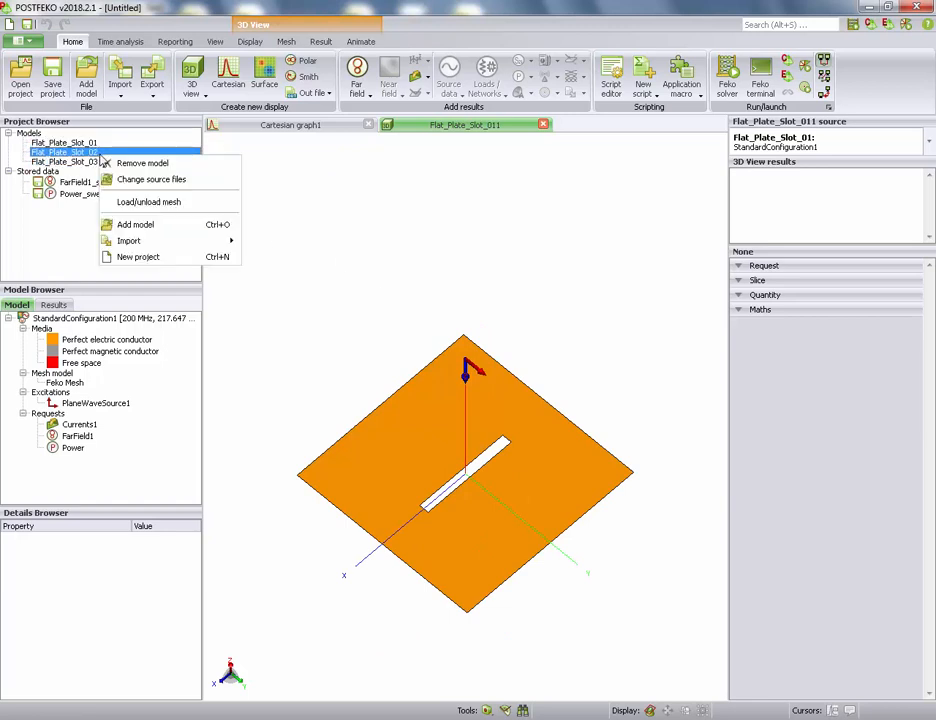
{"action": "left_click", "coordinate": [148, 202]}
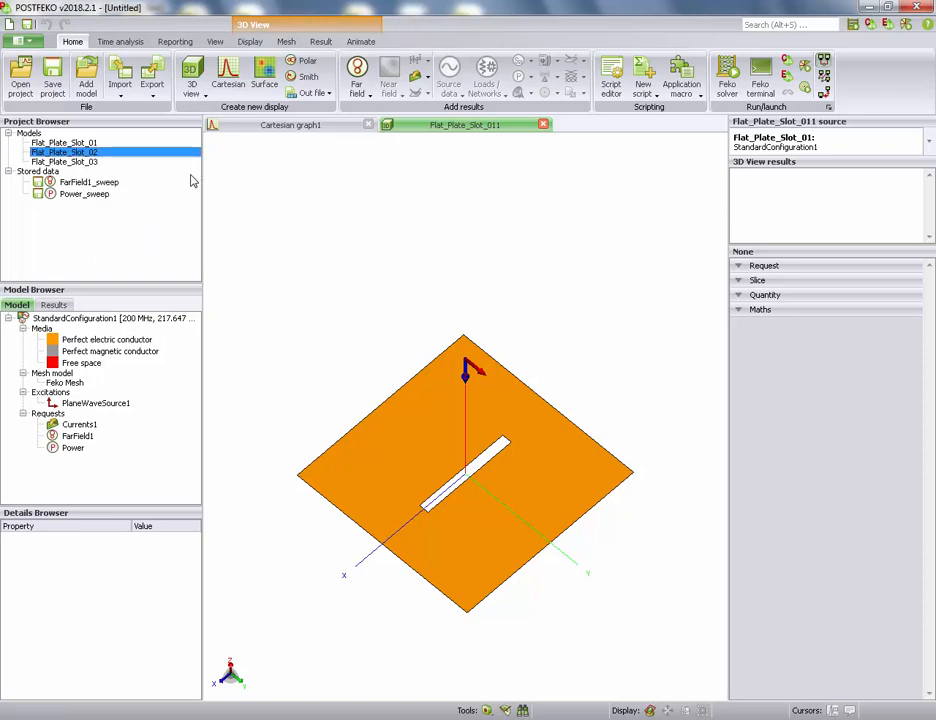
{"action": "left_click", "coordinate": [38, 142]}
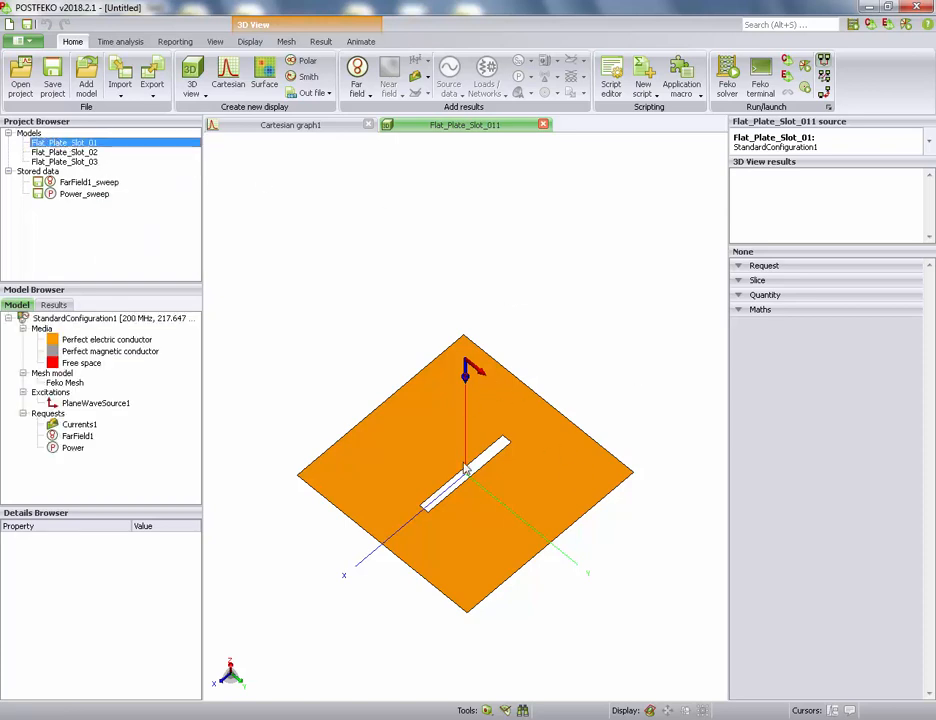
Check the RCS graph again, and add the Currents1 result to the Flat_Plate_Slot_01 3D view
{"action": "left_click", "coordinate": [290, 125]}
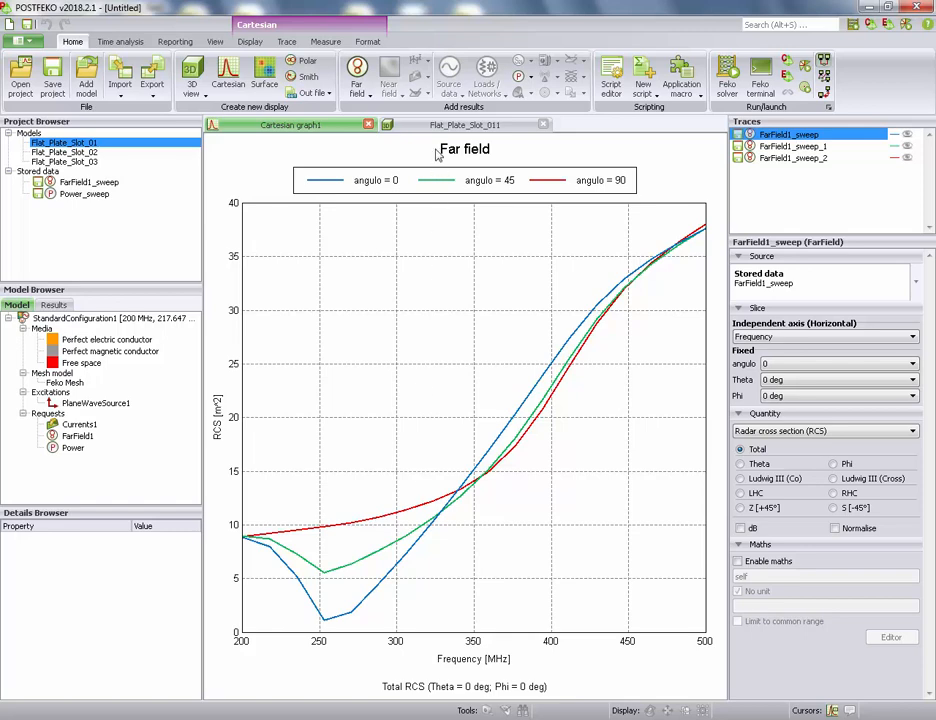
{"action": "left_click", "coordinate": [470, 125]}
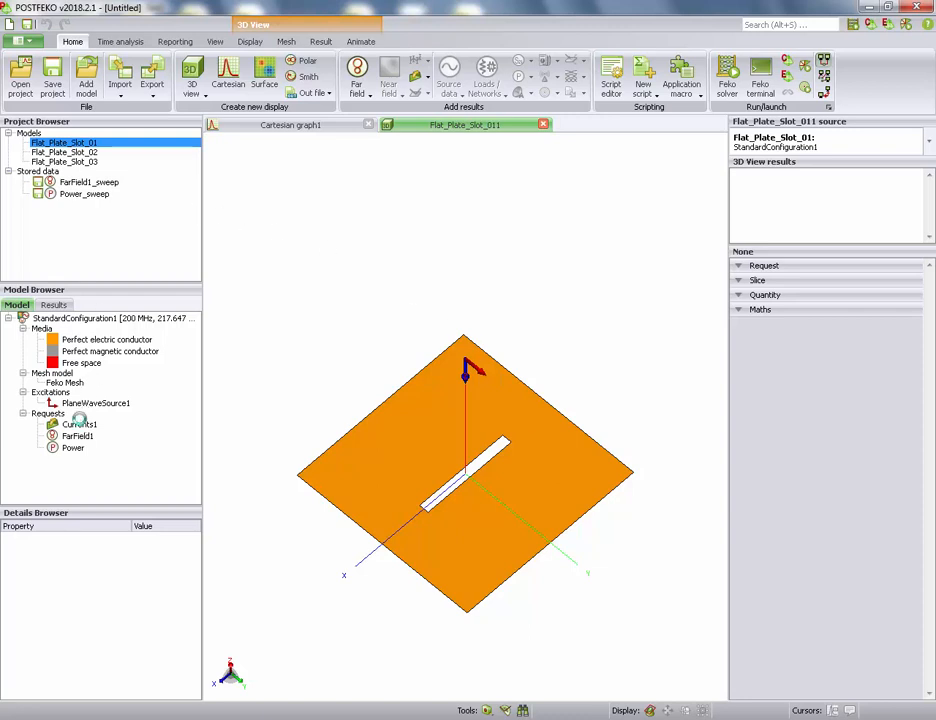
{"action": "left_click_drag", "start_coordinate": [79, 424], "coordinate": [433, 455]}
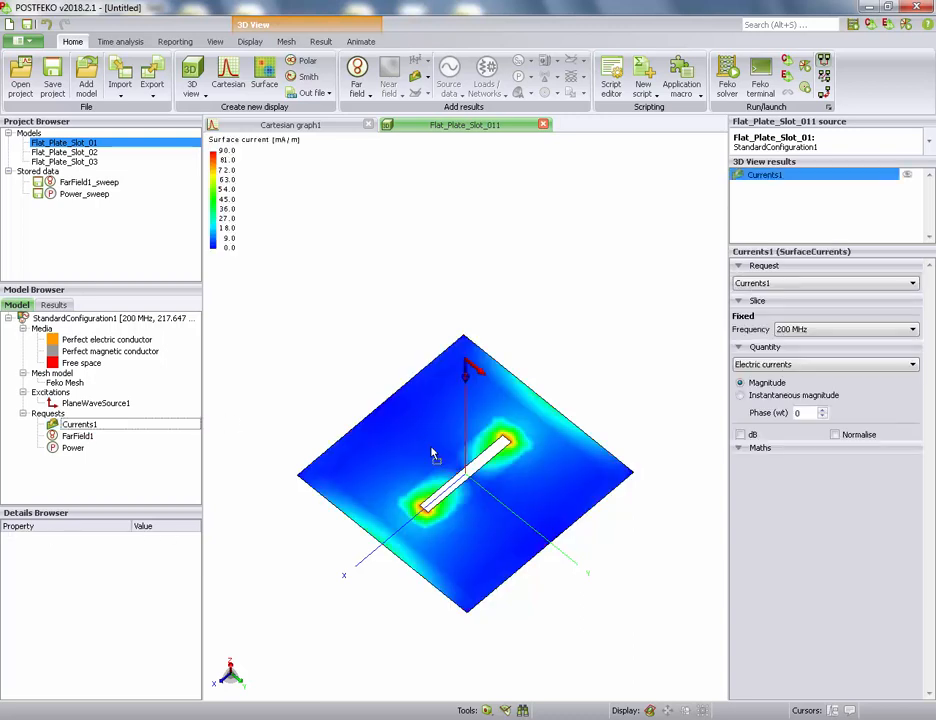
Change the 3D view source to Flat_Plate_Slot_02 and to Flat_Plate_Slot_03 to compare their surface currents at 200 MHz
{"action": "left_click", "coordinate": [813, 145]}
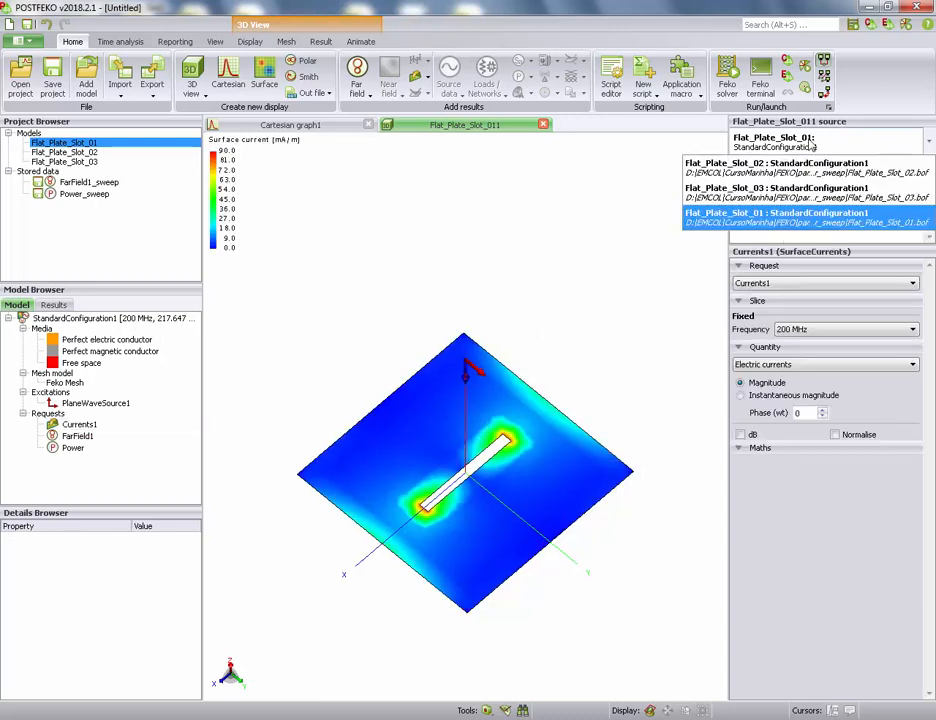
{"action": "left_click", "coordinate": [790, 167]}
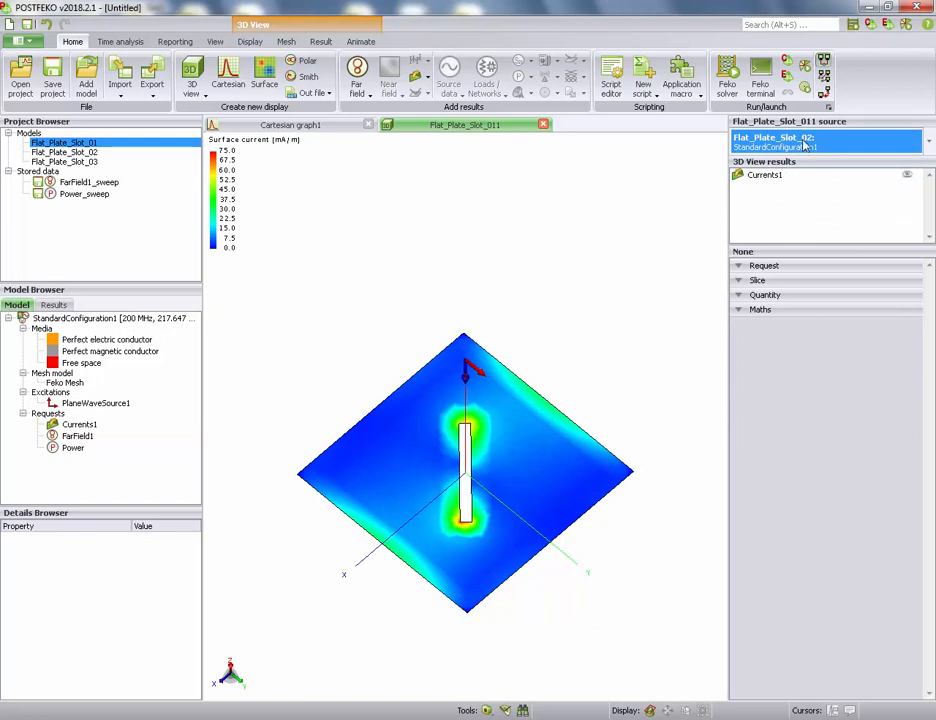
{"action": "left_click", "coordinate": [805, 146]}
{"action": "left_click", "coordinate": [803, 192]}
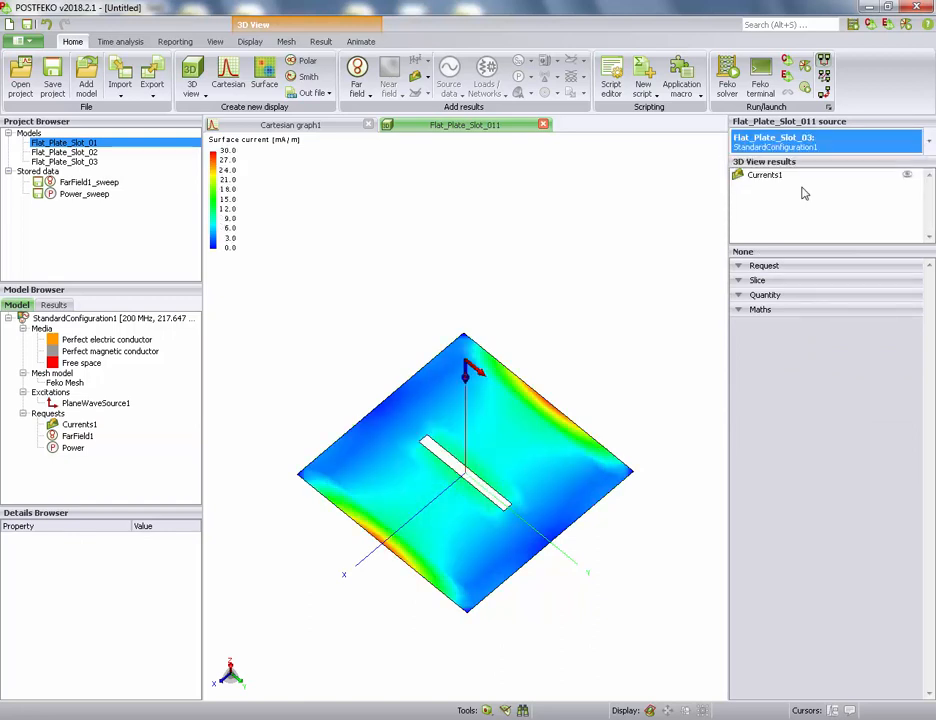
Set the frequency of the Currents1 result to 305.882 MHz
{"action": "left_click", "coordinate": [790, 177]}
{"action": "left_click", "coordinate": [821, 329]}
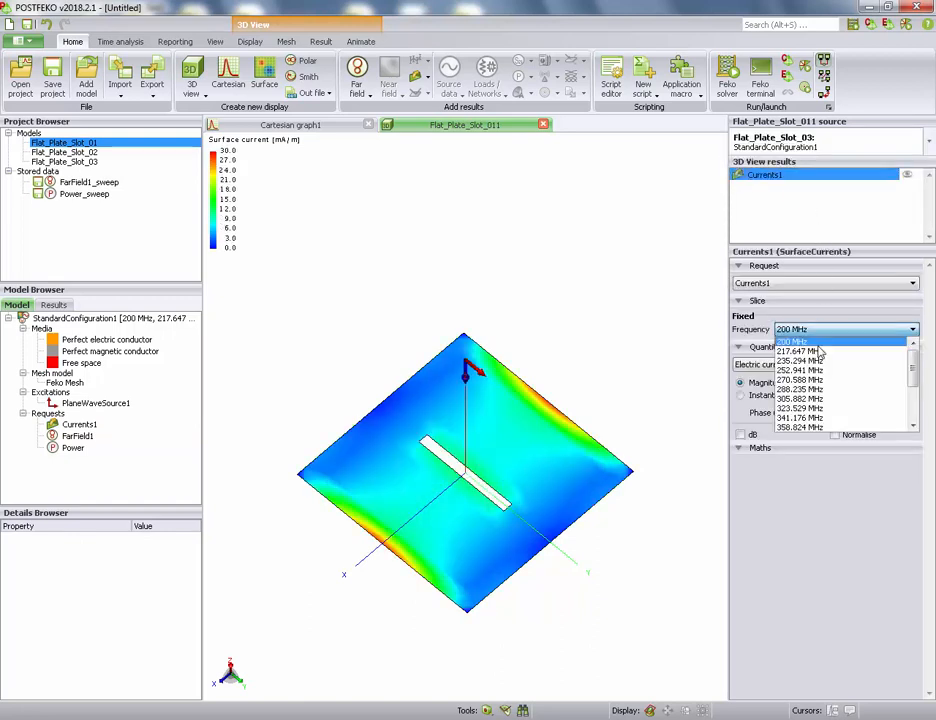
{"action": "scroll", "coordinate": [818, 375], "scroll_direction": "down", "scroll_amount": 1}
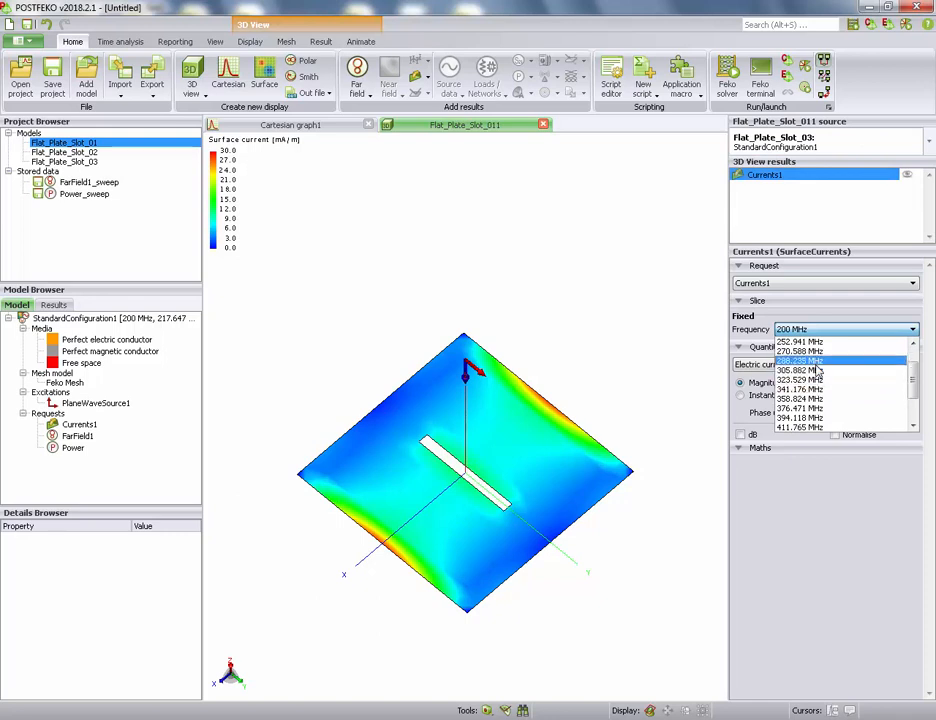
{"action": "left_click", "coordinate": [800, 370]}
Compare the surface currents at 305.882 MHz by showing Flat_Plate_Slot_02 and Flat_Plate_Slot_03 in turn as the 3D view source
{"action": "left_click", "coordinate": [805, 142]}
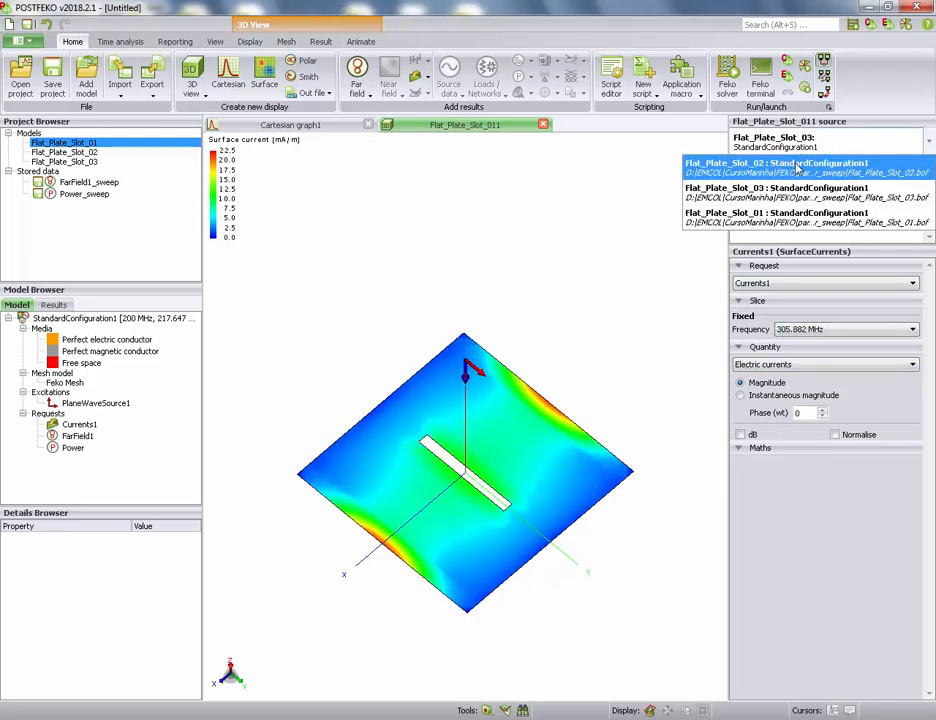
{"action": "left_click", "coordinate": [797, 166]}
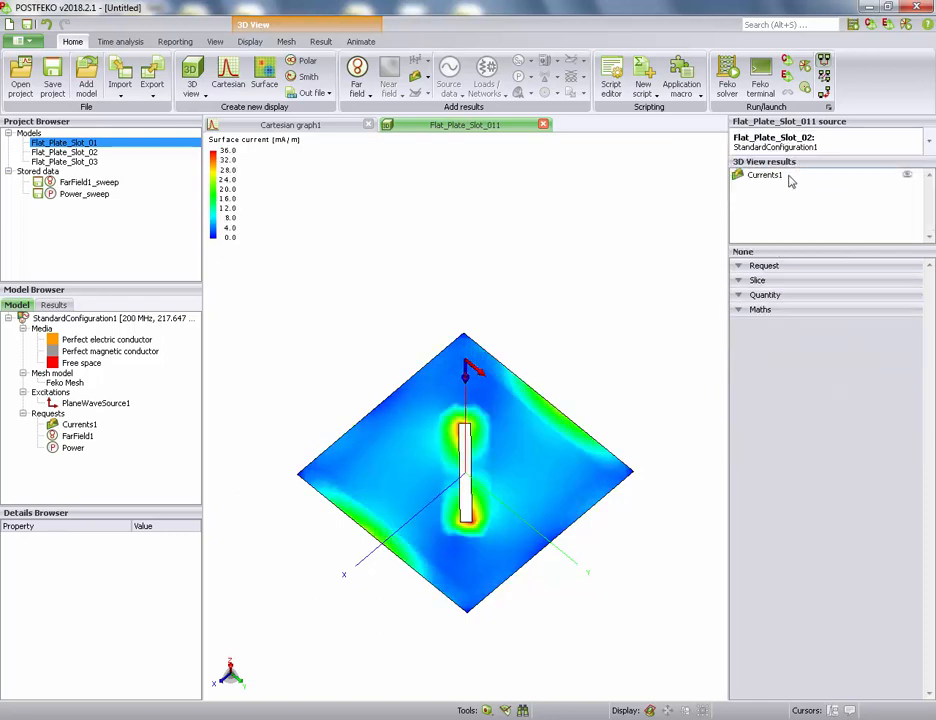
{"action": "left_click", "coordinate": [788, 177]}
{"action": "left_click", "coordinate": [803, 143]}
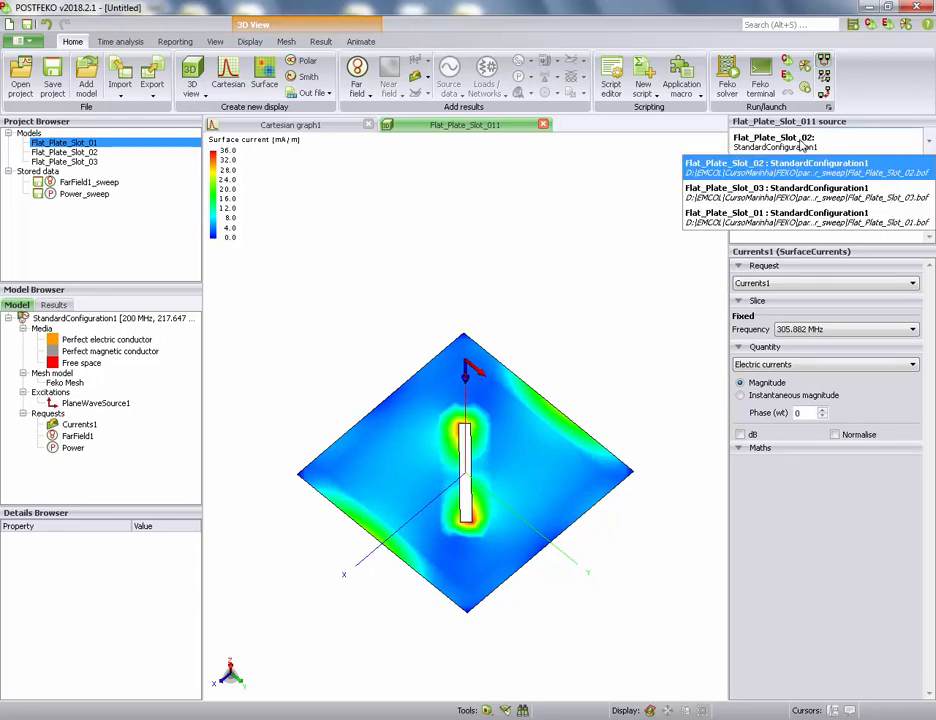
{"action": "left_click", "coordinate": [454, 491]}
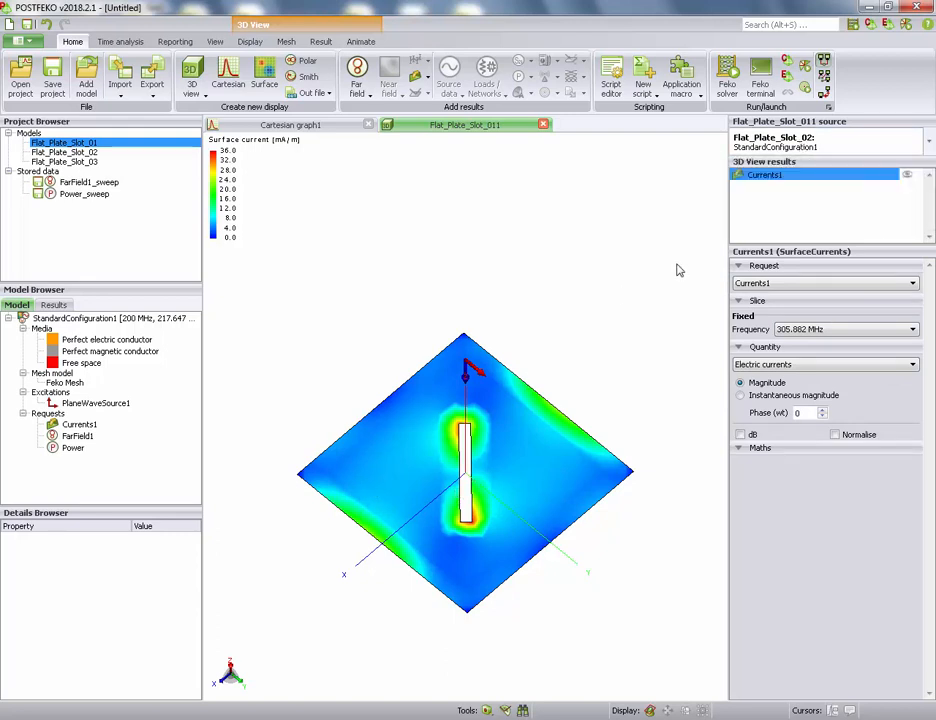
{"action": "left_click", "coordinate": [812, 147]}
{"action": "left_click", "coordinate": [815, 195]}
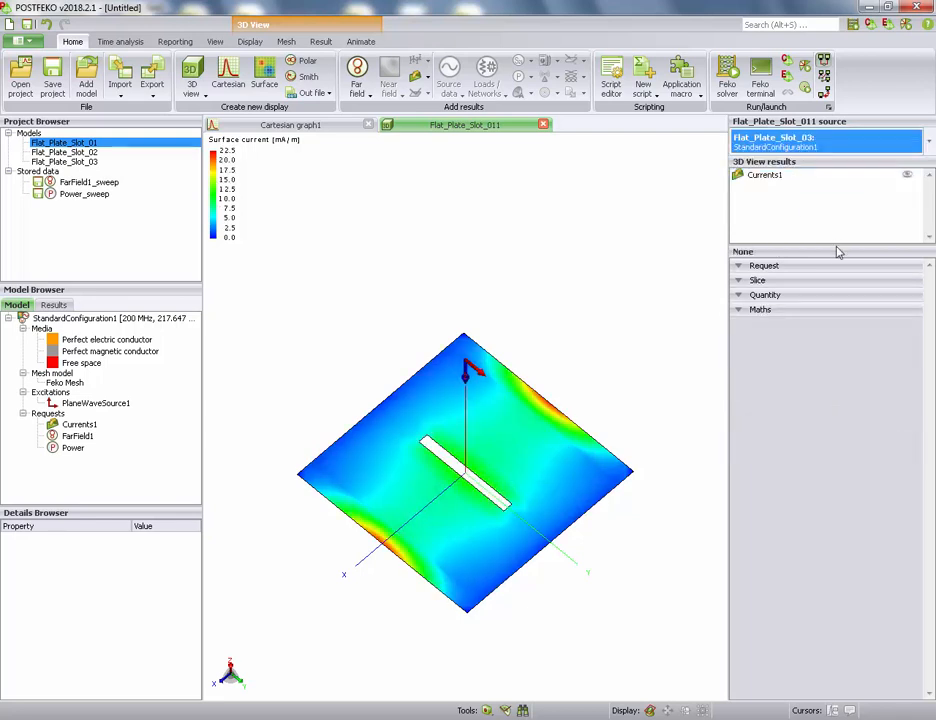
{"action": "left_click", "coordinate": [820, 175]}
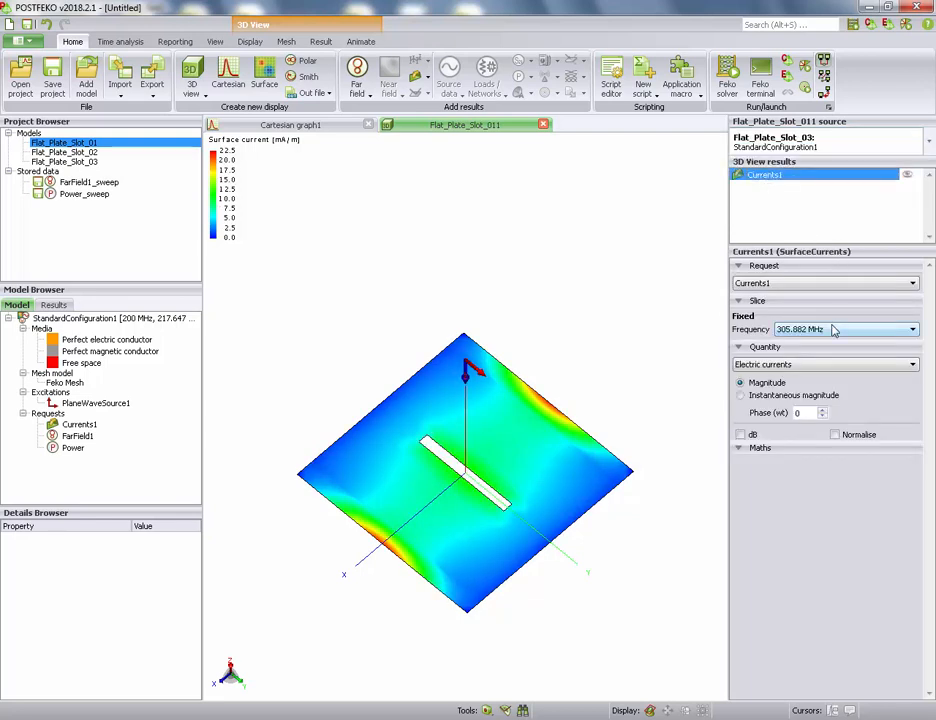
Set the 3D view source back to Flat_Plate_Slot_01 and examine its Currents1 surface currents around the slot
{"action": "left_click", "coordinate": [812, 147]}
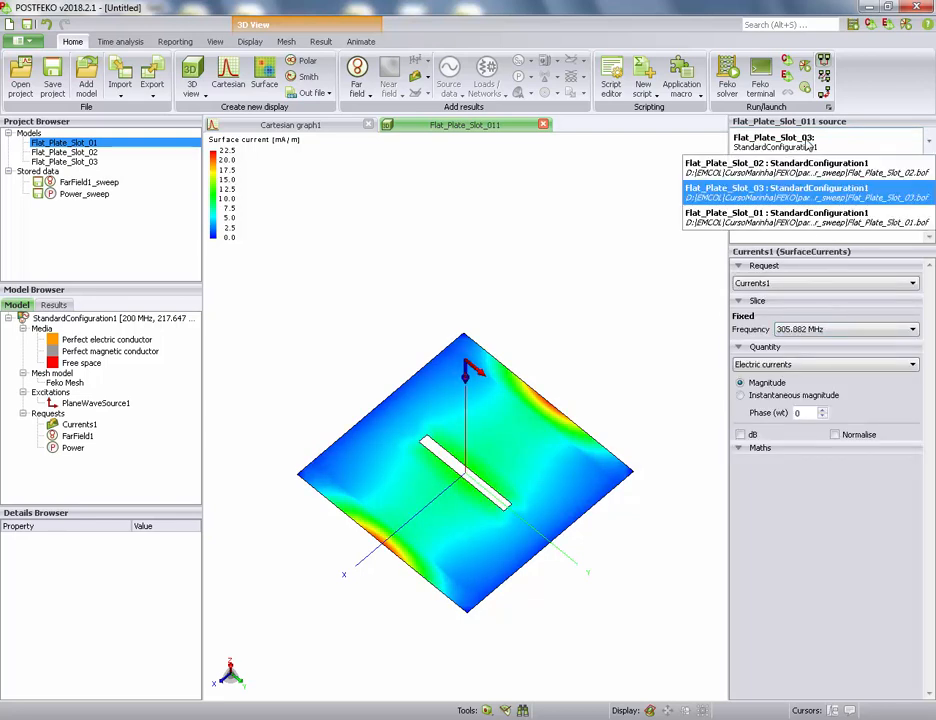
{"action": "left_click", "coordinate": [805, 213]}
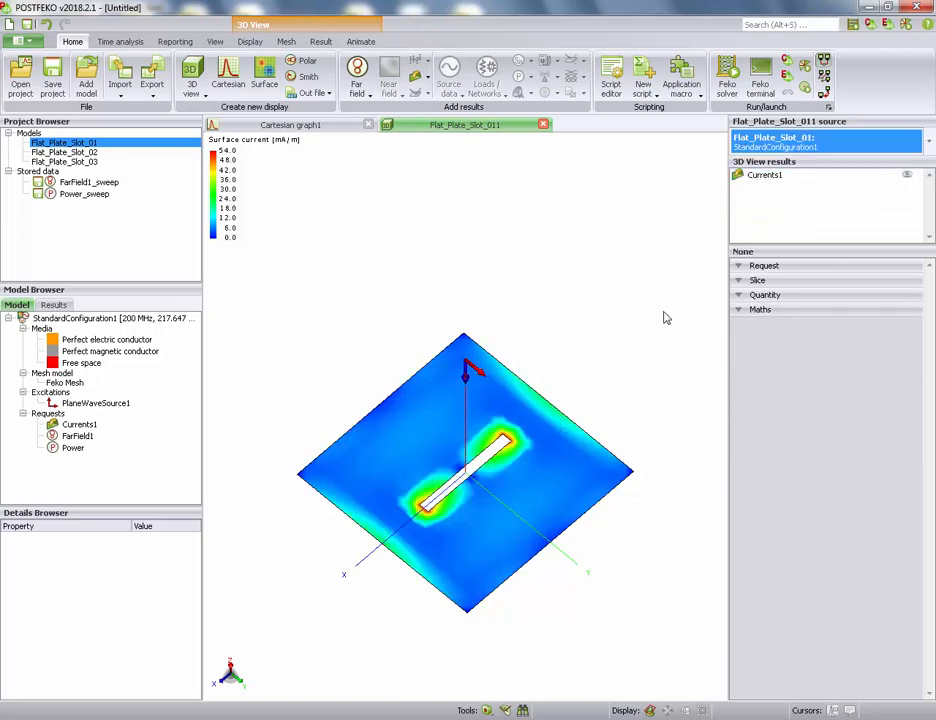
{"action": "left_click", "coordinate": [752, 177]}
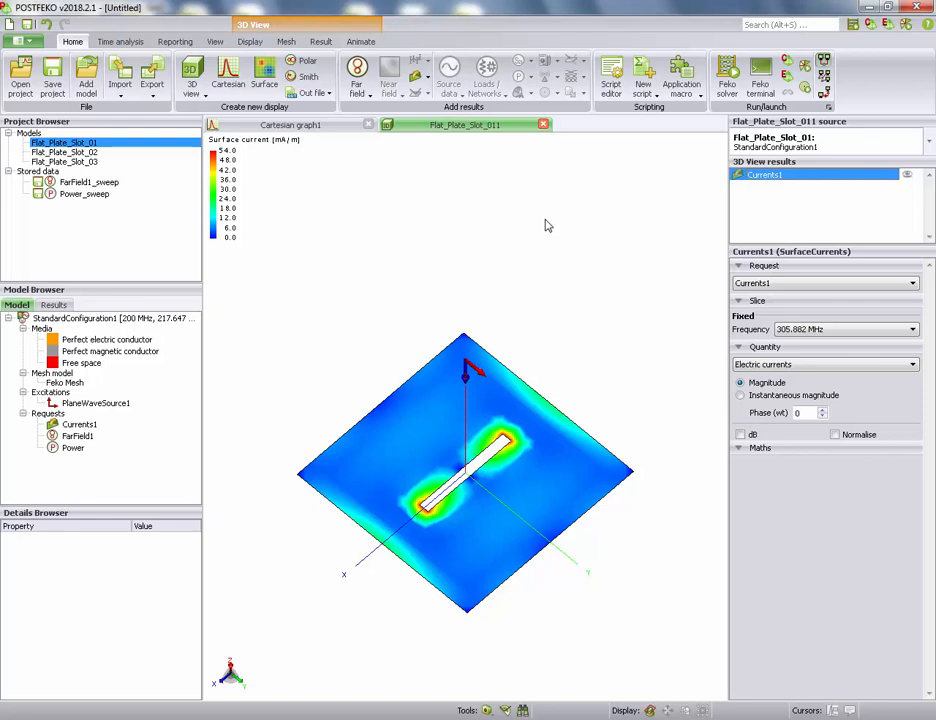
{"action": "left_click_drag", "start_coordinate": [401, 265], "coordinate": [445, 355]}
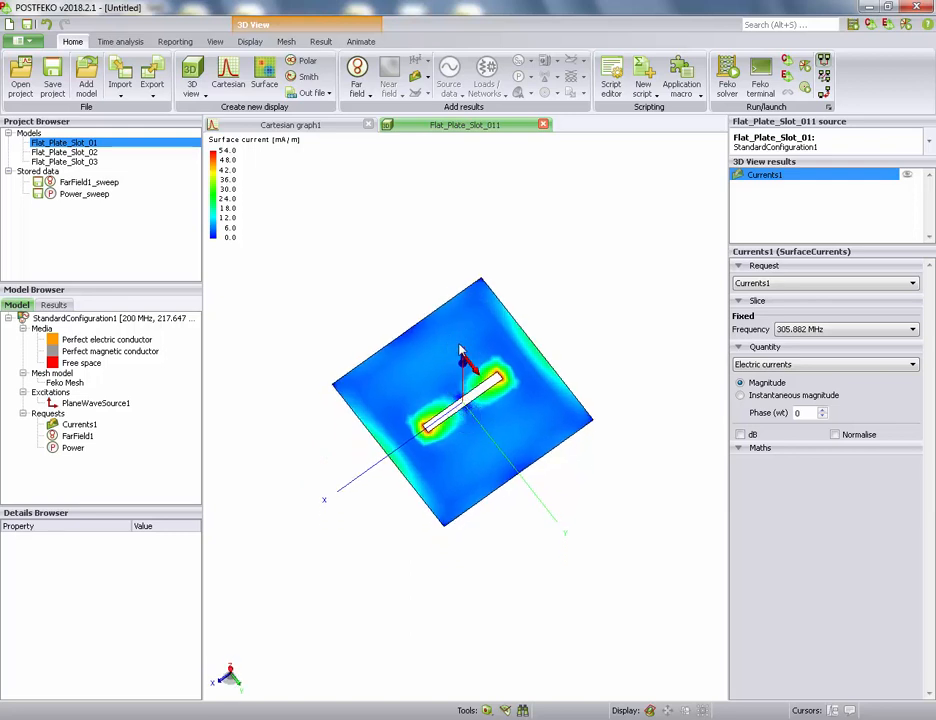